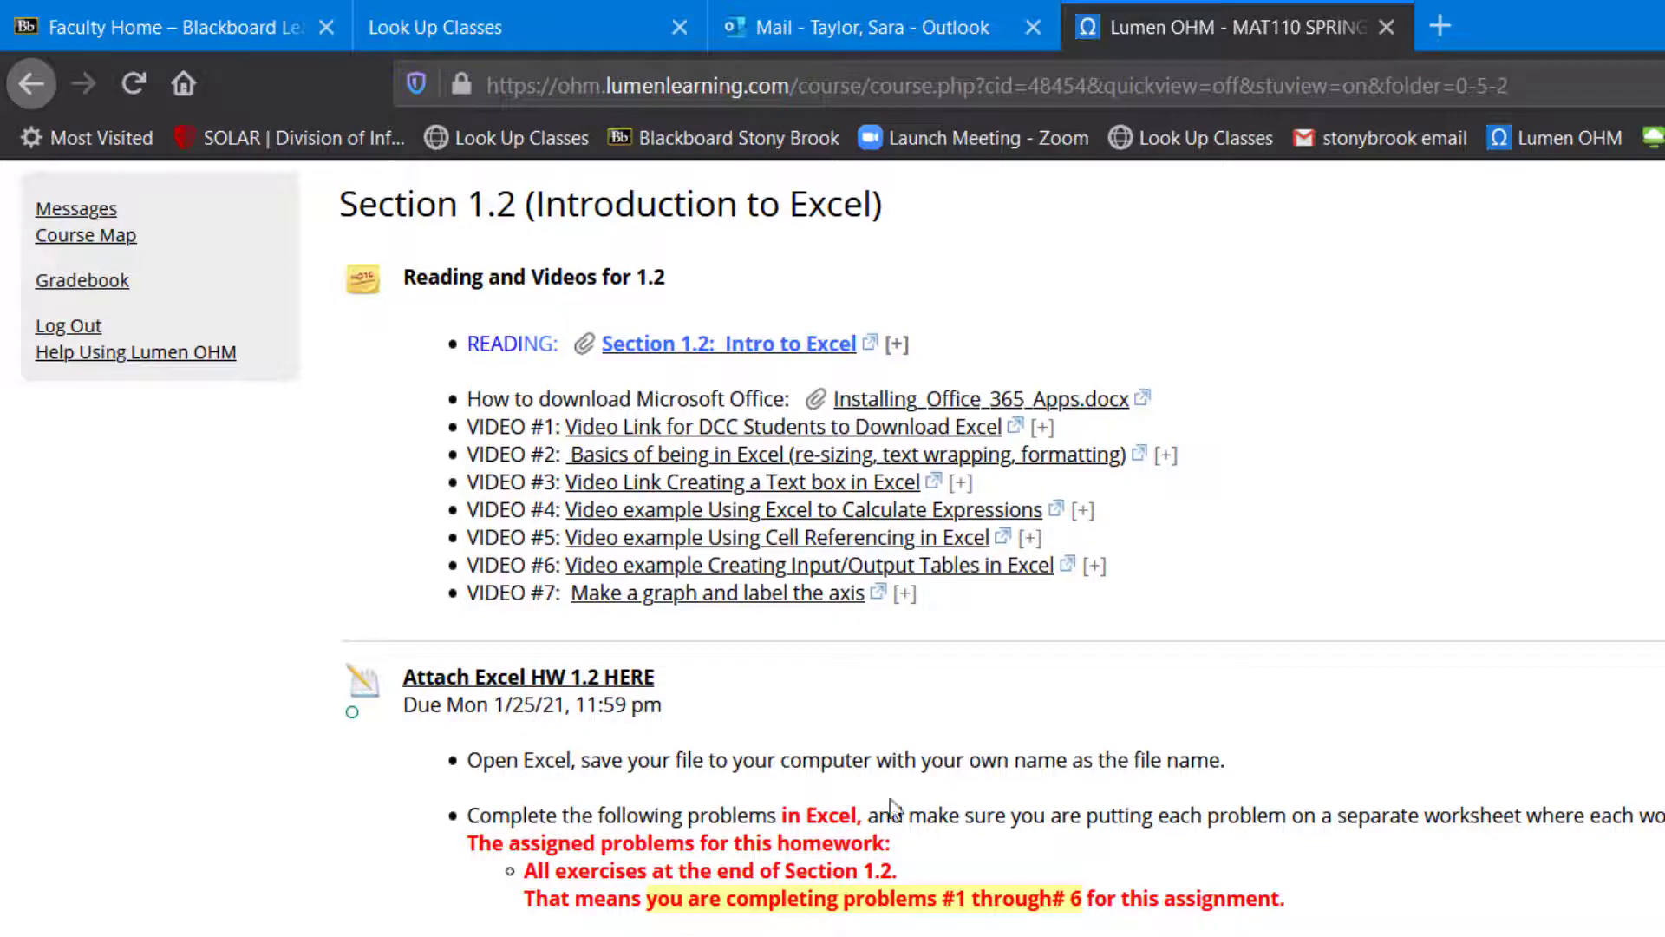
In the Excel 1.2 Self-Grading Forum instructions, highlight the homework due date Mon 1/25/21.
{"action": "left_click", "coordinate": [487, 684]}
{"action": "scroll", "coordinate": [693, 748], "scroll_direction": "down", "scroll_amount": 1}
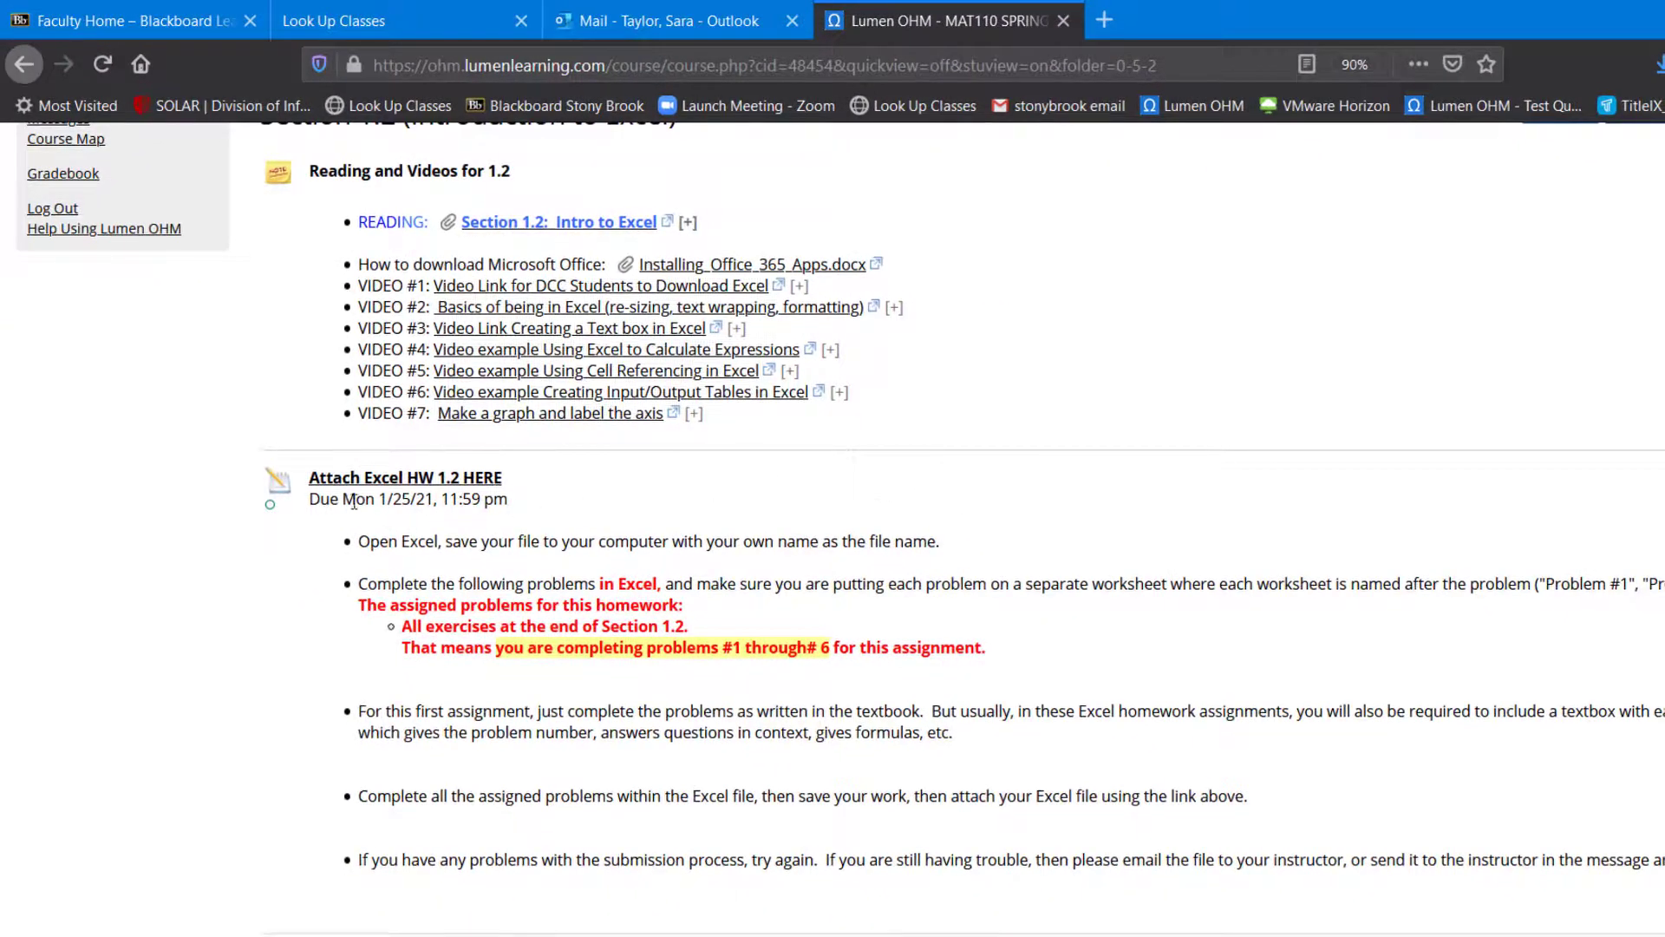
{"action": "left_click_drag", "start_coordinate": [344, 501], "coordinate": [433, 500]}
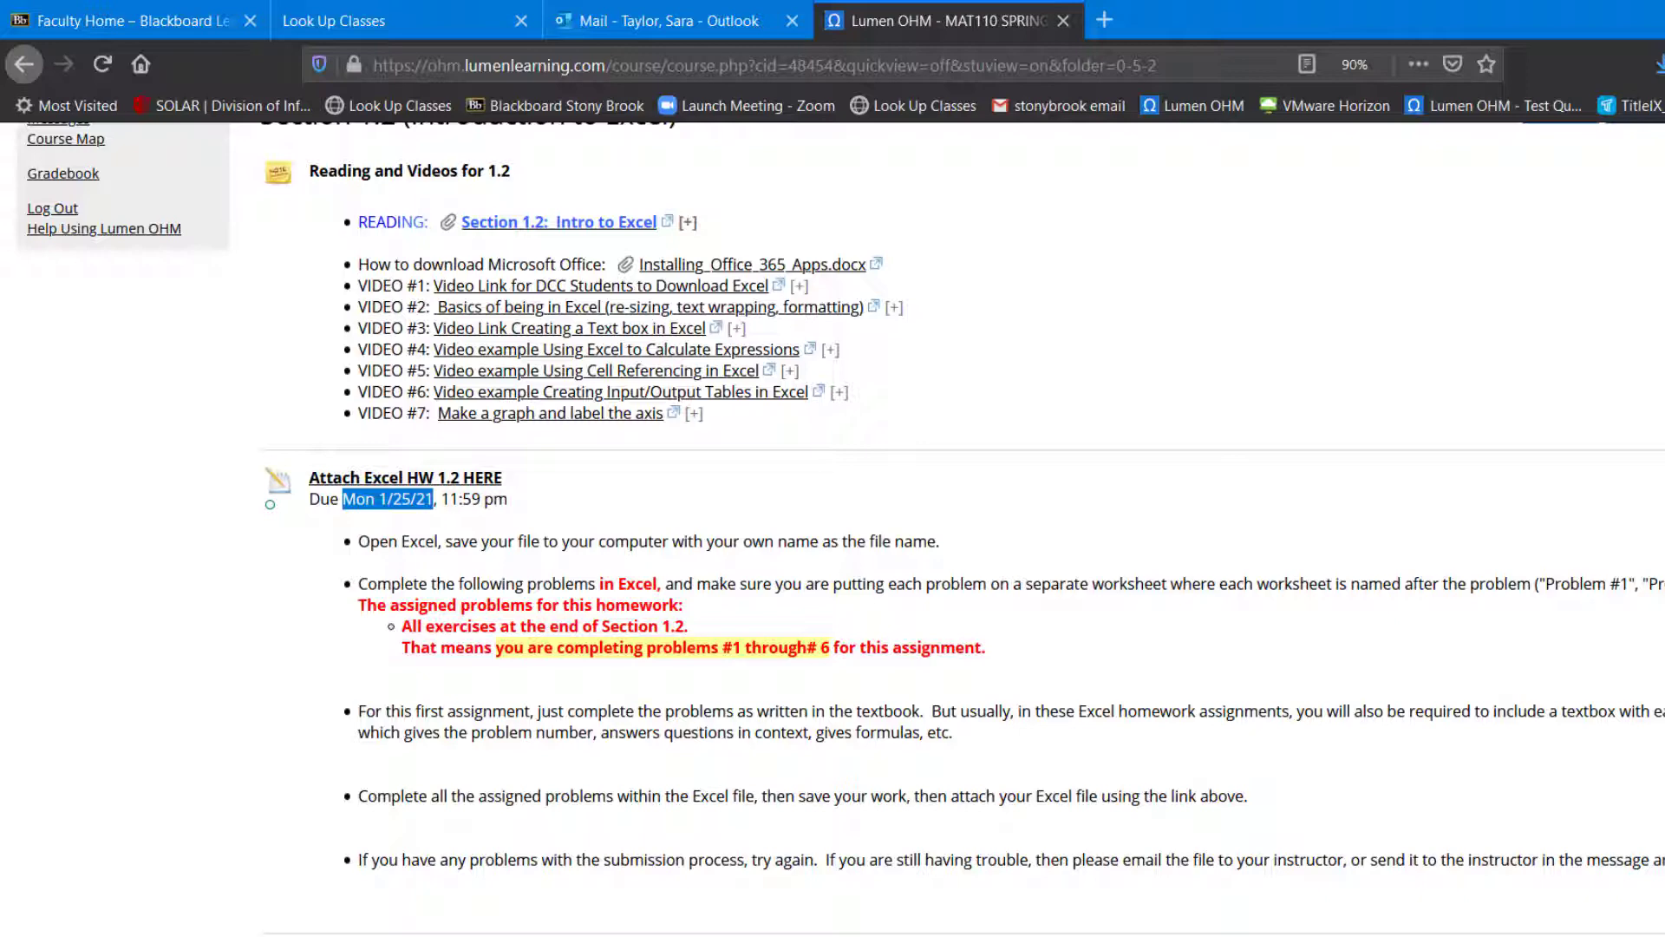
{"action": "scroll", "coordinate": [833, 520], "scroll_direction": "up", "scroll_amount": 5}
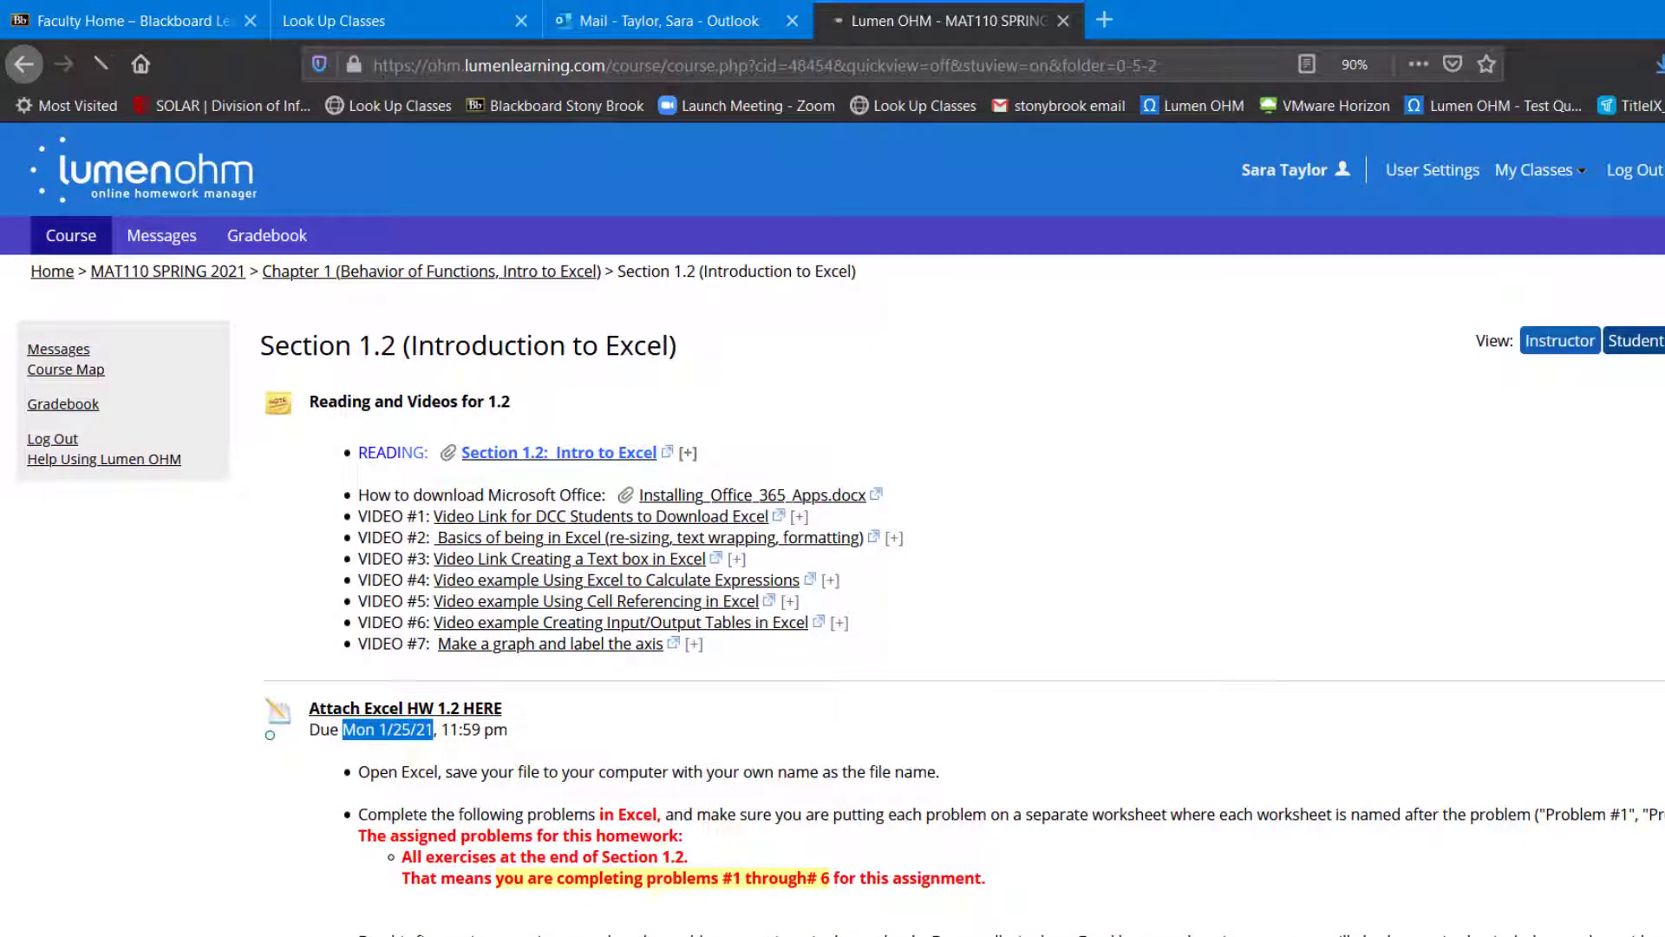
{"action": "scroll", "coordinate": [833, 520], "scroll_direction": "down", "scroll_amount": 5}
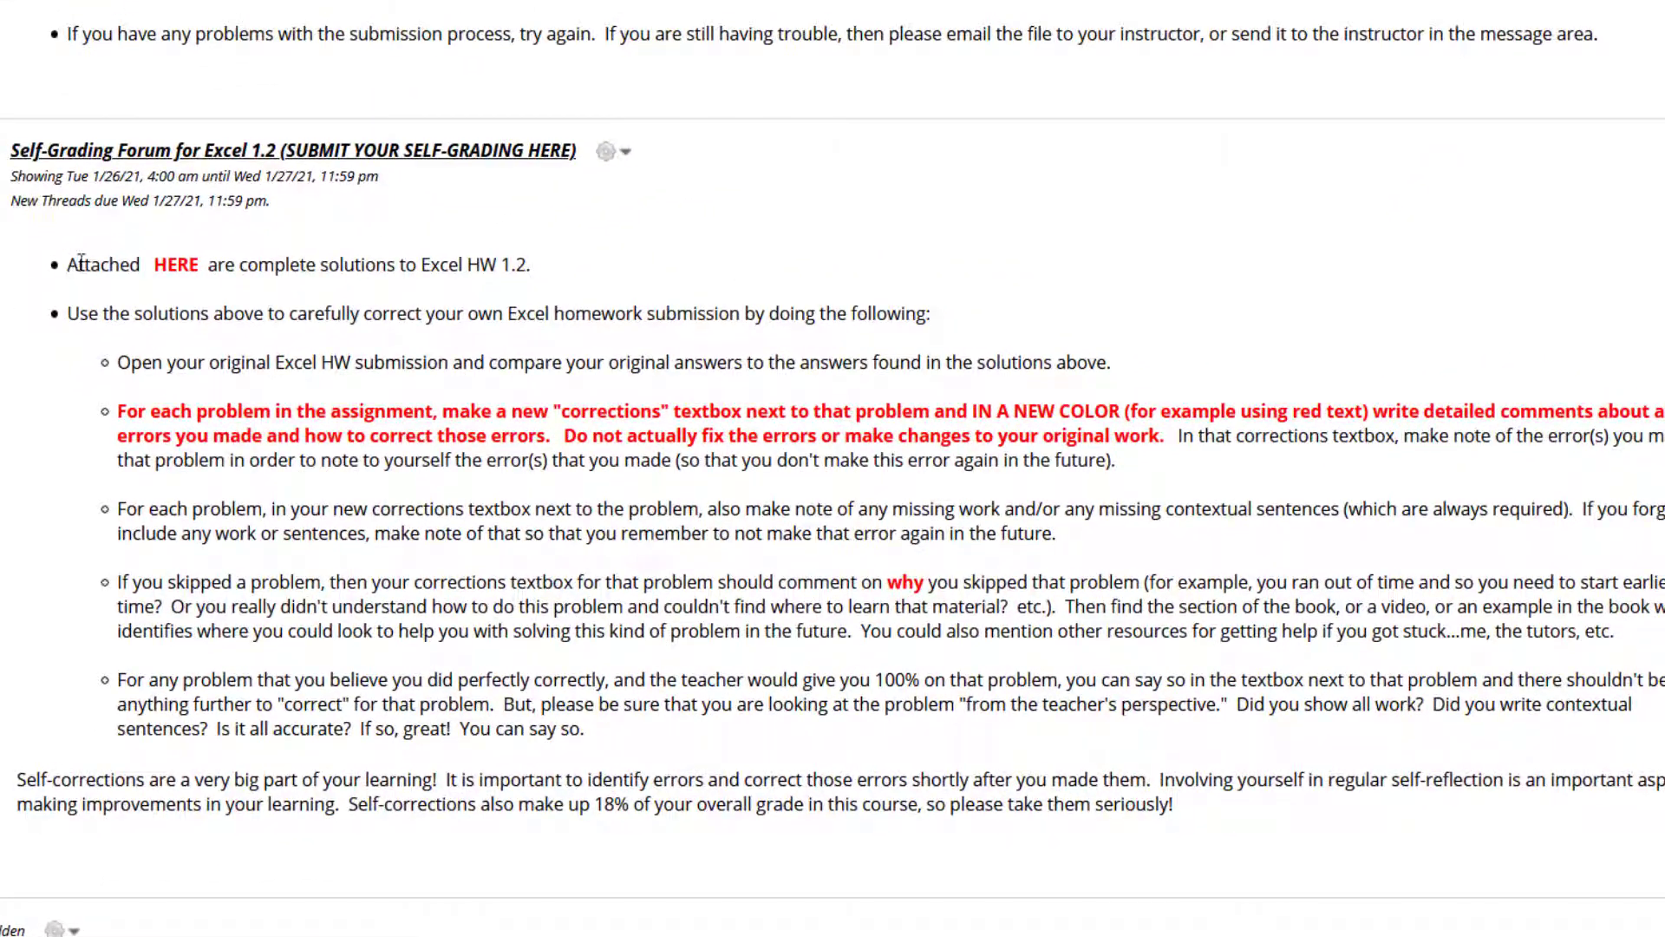
Highlight the instructions about the attached solutions and opening the original submission.
{"action": "left_click_drag", "start_coordinate": [68, 265], "coordinate": [494, 295]}
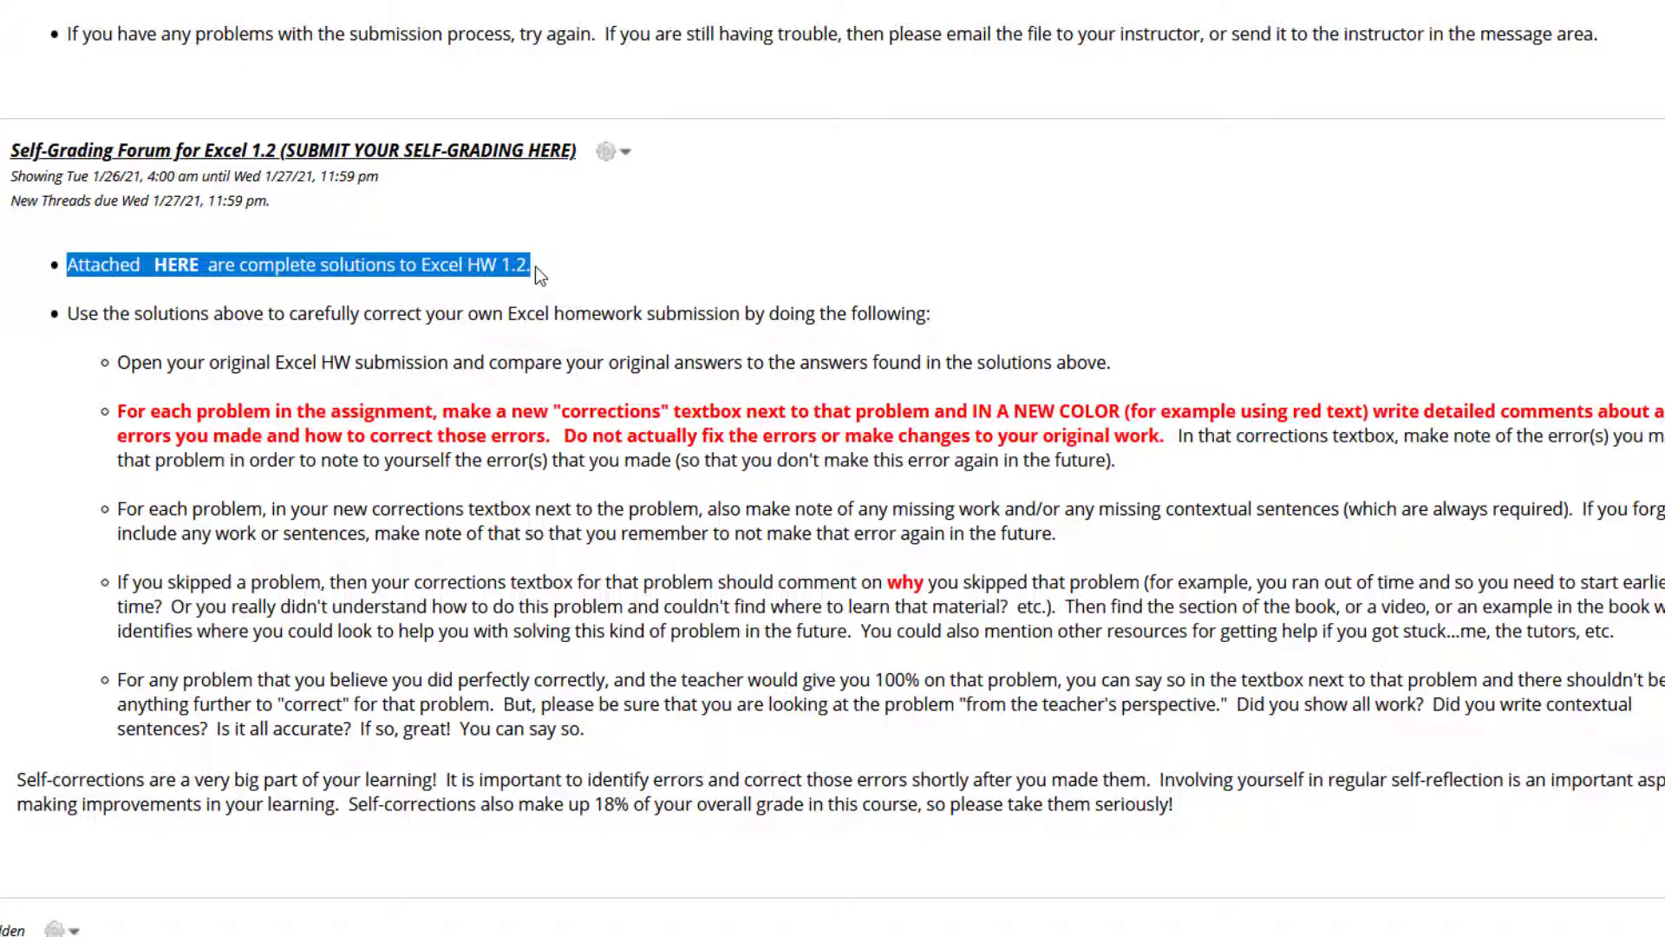
{"action": "scroll", "coordinate": [139, 38], "scroll_direction": "up", "scroll_amount": 5}
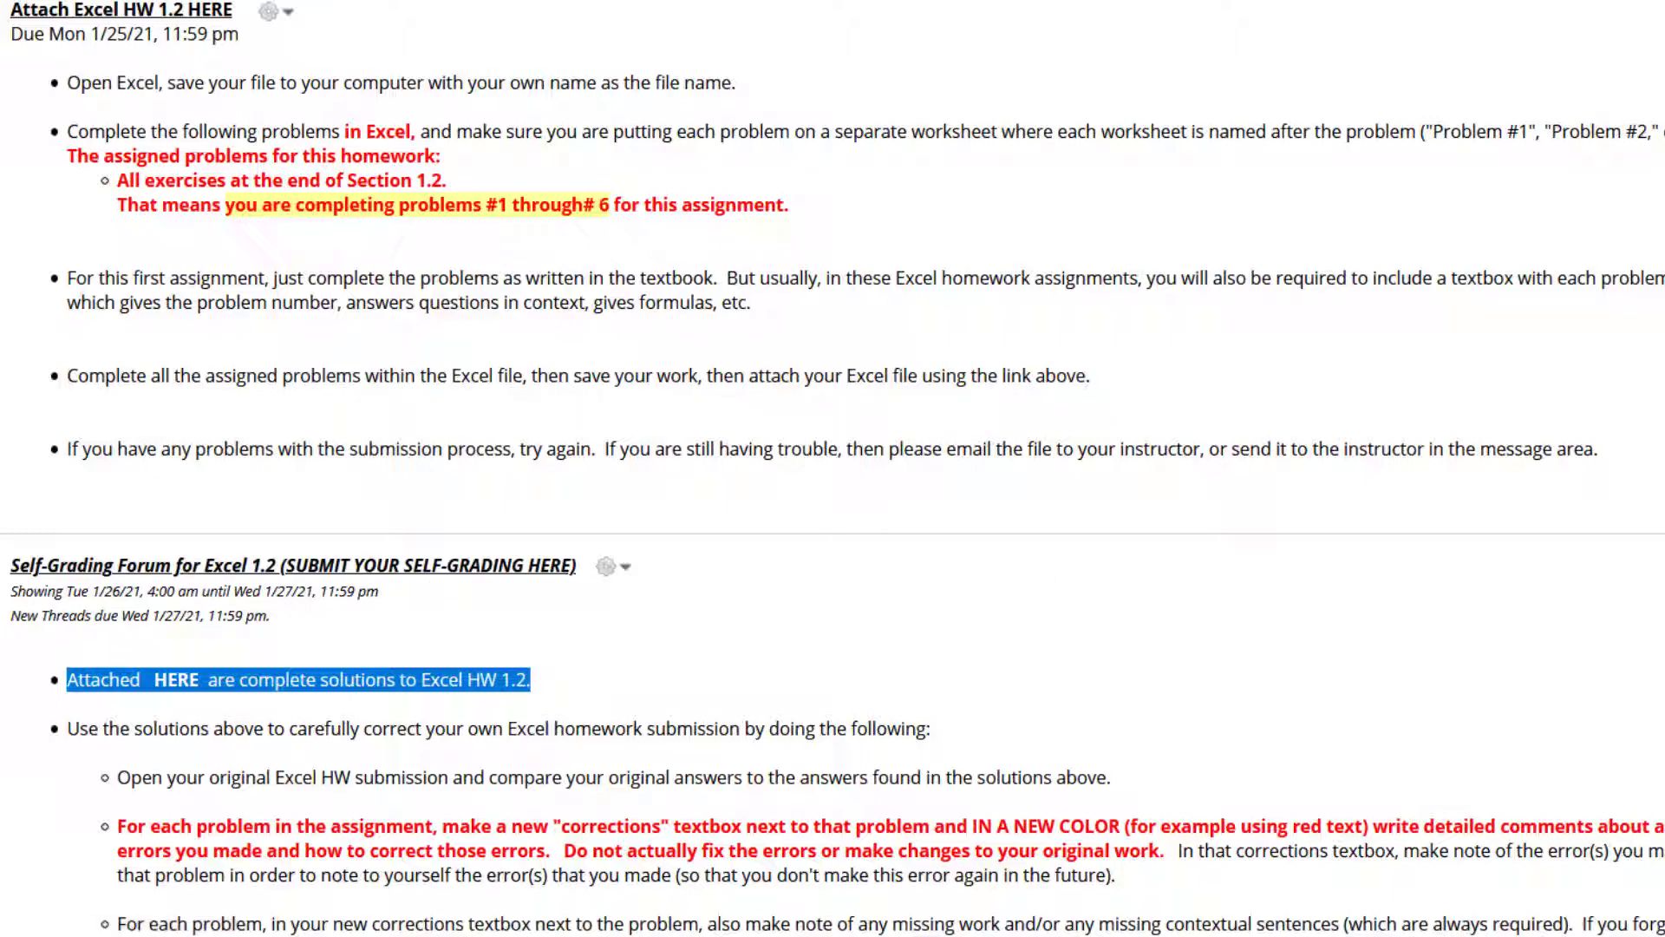
{"action": "scroll", "coordinate": [833, 469], "scroll_direction": "down", "scroll_amount": 5}
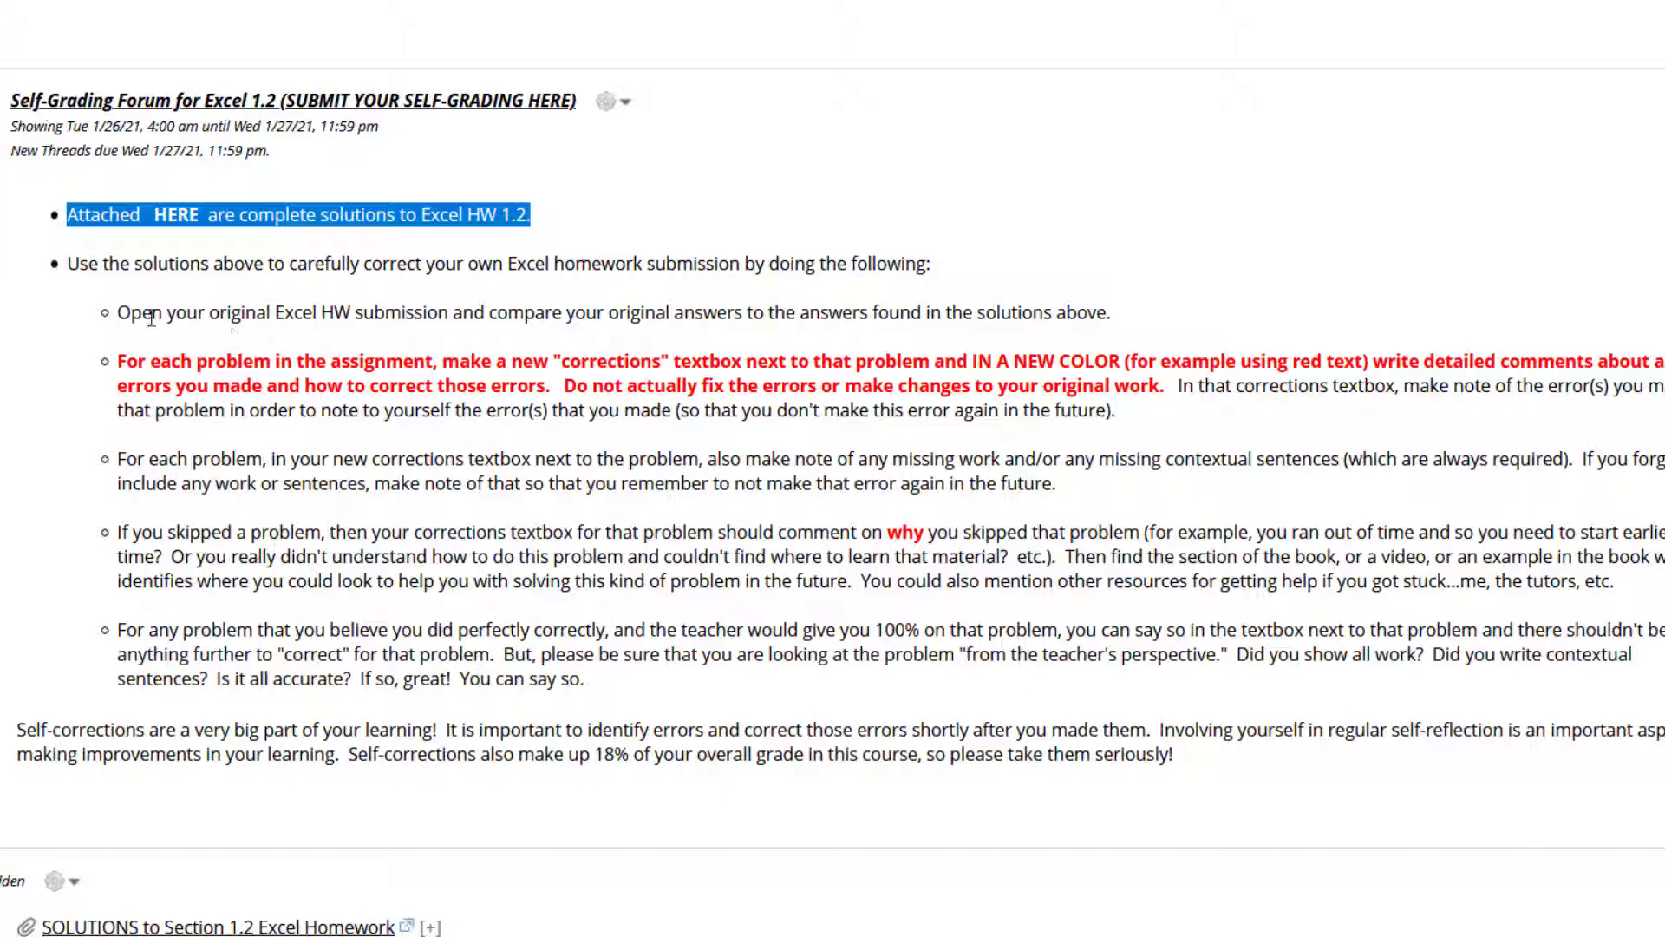
{"action": "left_click_drag", "start_coordinate": [141, 312], "coordinate": [448, 313]}
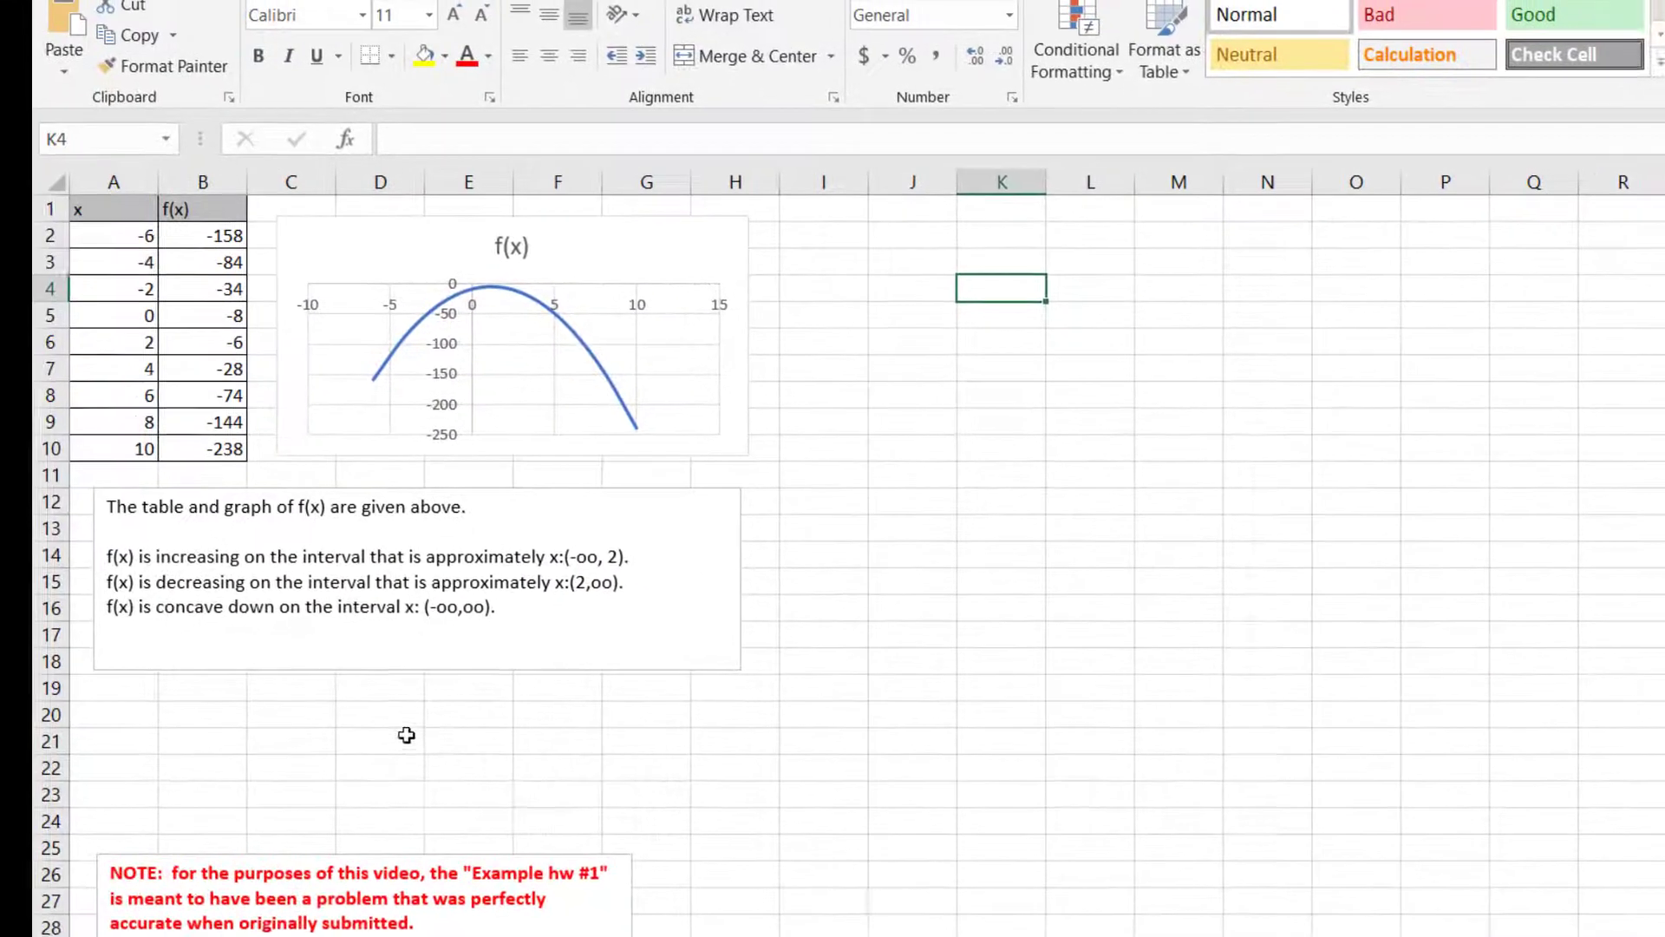
Flip through Example hw #1, #2 and #3, highlighting the first example's NOTE and x values.
{"action": "left_click", "coordinate": [857, 726]}
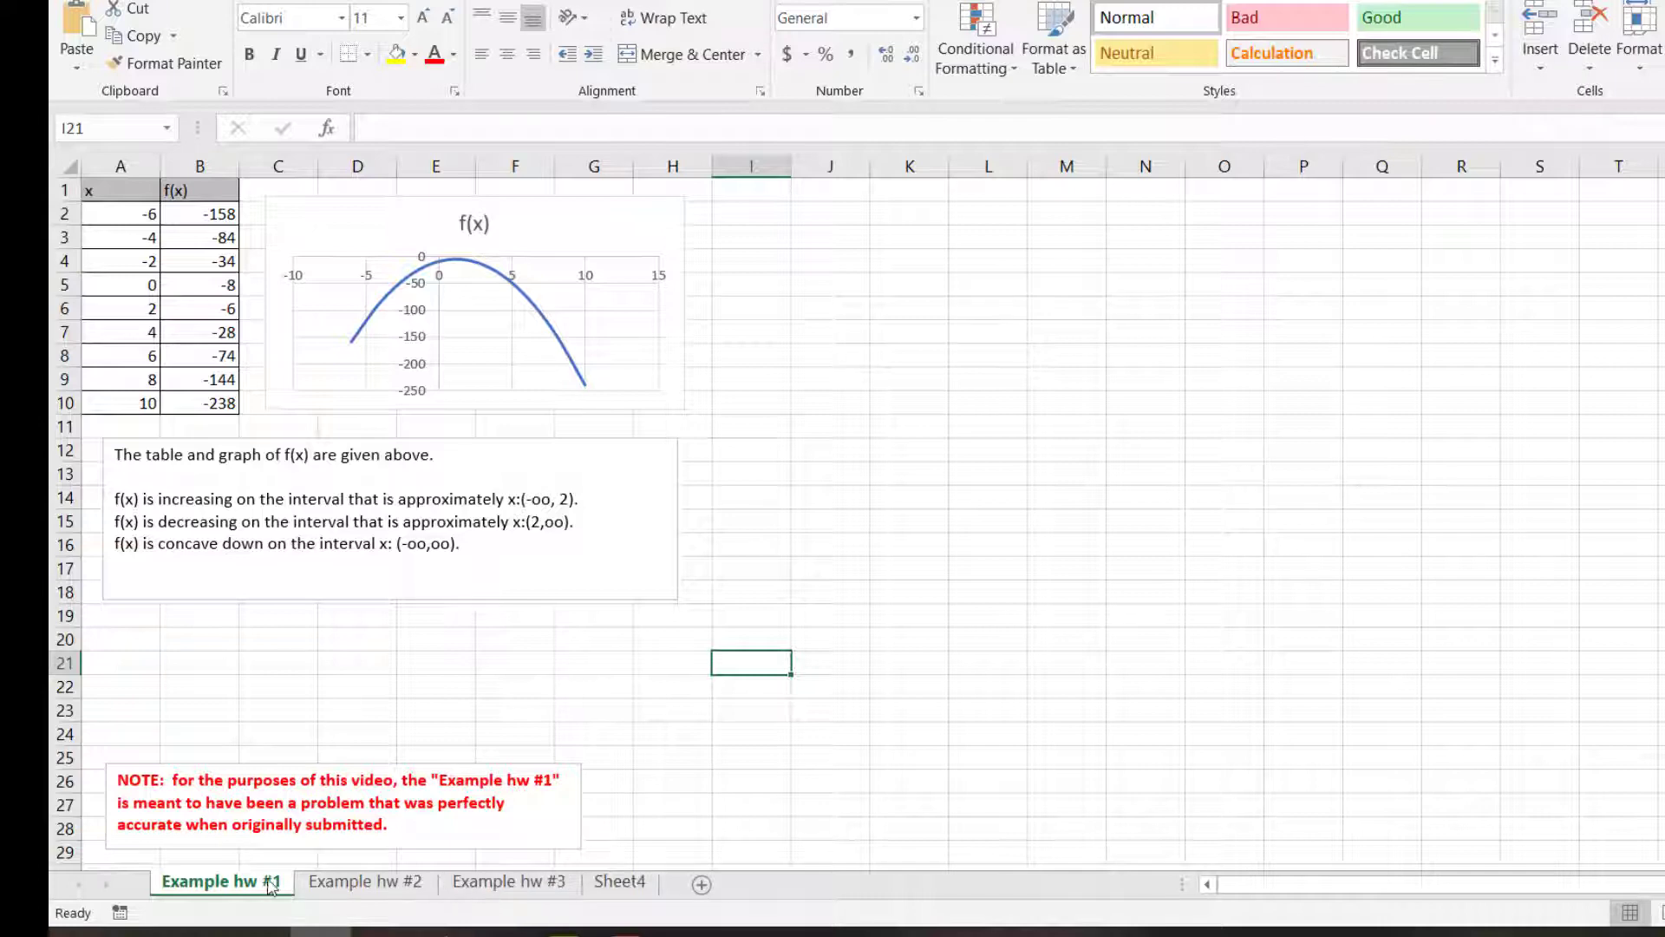
{"action": "left_click", "coordinate": [333, 883]}
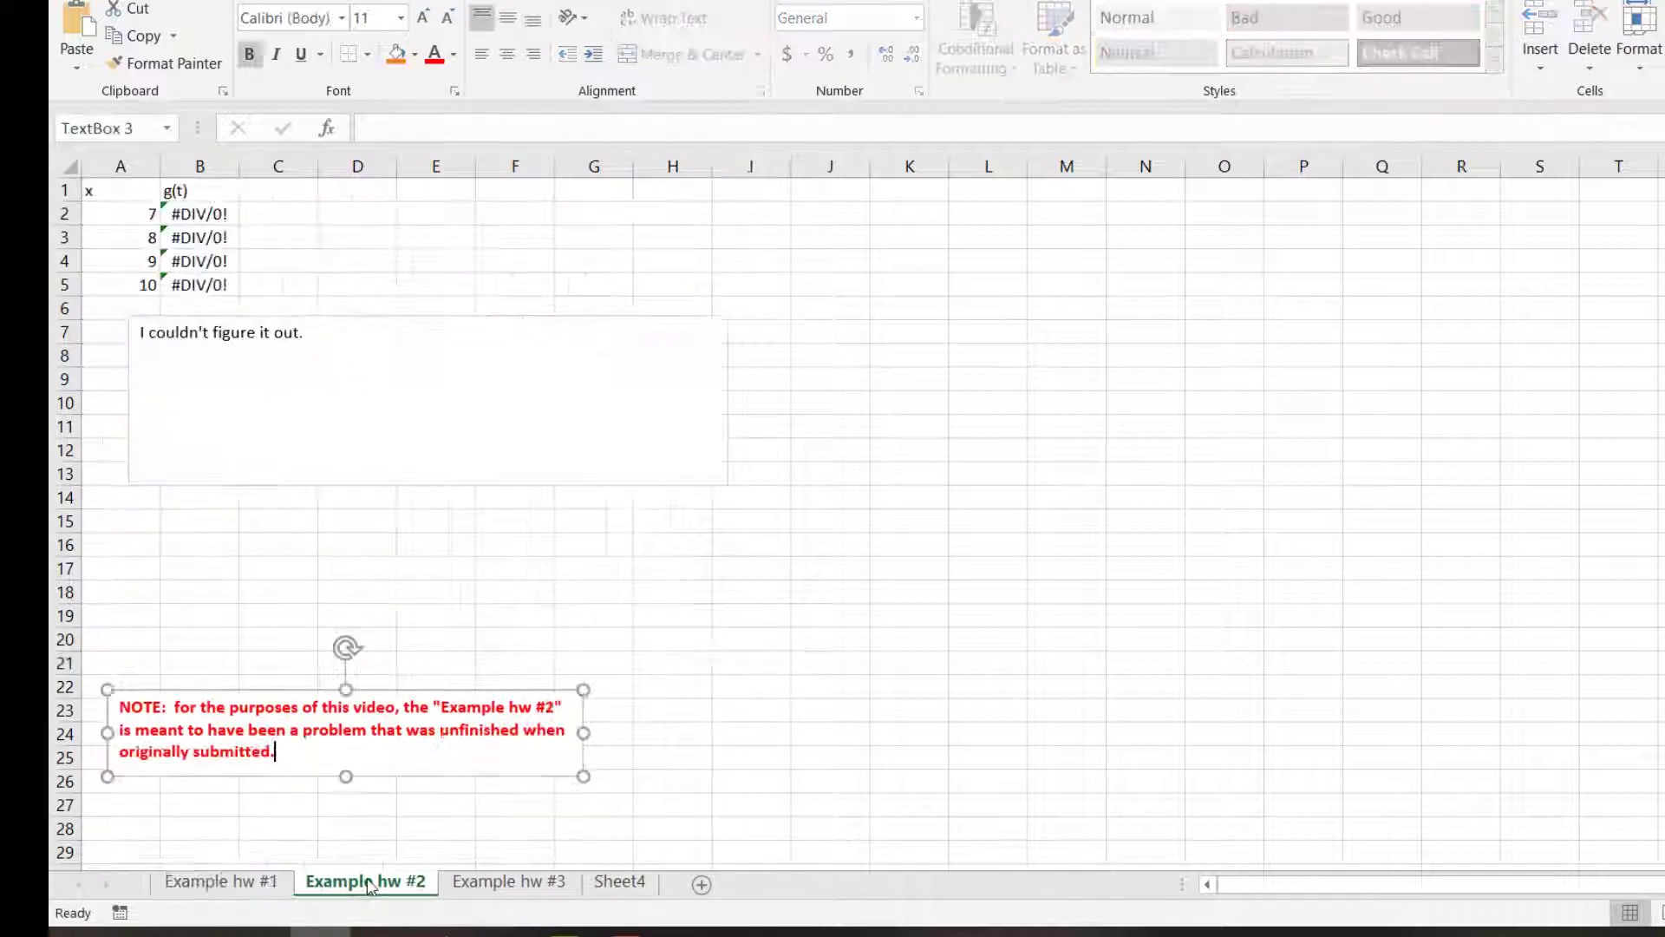
{"action": "left_click", "coordinate": [476, 885]}
{"action": "left_click", "coordinate": [227, 881]}
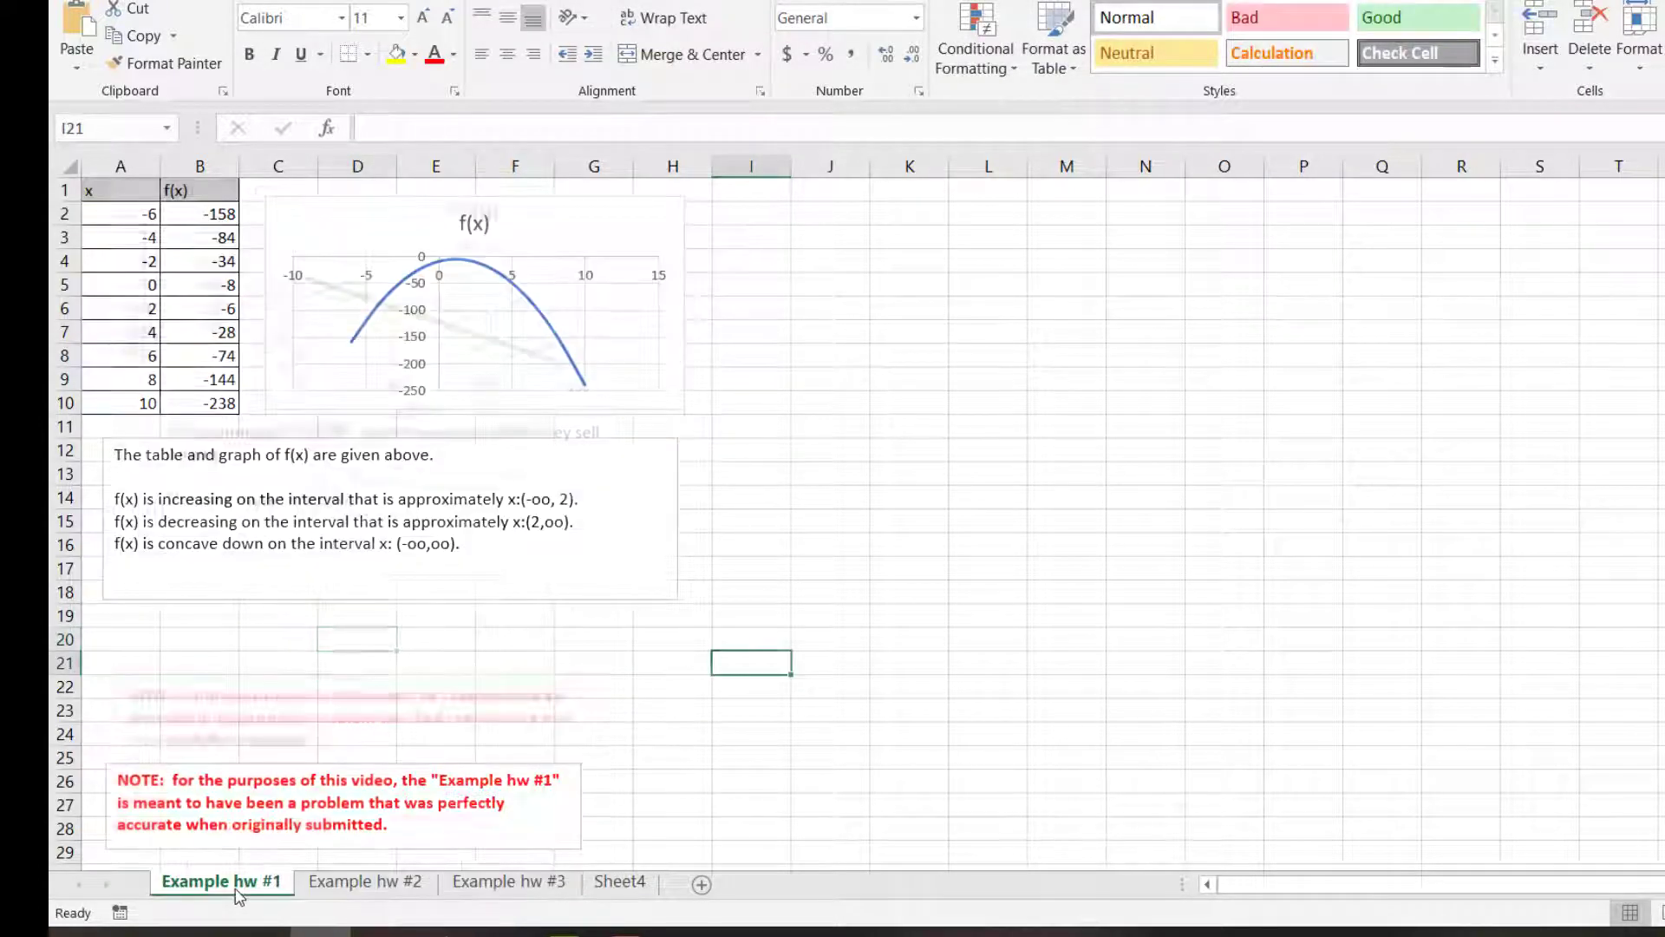
{"action": "left_click_drag", "start_coordinate": [119, 779], "coordinate": [405, 820]}
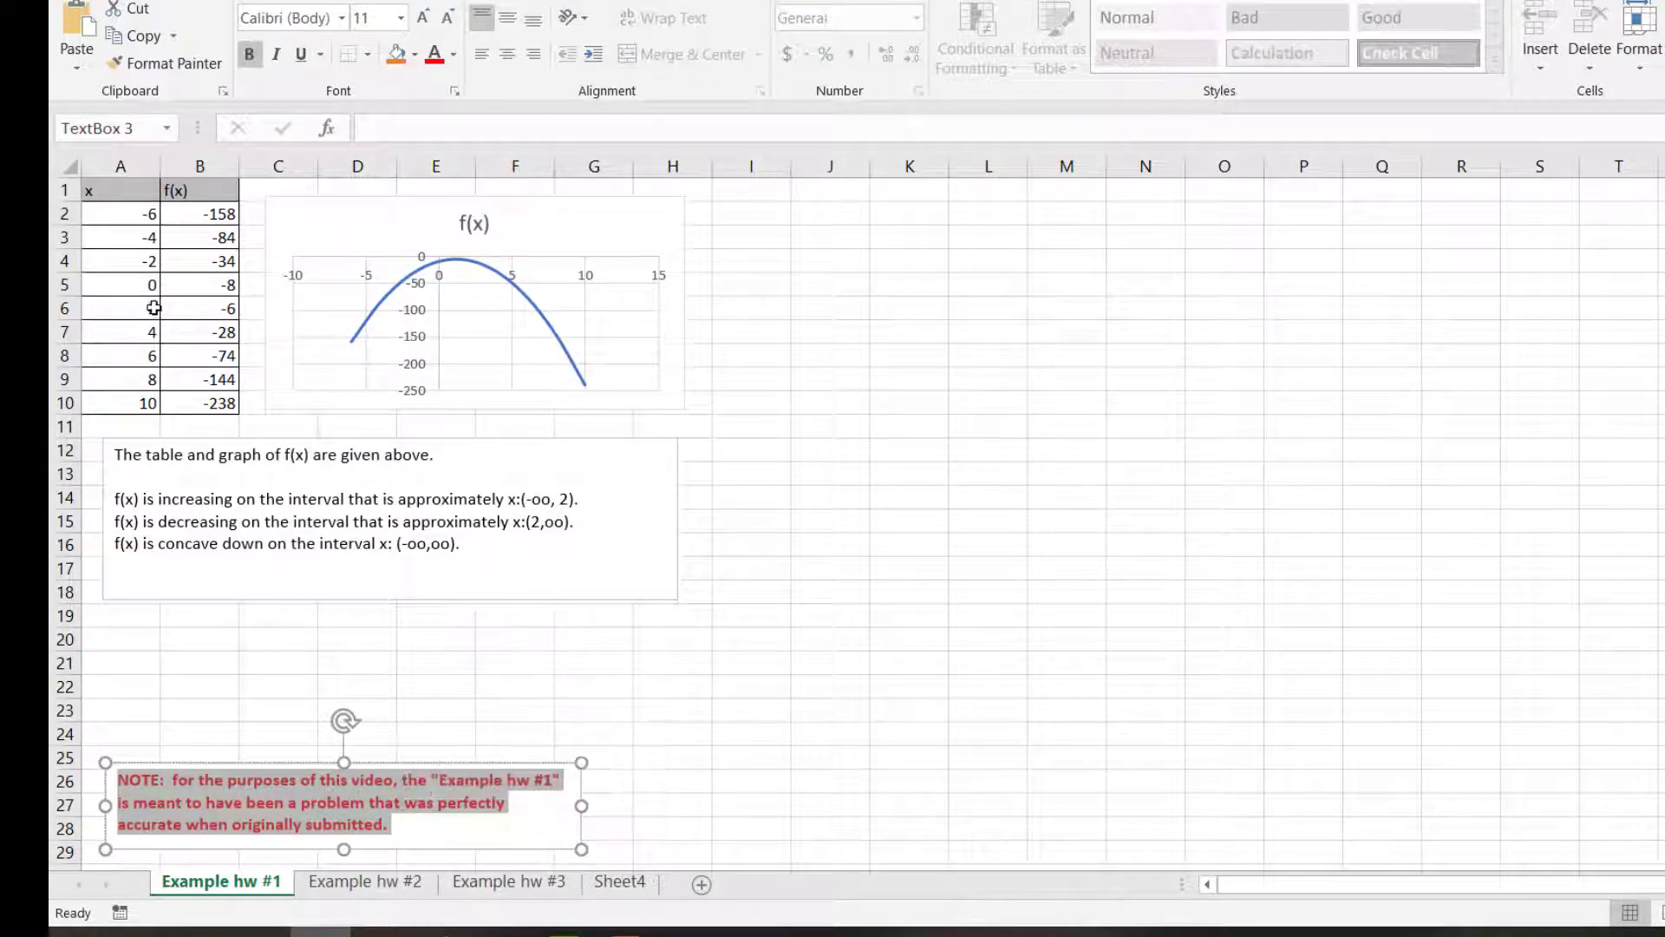
{"action": "left_click_drag", "start_coordinate": [139, 169], "coordinate": [141, 177]}
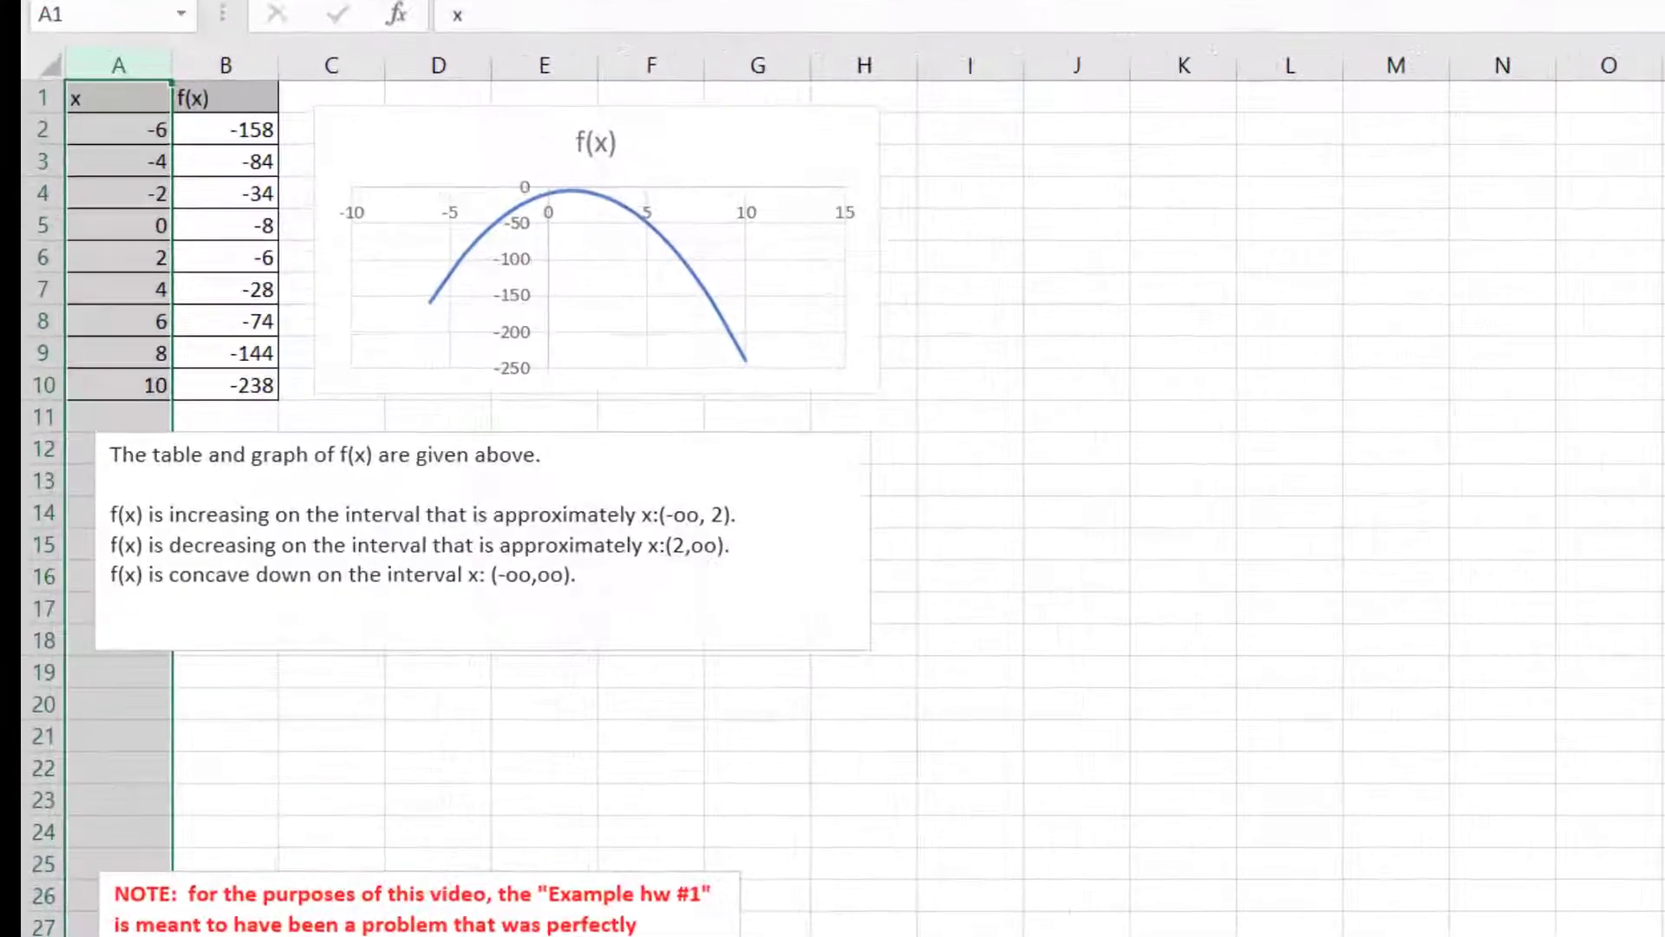
On Example hw #2, inspect the unfinished answer, the Q(p) formula in B2 and the chart.
{"action": "left_click", "coordinate": [365, 881]}
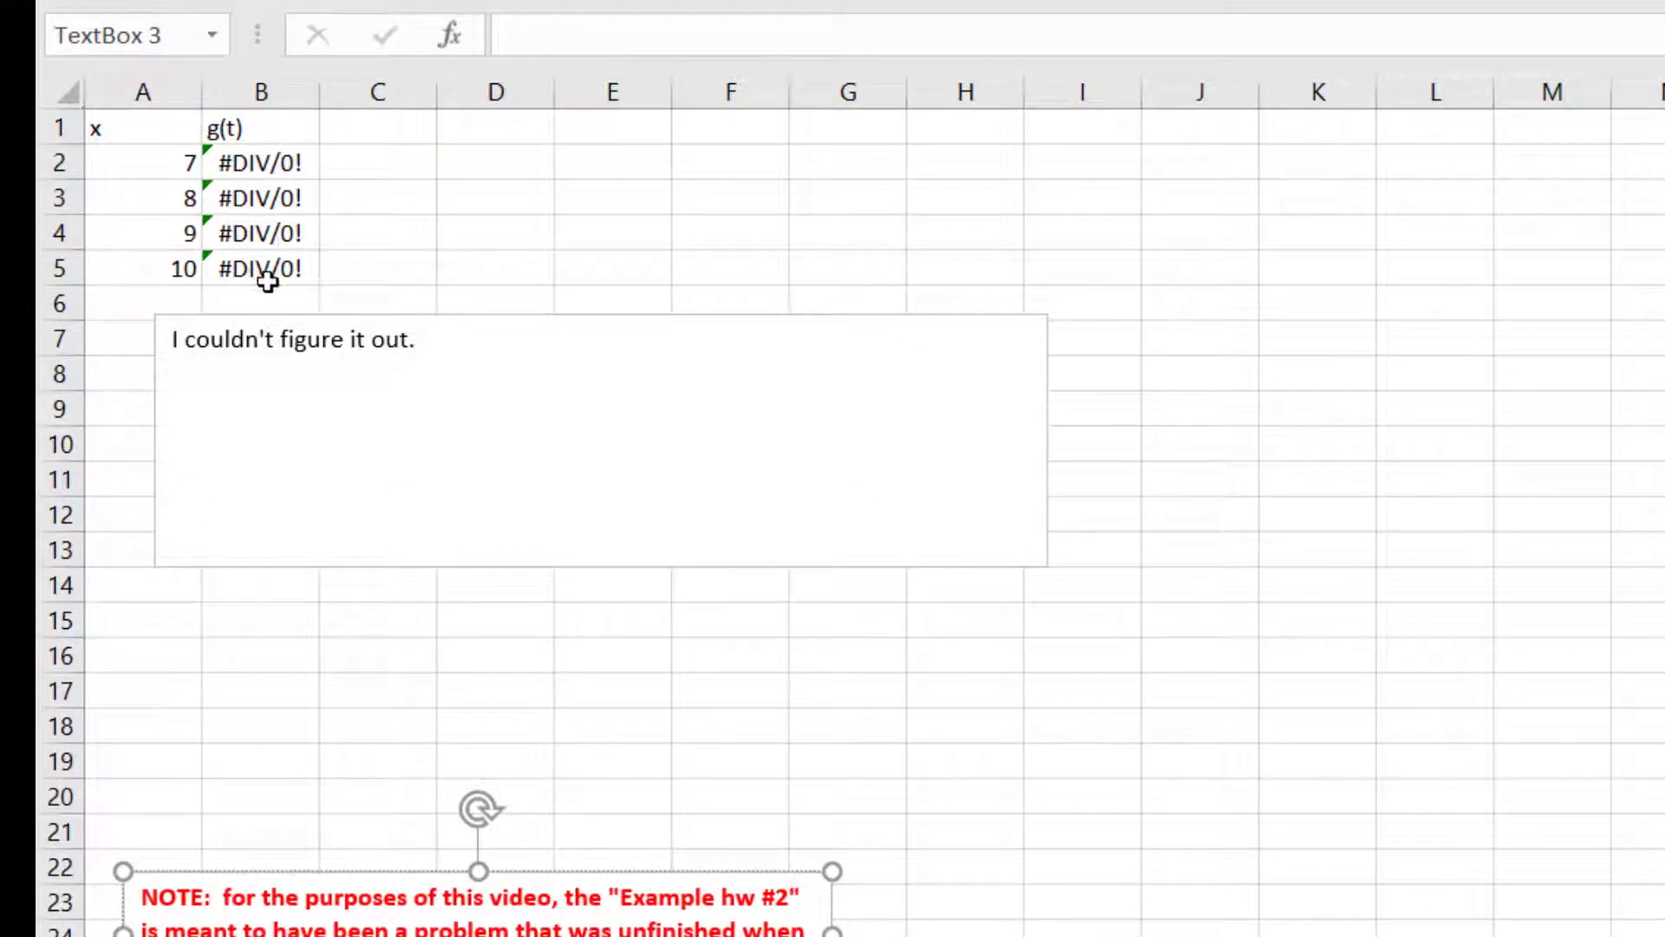
{"action": "left_click_drag", "start_coordinate": [486, 346], "coordinate": [260, 346]}
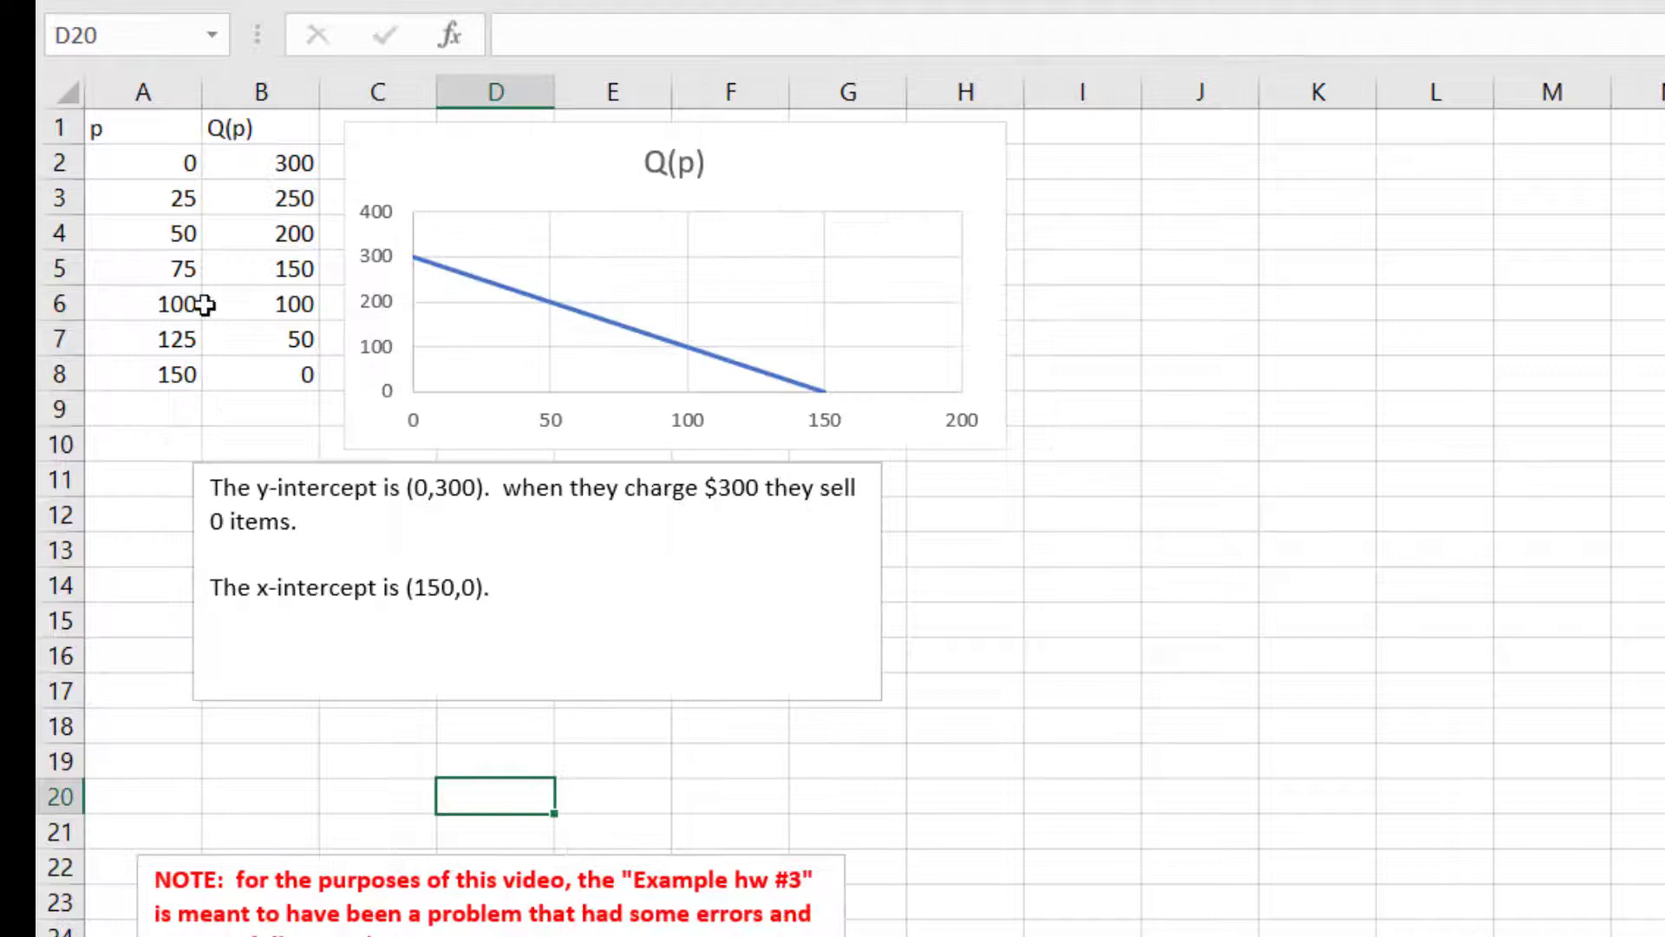
{"action": "left_click", "coordinate": [238, 170]}
{"action": "left_click", "coordinate": [402, 162]}
{"action": "left_click", "coordinate": [494, 483]}
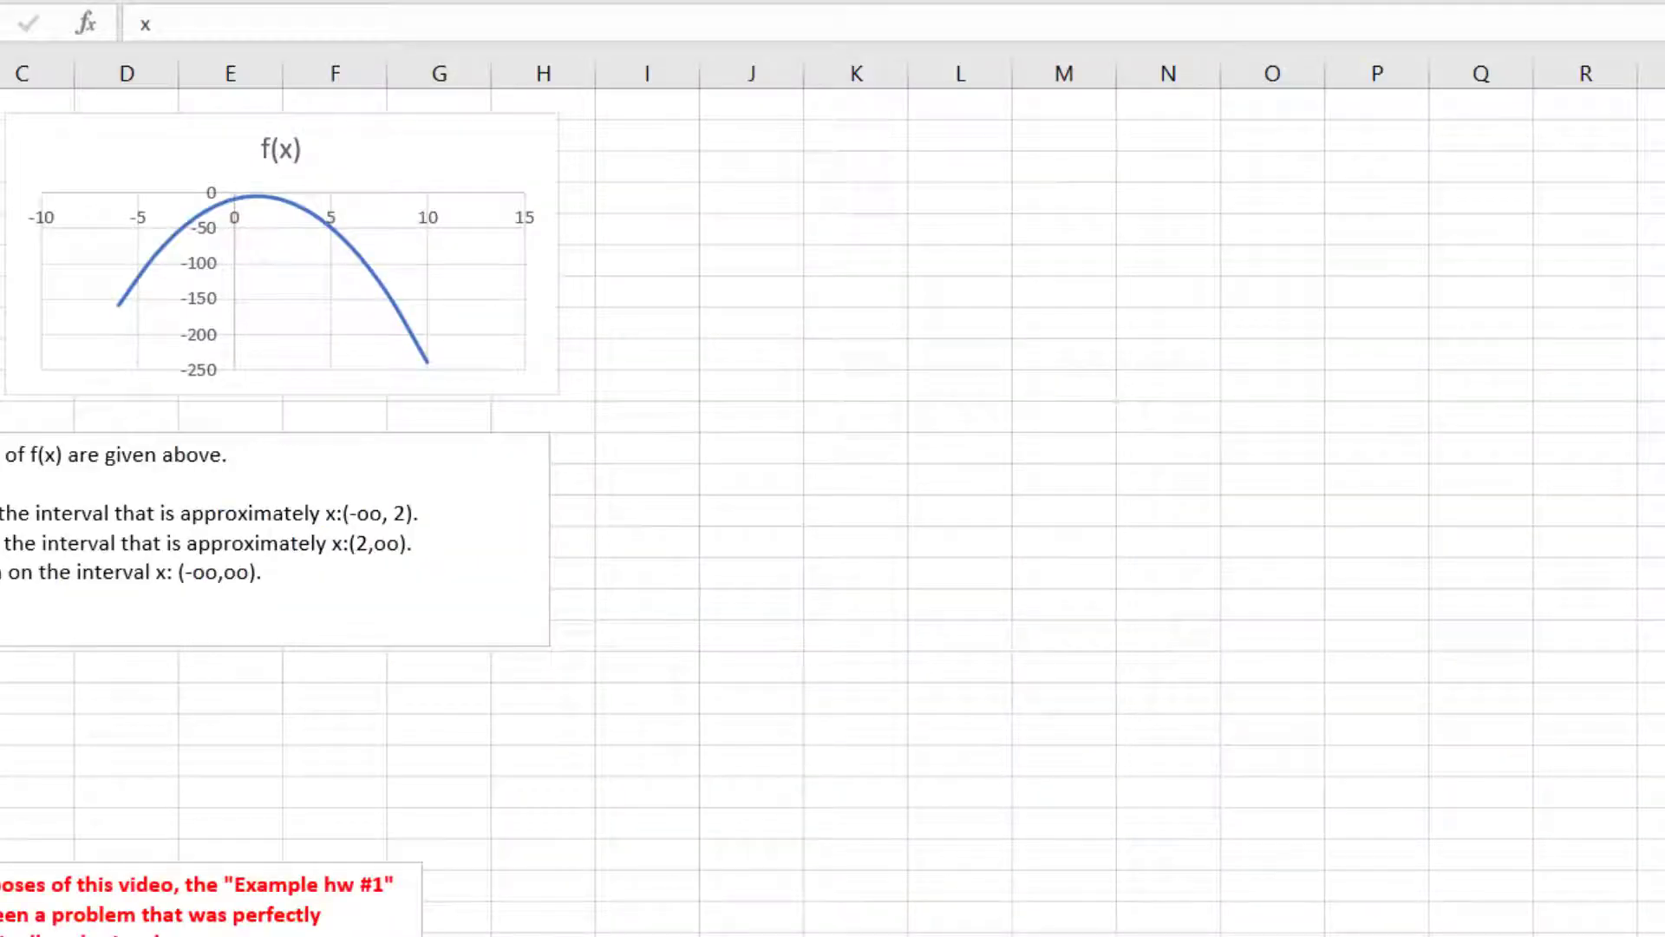
{"action": "left_click", "coordinate": [39, 789]}
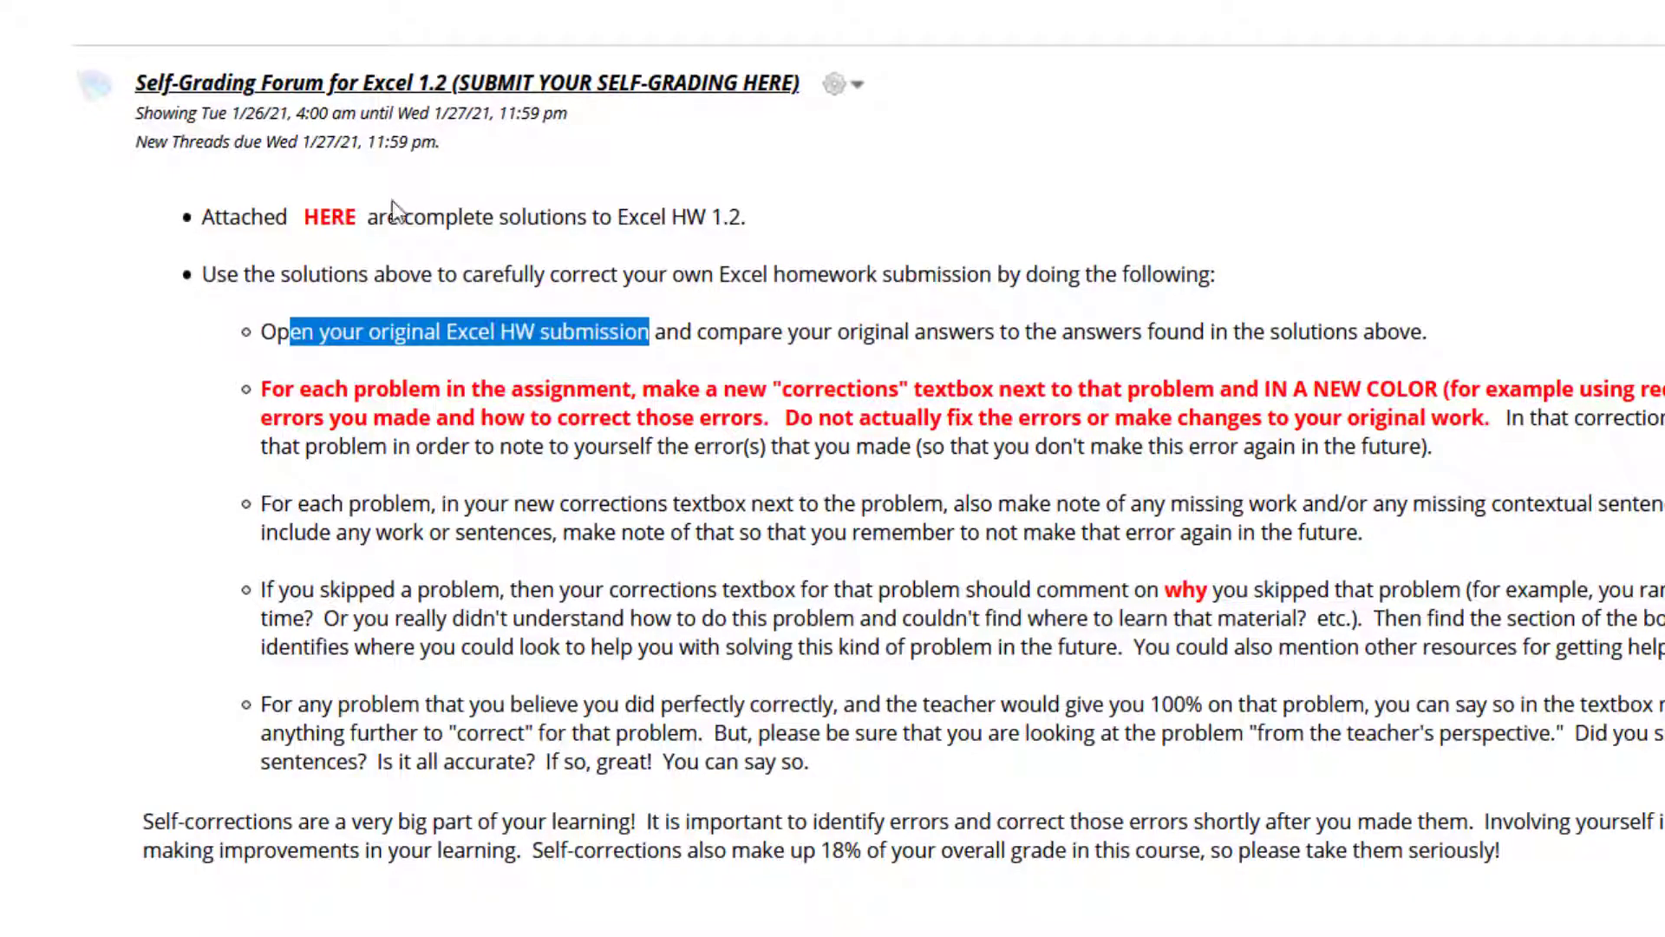
Highlight the attached-solutions line and the red corrections-textbox instruction, then return to Excel.
{"action": "left_click_drag", "start_coordinate": [393, 200], "coordinate": [265, 196]}
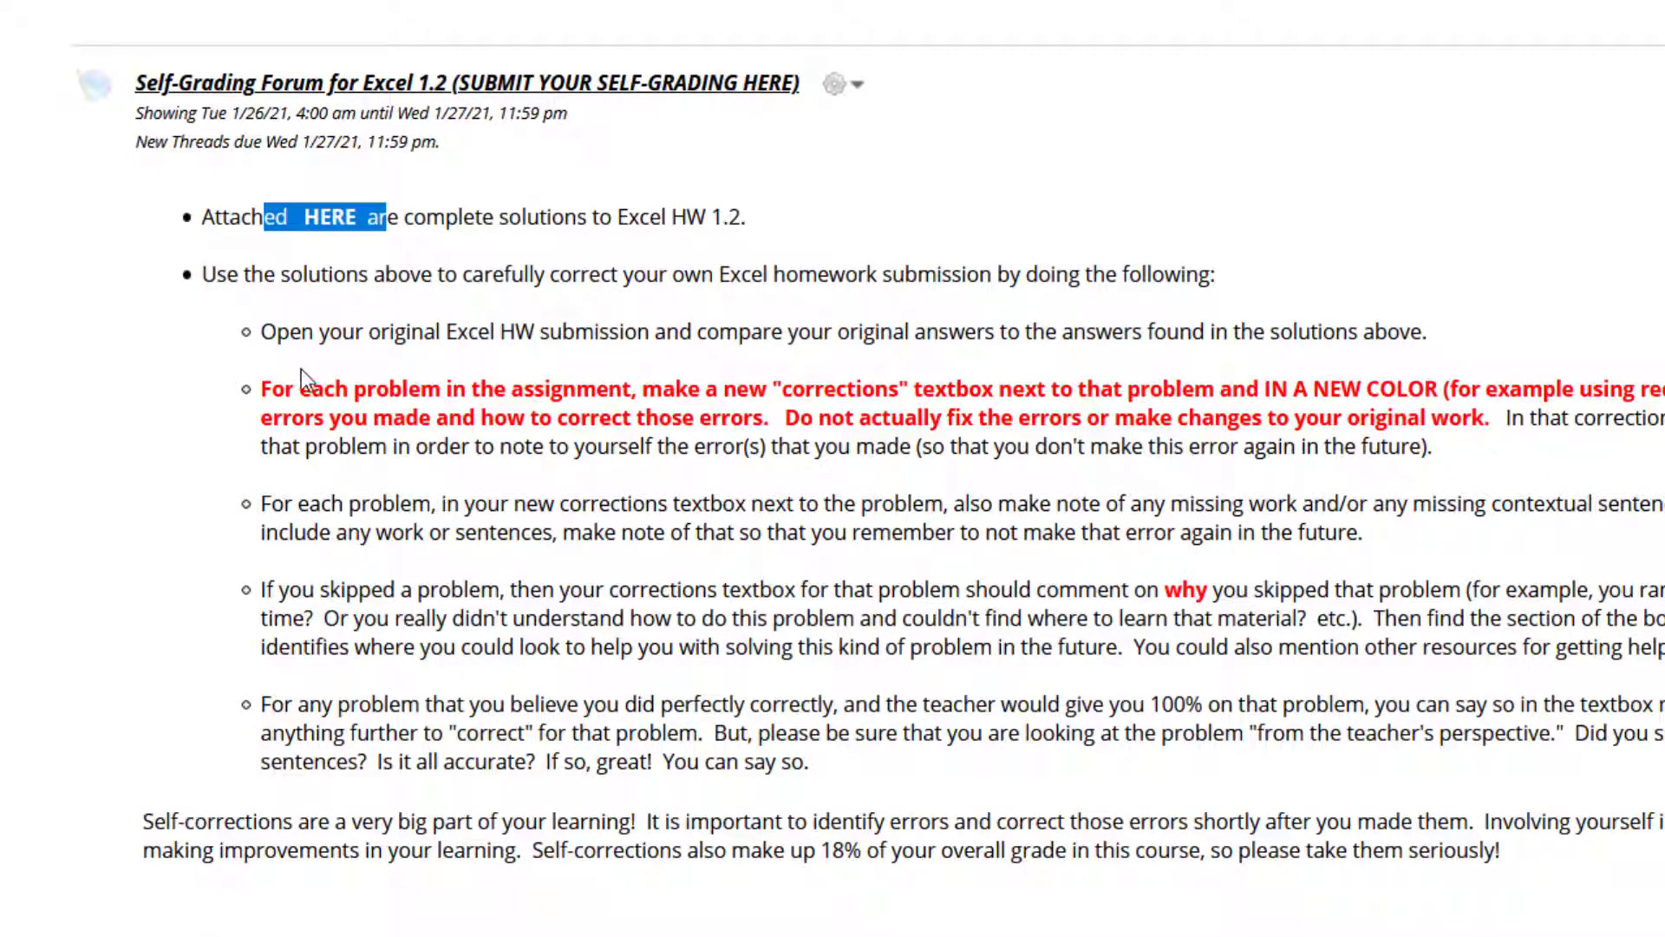
{"action": "left_click_drag", "start_coordinate": [272, 396], "coordinate": [959, 396]}
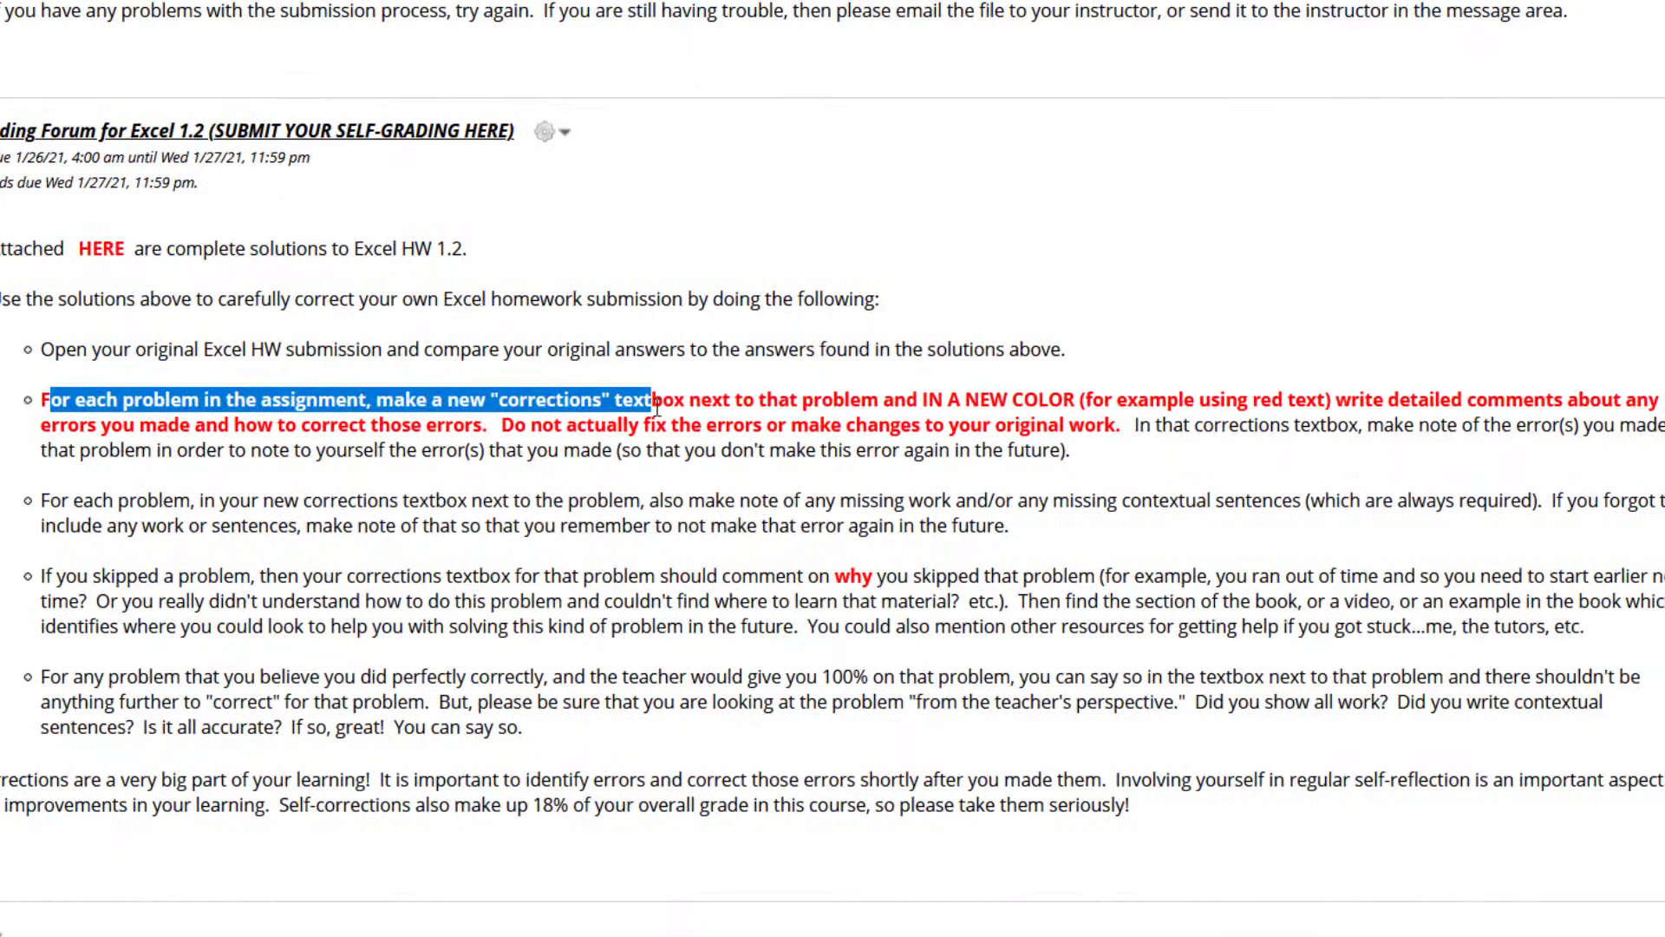
{"action": "left_click_drag", "start_coordinate": [656, 404], "coordinate": [1117, 424]}
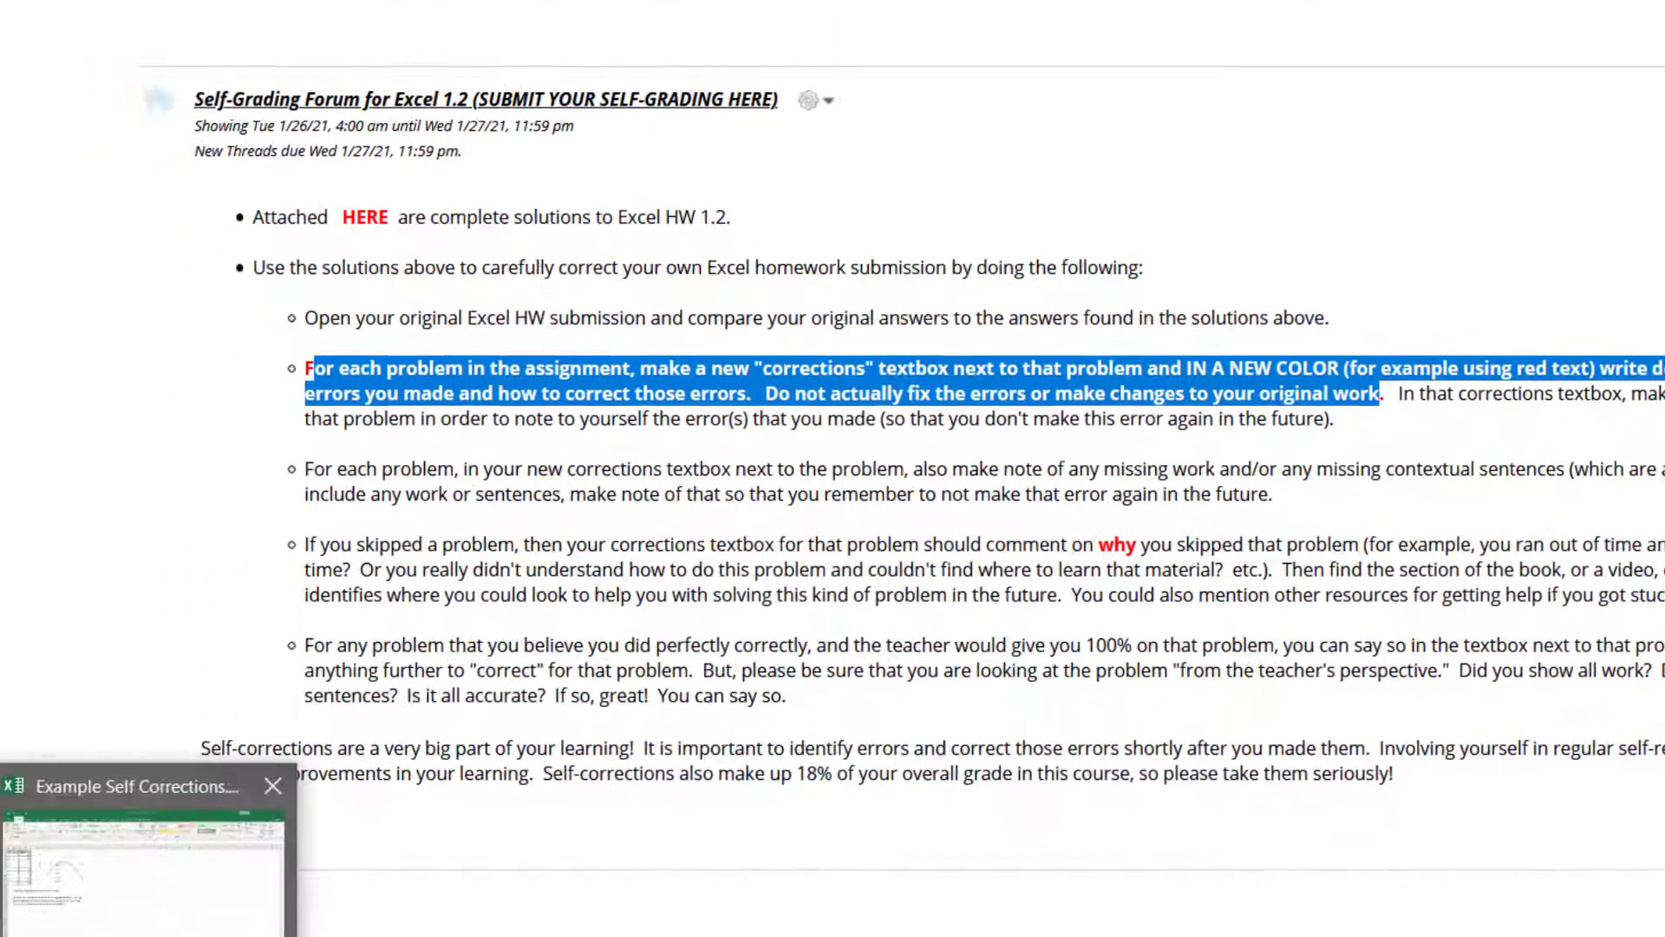
{"action": "left_click", "coordinate": [104, 583]}
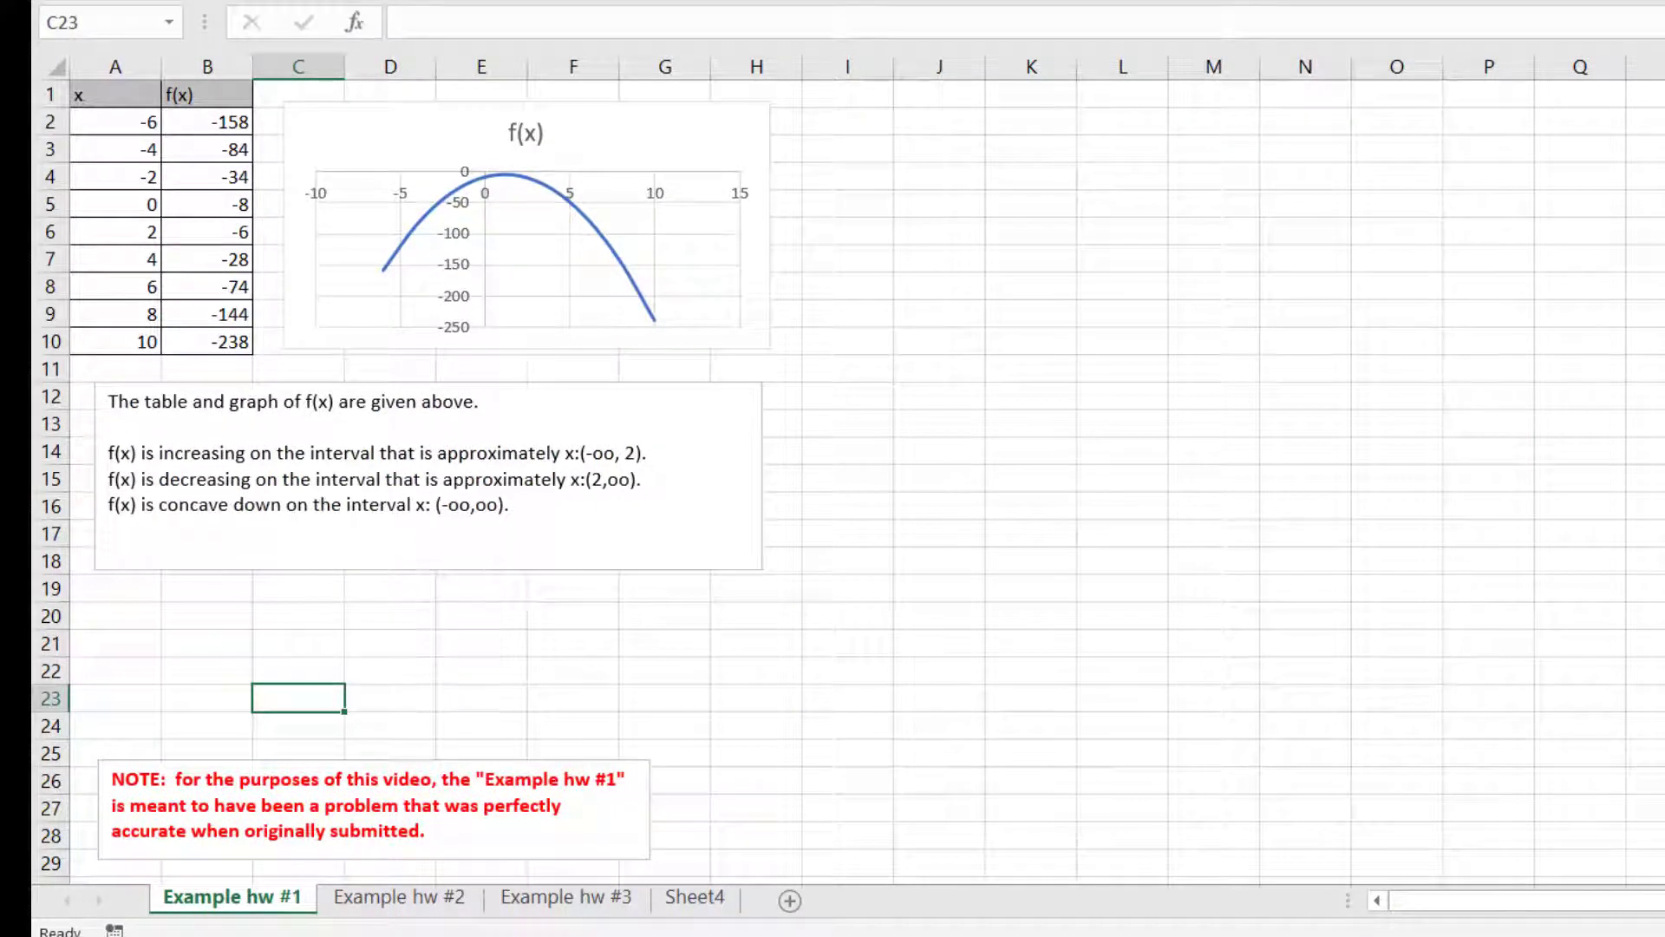
Draw an orange-filled text box to the right of the f(x) chart on Example hw #1.
{"action": "key", "text": "alt+n"}
{"action": "key", "text": "x"}
{"action": "left_click_drag", "start_coordinate": [825, 163], "coordinate": [1358, 476]}
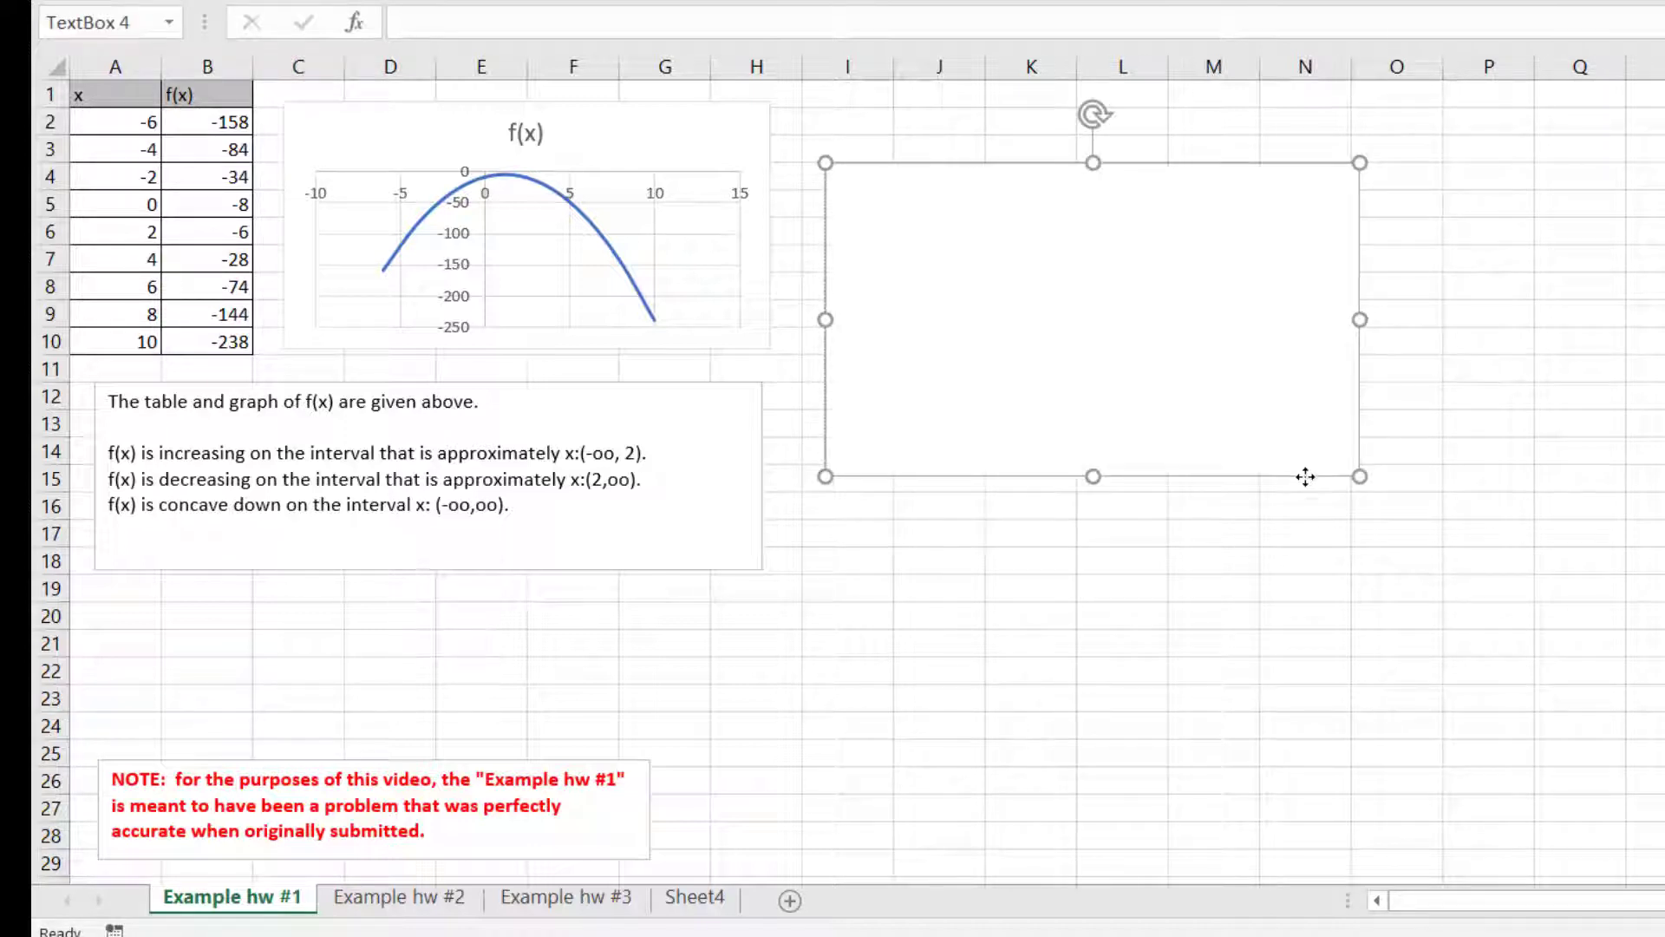
{"action": "right_click", "coordinate": [1305, 476]}
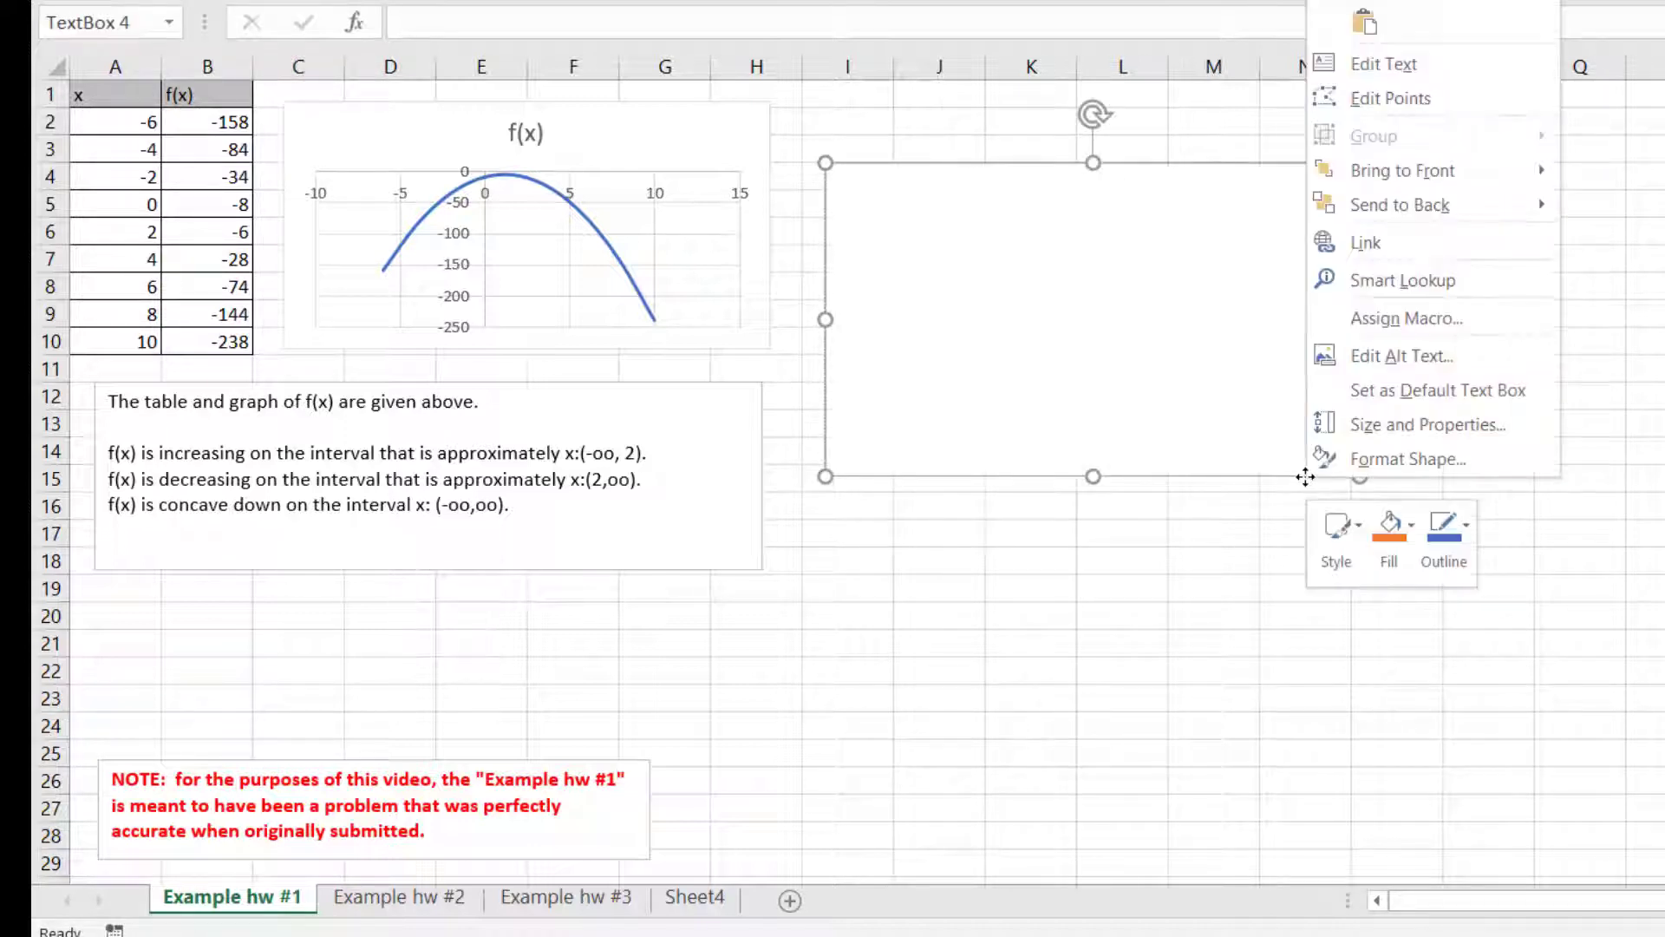
{"action": "left_click", "coordinate": [1412, 522]}
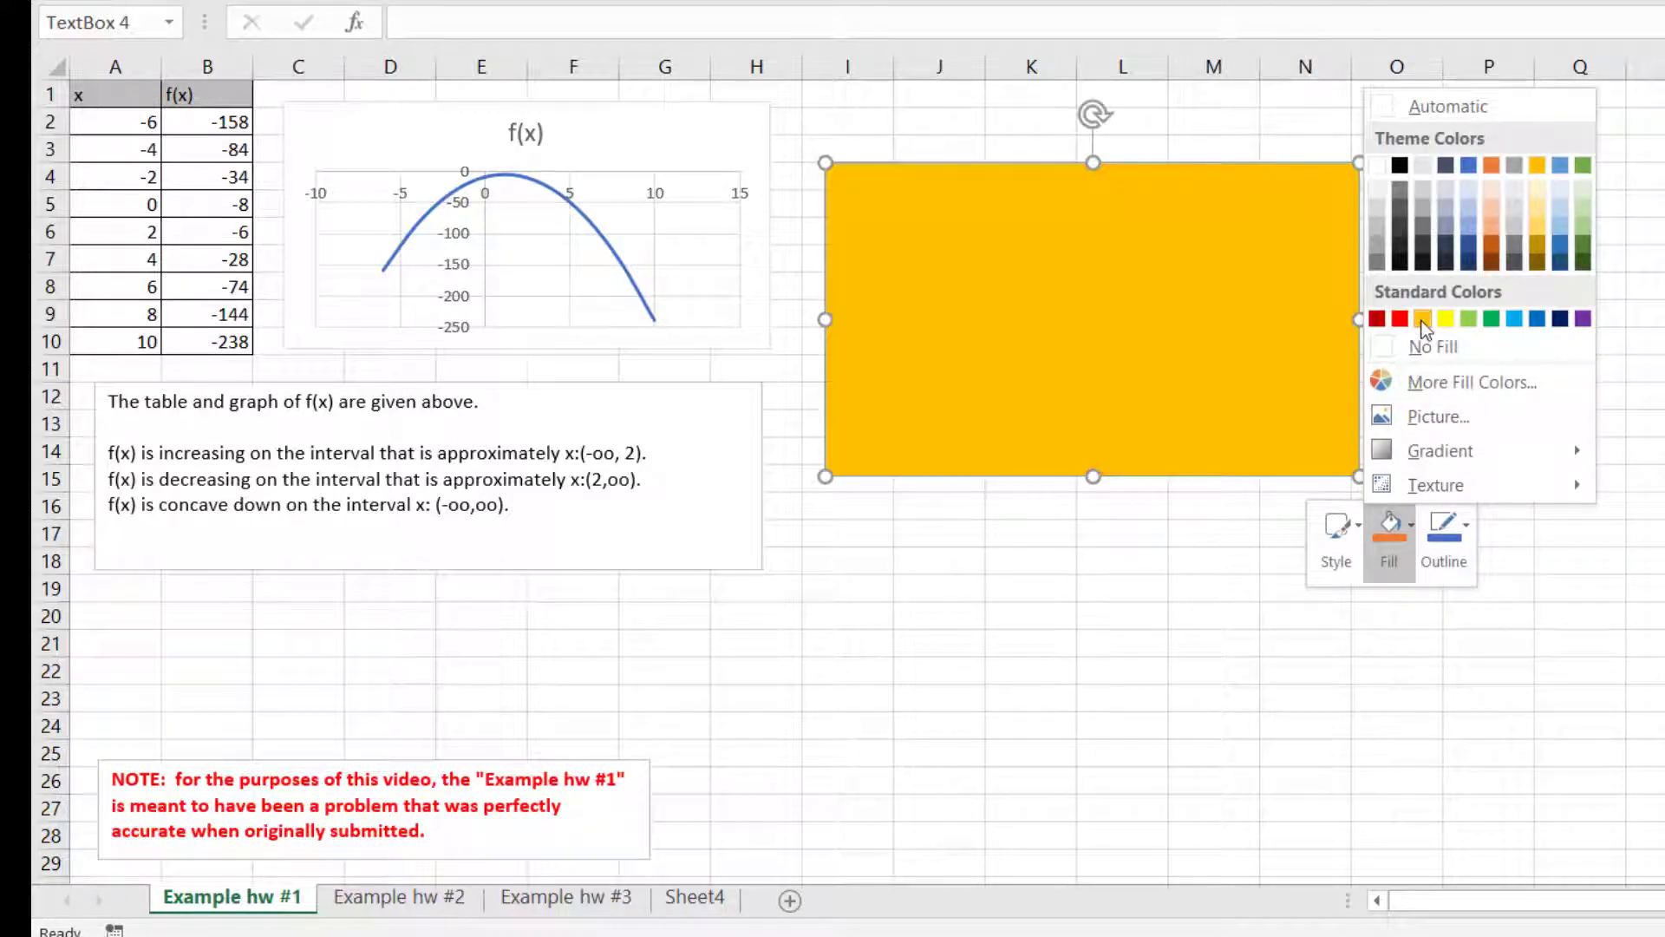
{"action": "left_click", "coordinate": [1423, 328]}
Write 'Corrections:' and 'This problem looks accurate and complete.' in the orange box.
{"action": "left_click", "coordinate": [1004, 217]}
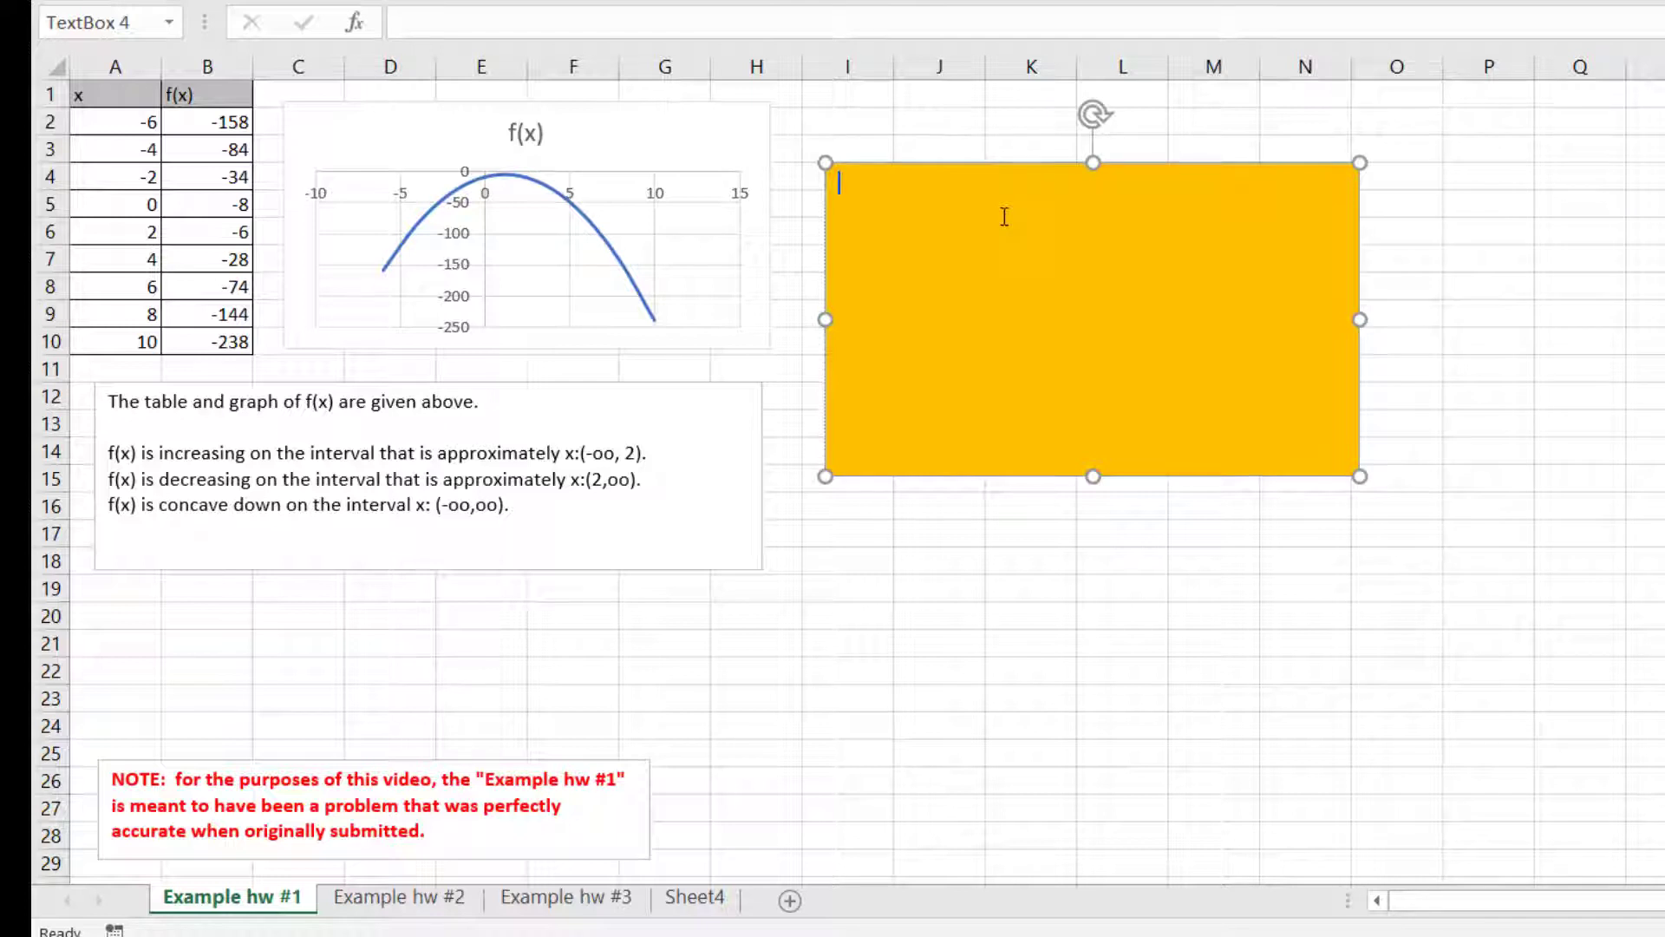
{"action": "type", "text": "Corrections:"}
{"action": "key", "text": "Return"}
{"action": "key", "text": "Return"}
{"action": "type", "text": "This "}
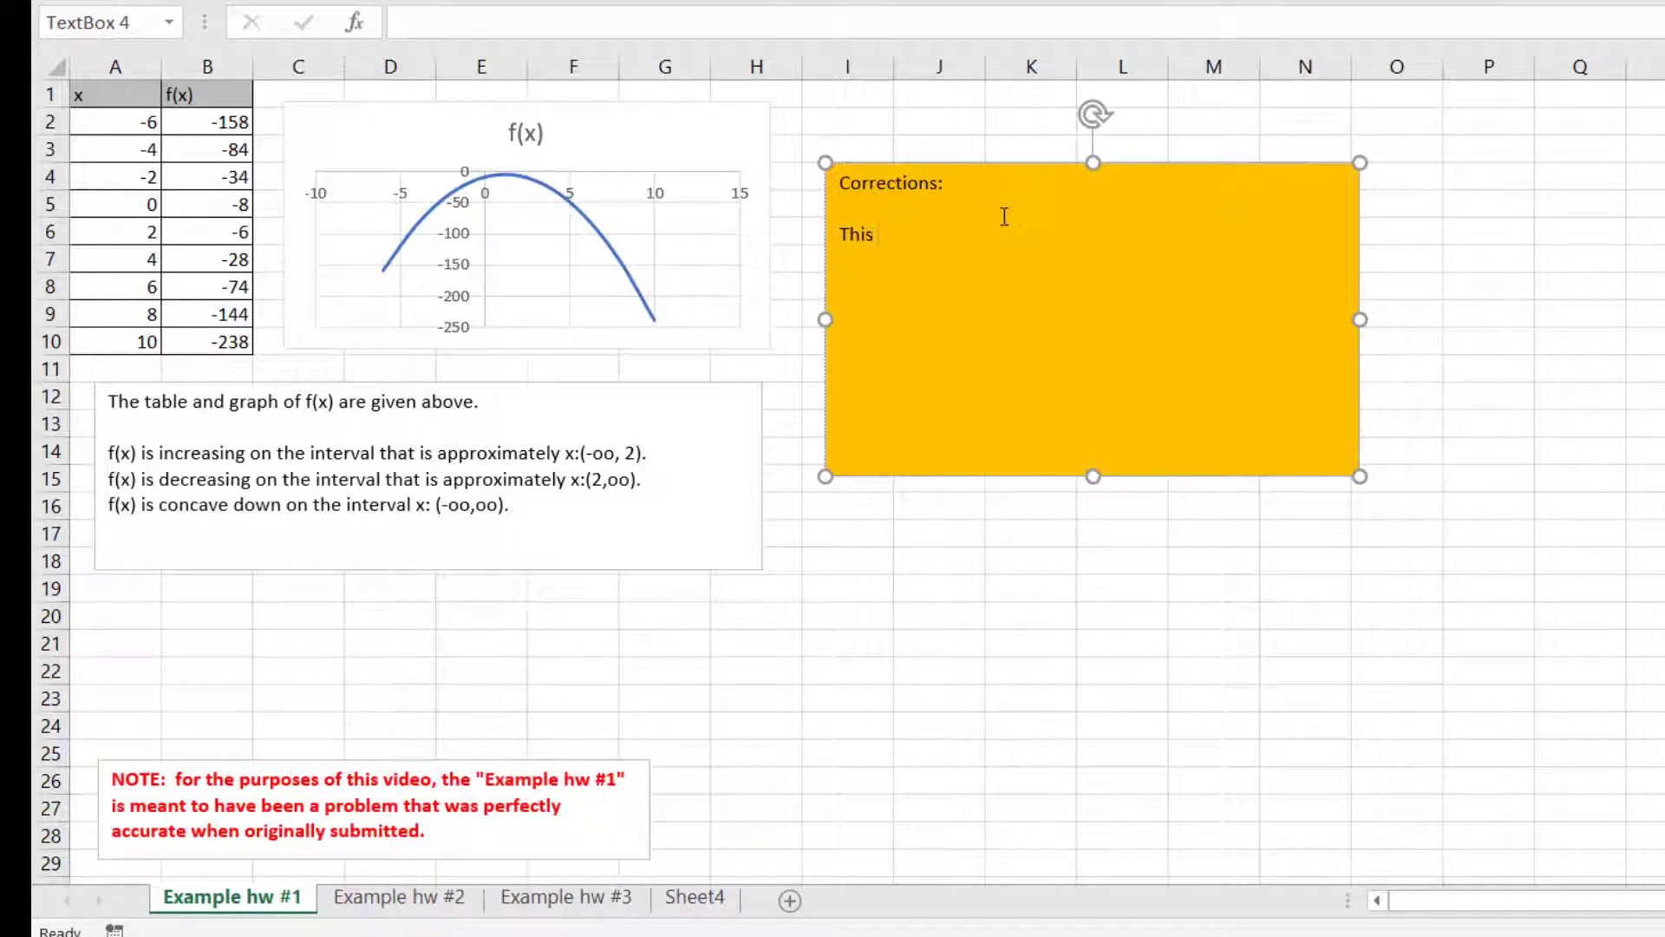
{"action": "type", "text": "problem looks accurate and"}
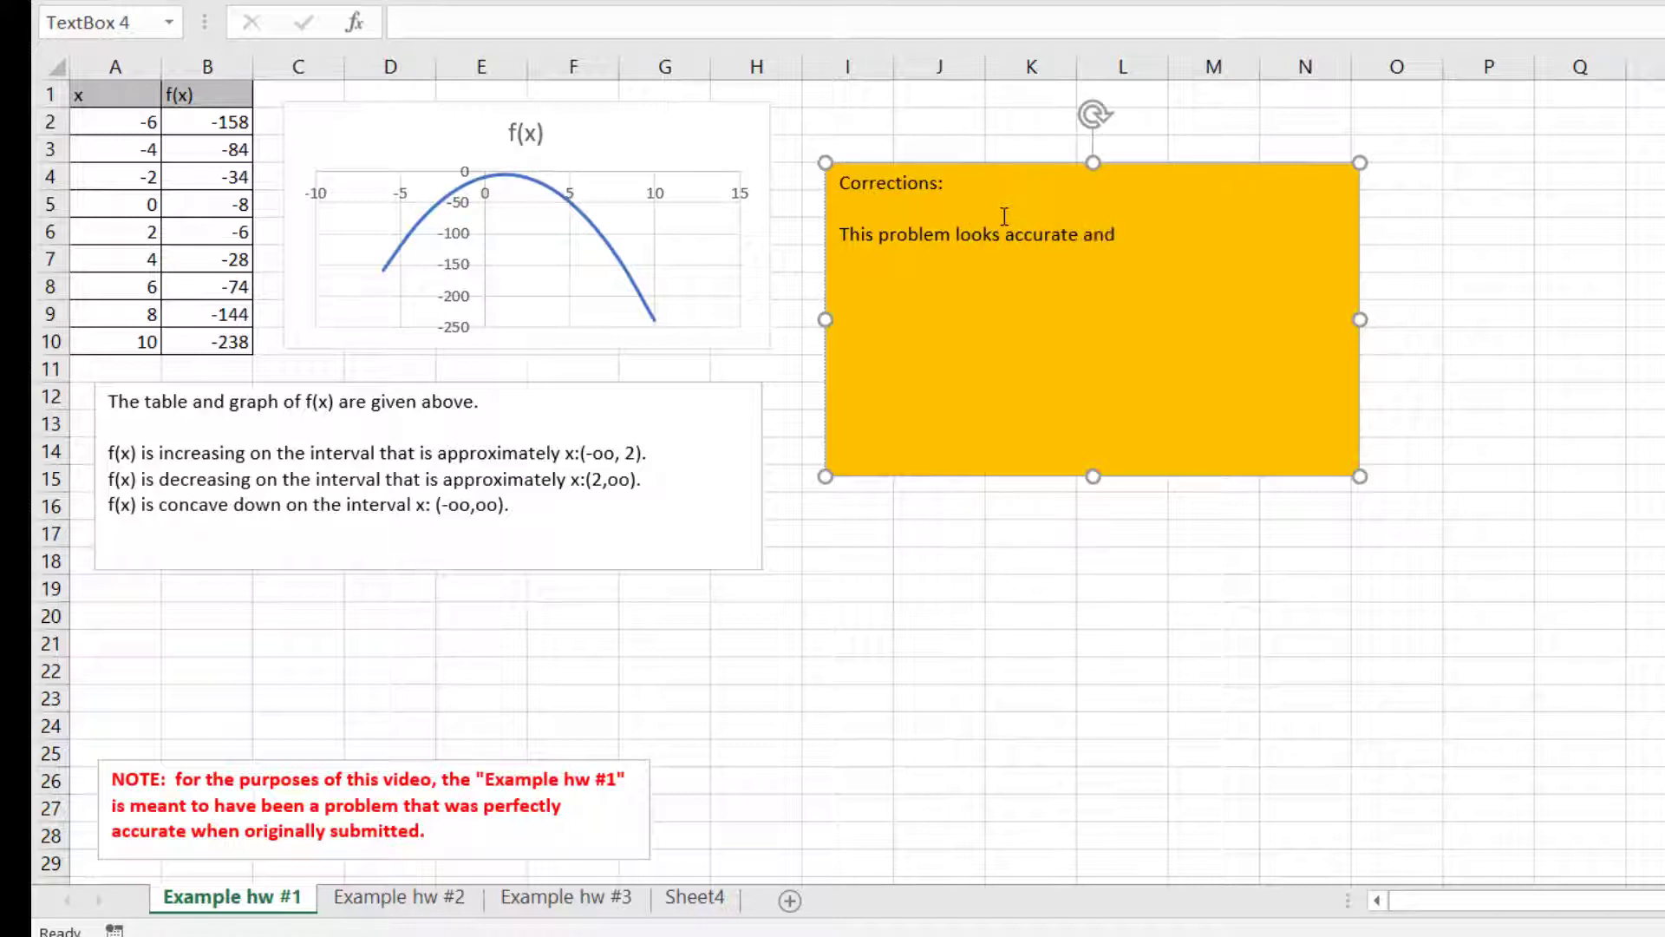
{"action": "type", "text": " complete."}
On Example hw #2, draw an orange text box beside the unfinished problem headed 'Corrections:'.
{"action": "left_click", "coordinate": [420, 910]}
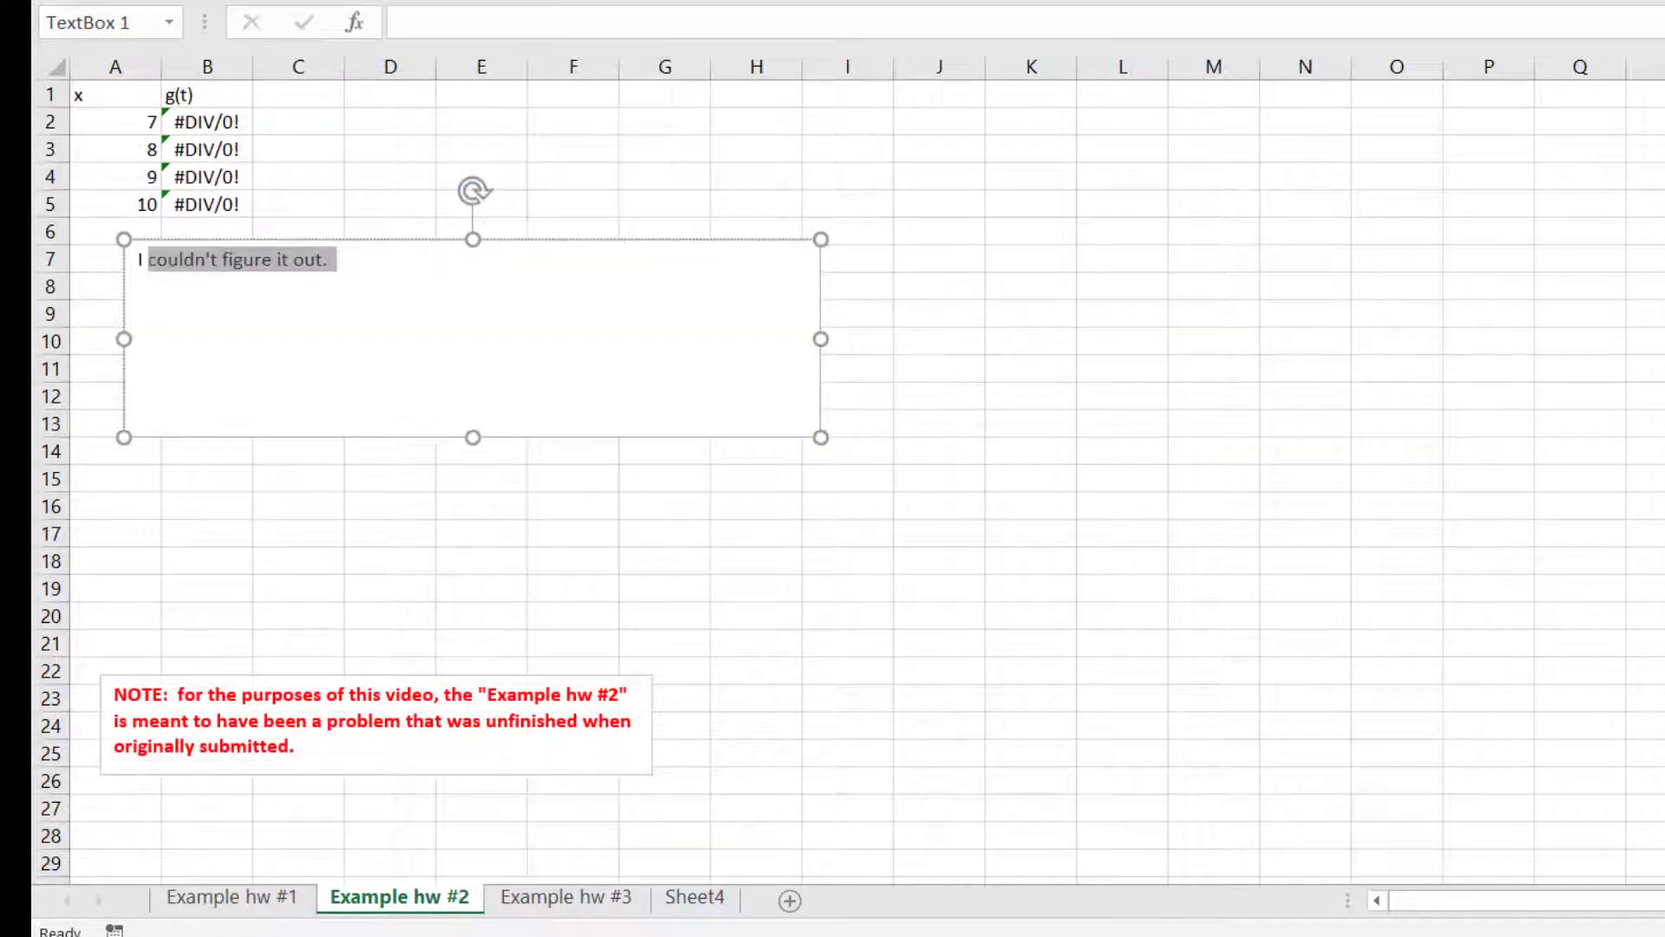
{"action": "left_click", "coordinate": [822, 154]}
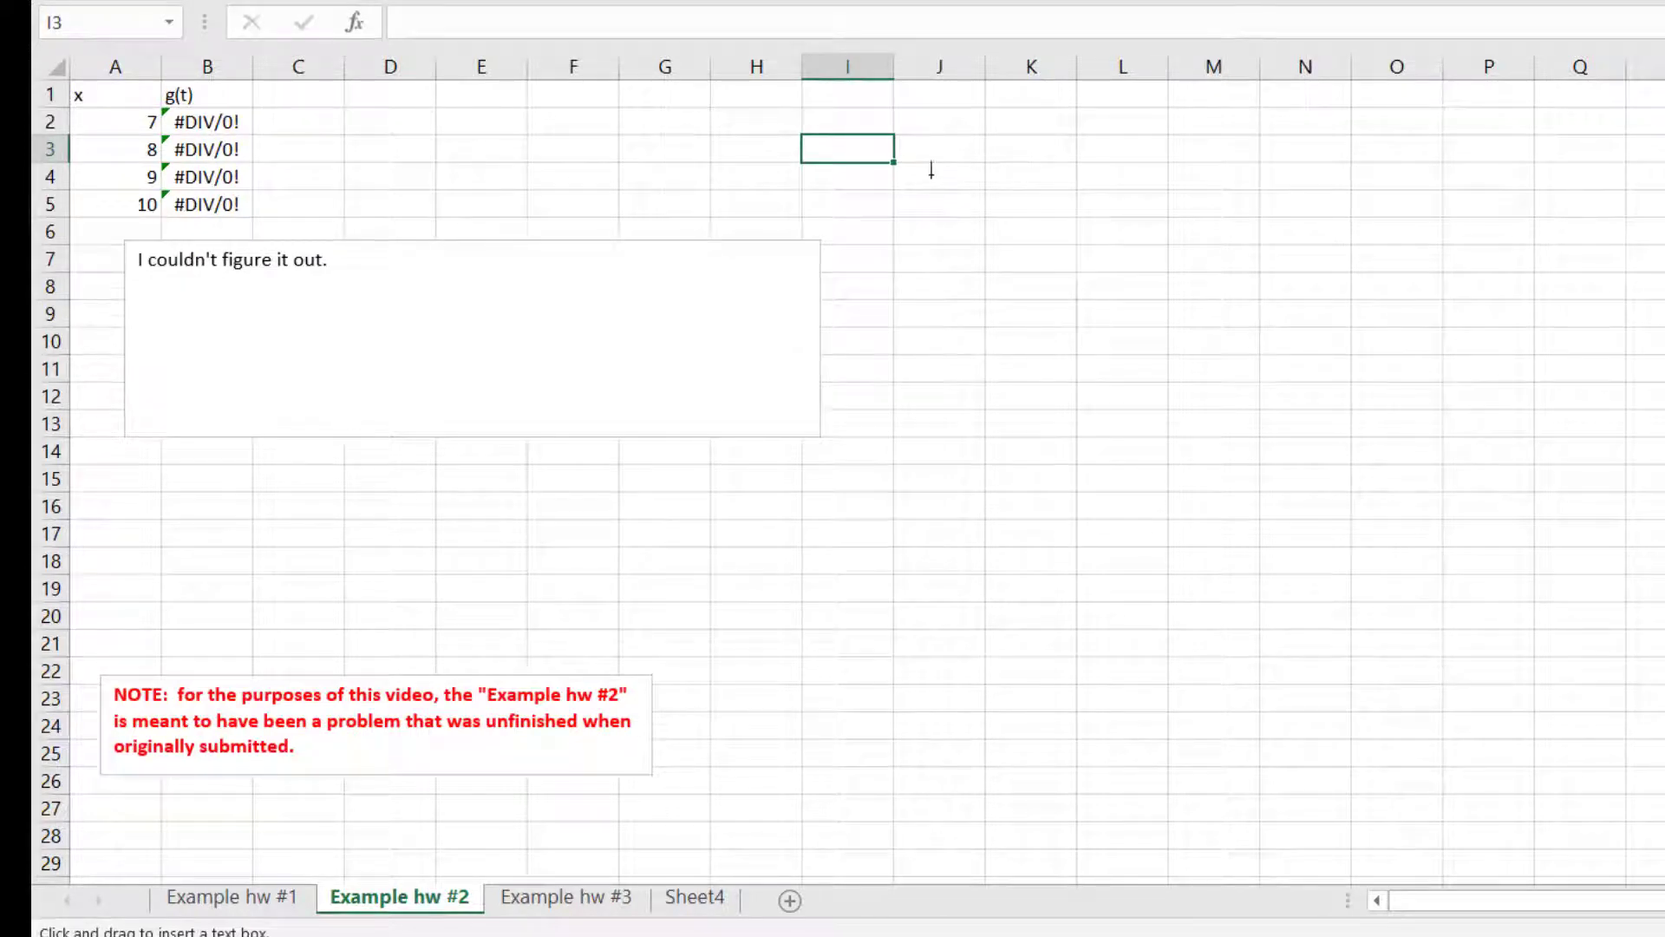
{"action": "left_click_drag", "start_coordinate": [930, 180], "coordinate": [1451, 503]}
{"action": "right_click", "coordinate": [1413, 503]}
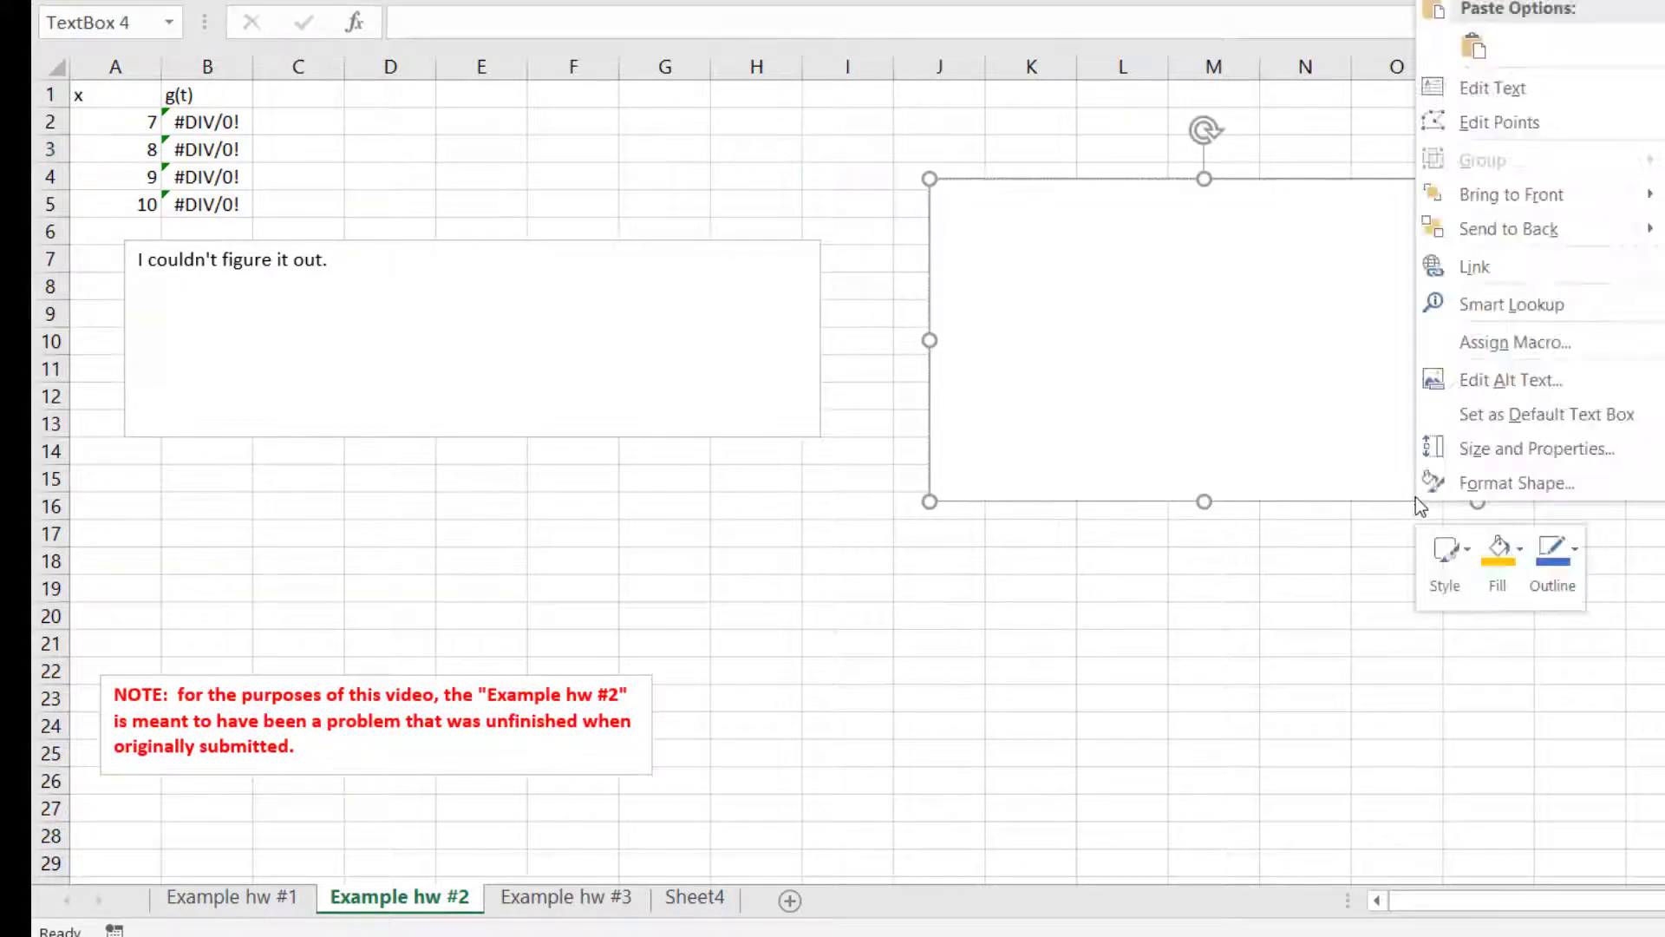
{"action": "left_click", "coordinate": [1498, 554]}
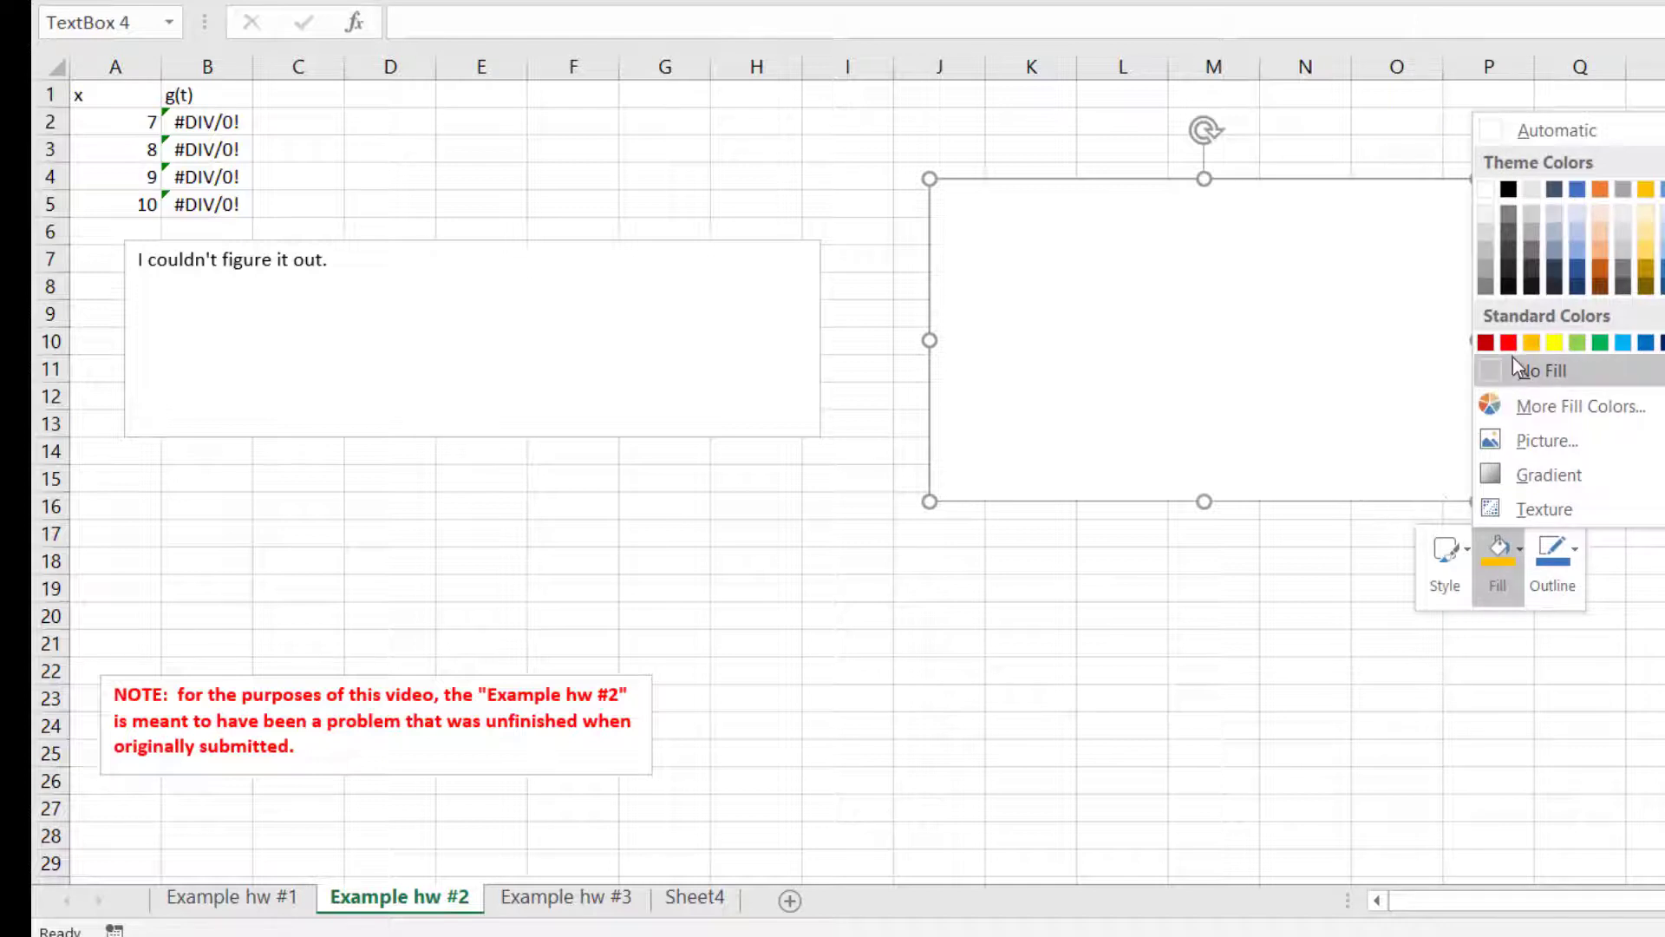
{"action": "left_click", "coordinate": [1532, 343]}
{"action": "left_click", "coordinate": [982, 227]}
{"action": "type", "text": "Cor"}
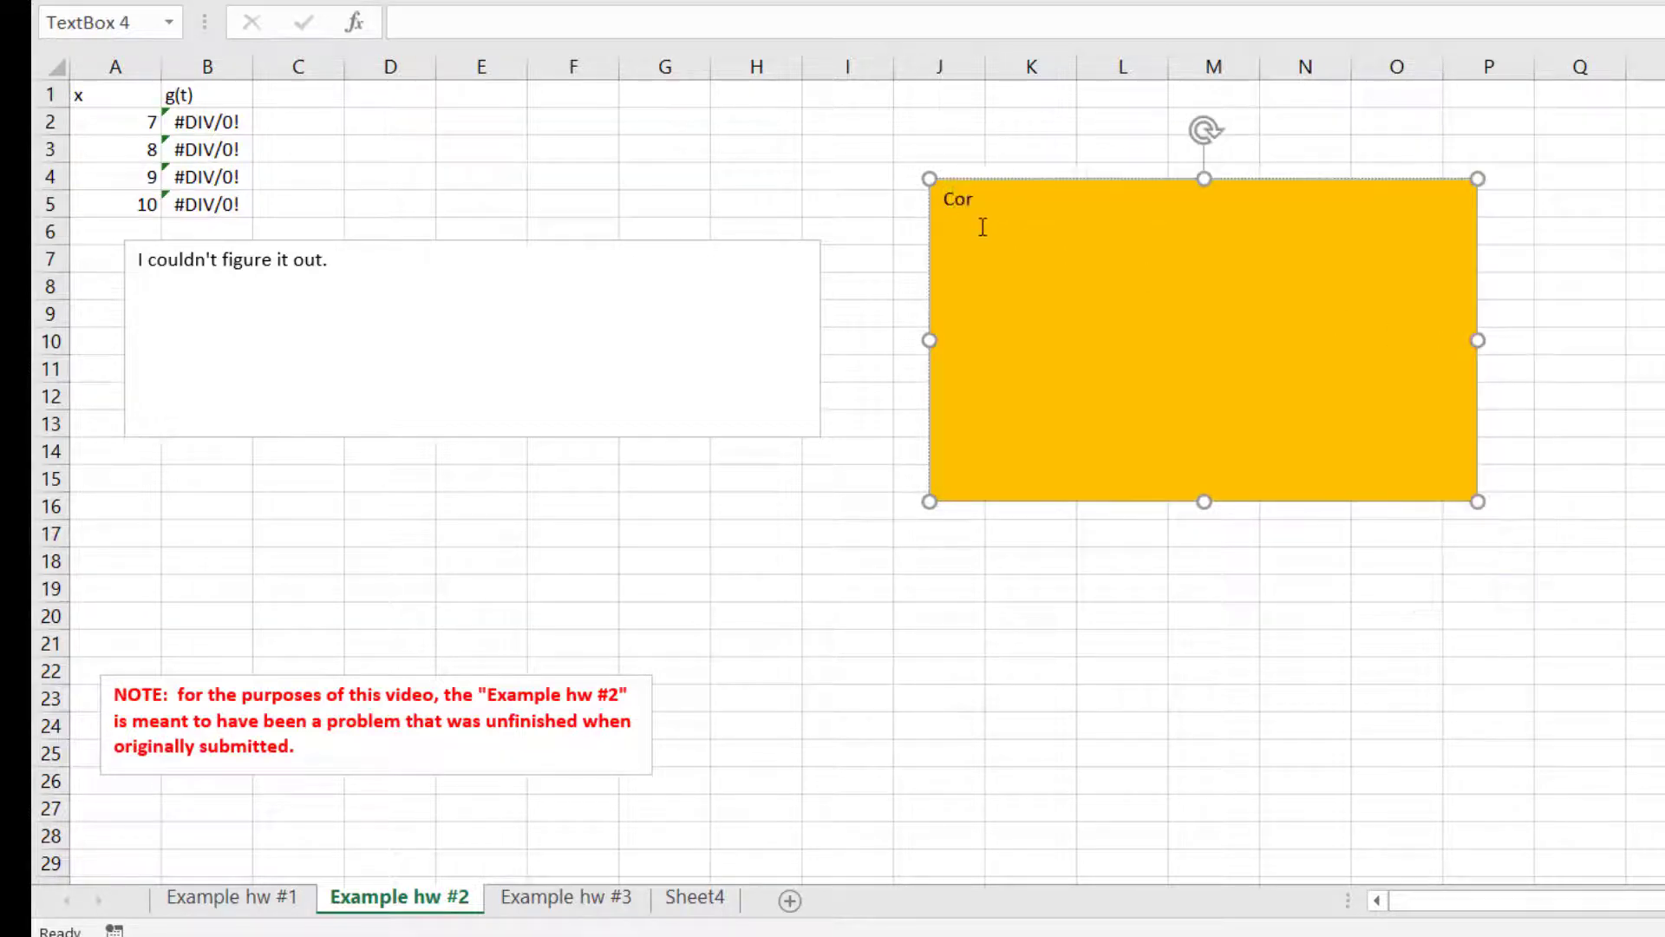
{"action": "type", "text": "rections:"}
{"action": "key", "text": "Return"}
Note running out of time, starting earlier next time, and visiting office hours if stuck again.
{"action": "type", "text": "I ran out of ti"}
{"action": "type", "text": "e, and"}
{"action": "key", "text": "Left"}
{"action": "key", "text": "Left"}
{"action": "key", "text": "Left"}
{"action": "key", "text": "Left"}
{"action": "key", "text": "Left"}
{"action": "key", "text": "Left"}
{"action": "type", "text": "m"}
{"action": "key", "text": "End"}
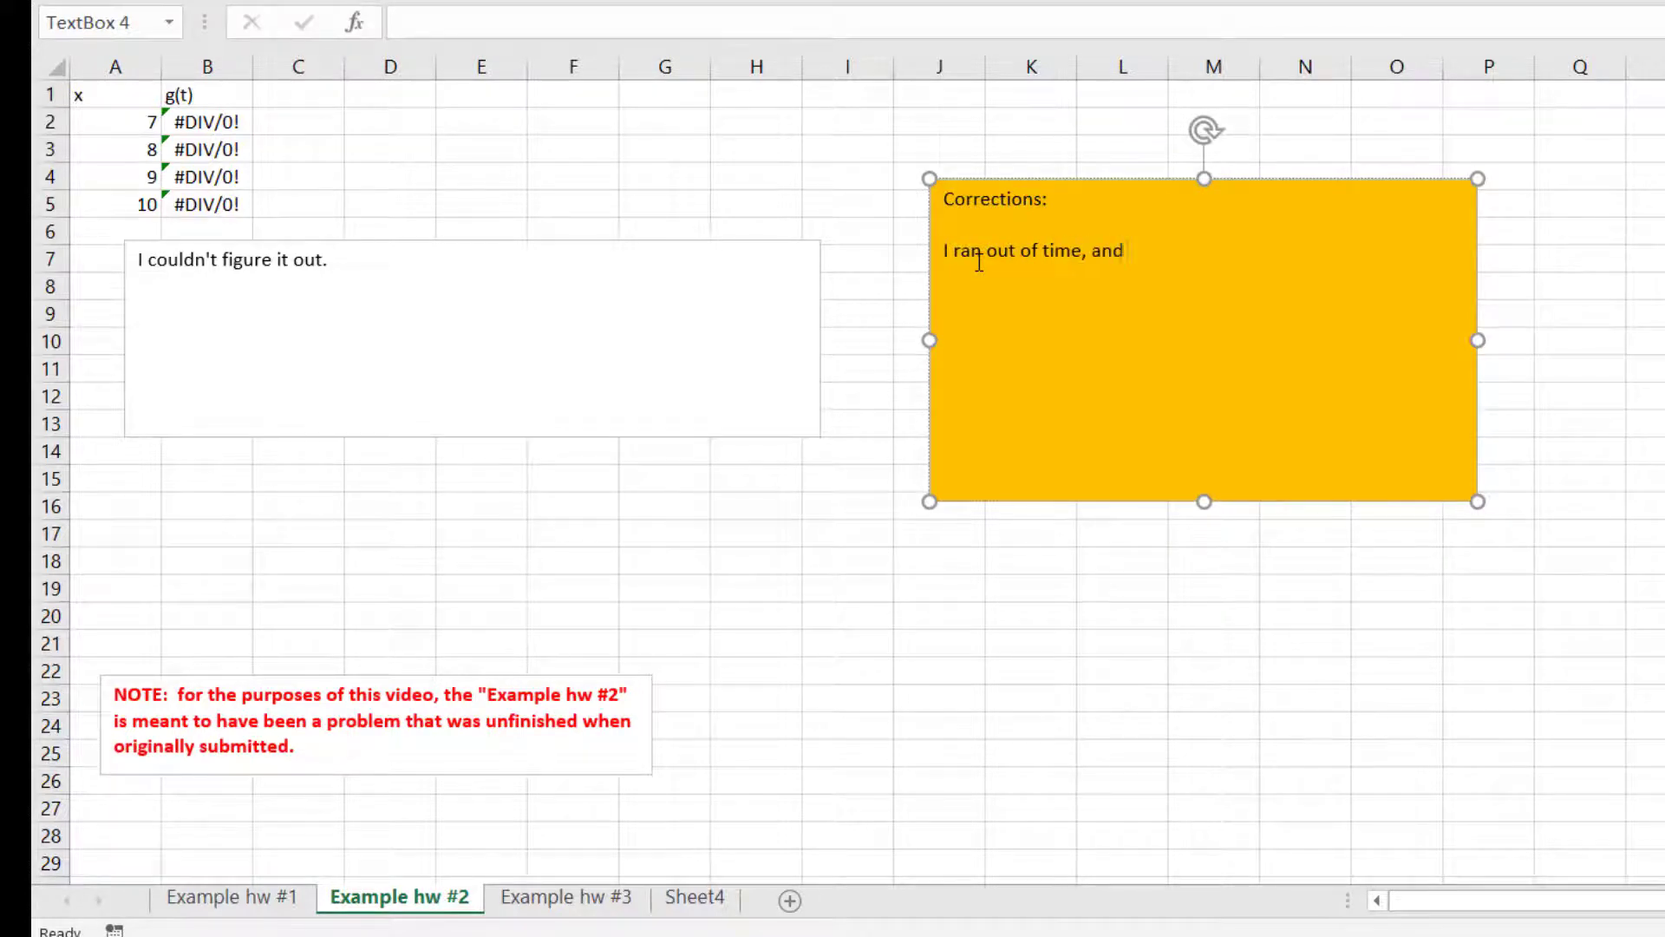
{"action": "type", "text": "I will start my assignment earlier next time."}
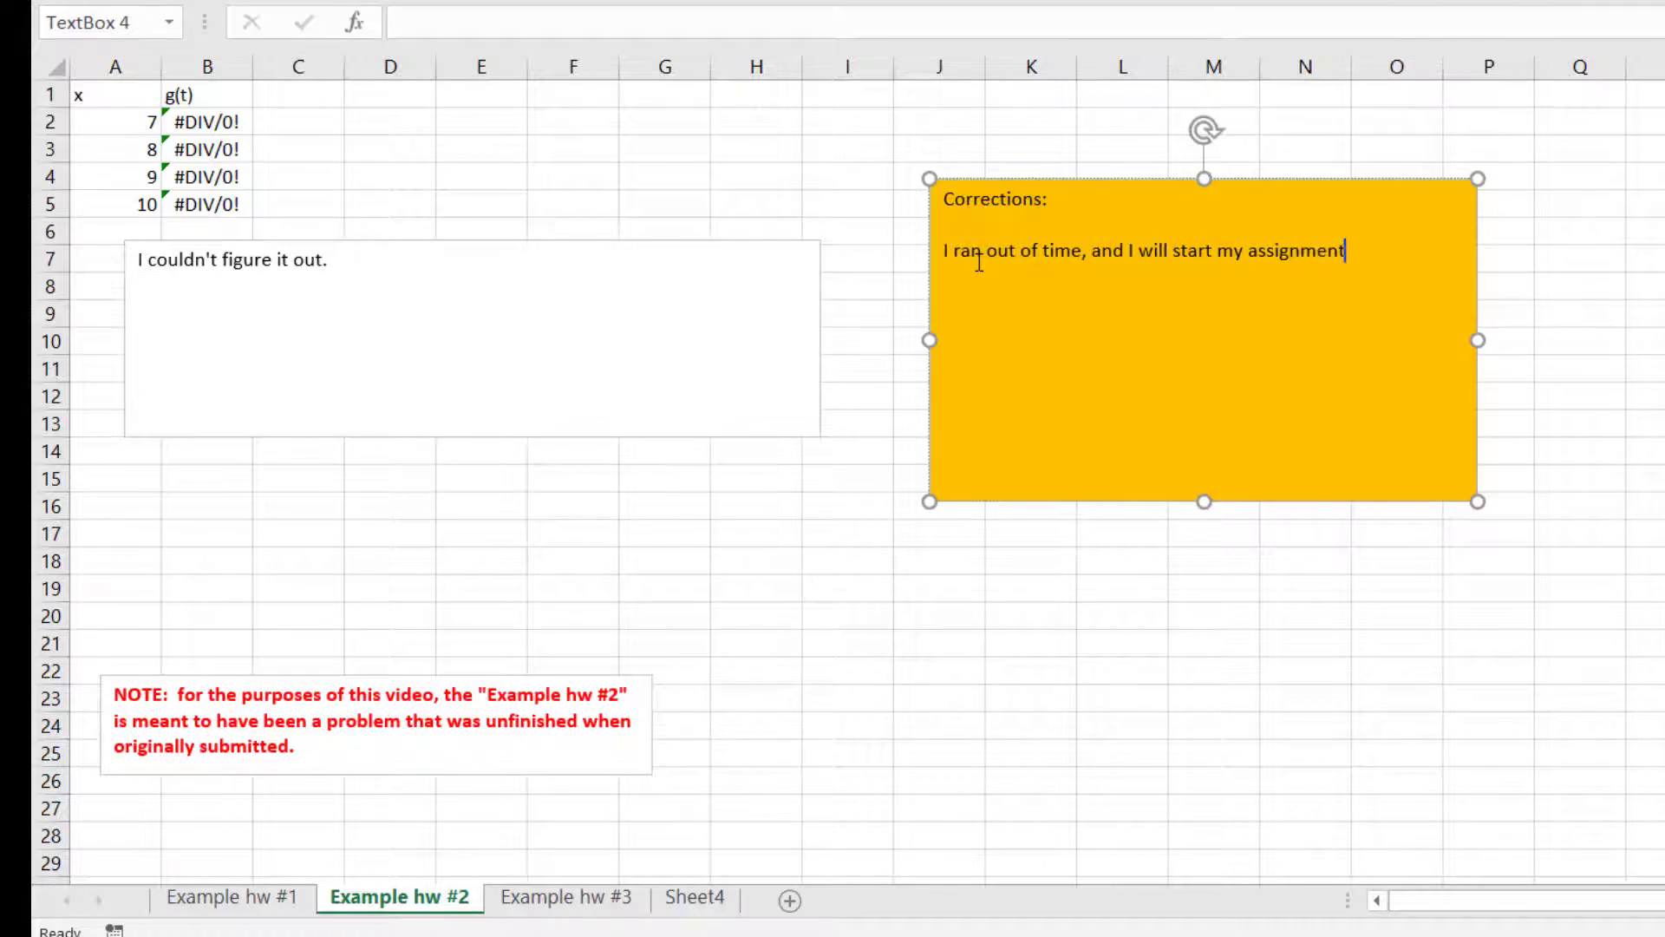
{"action": "key", "text": "Return"}
{"action": "key", "text": "Return"}
{"action": "type", "text": "I plan to visit your office hours in the future if I get stuck like this again.  I could also link in with a tutor in the math center to get help."}
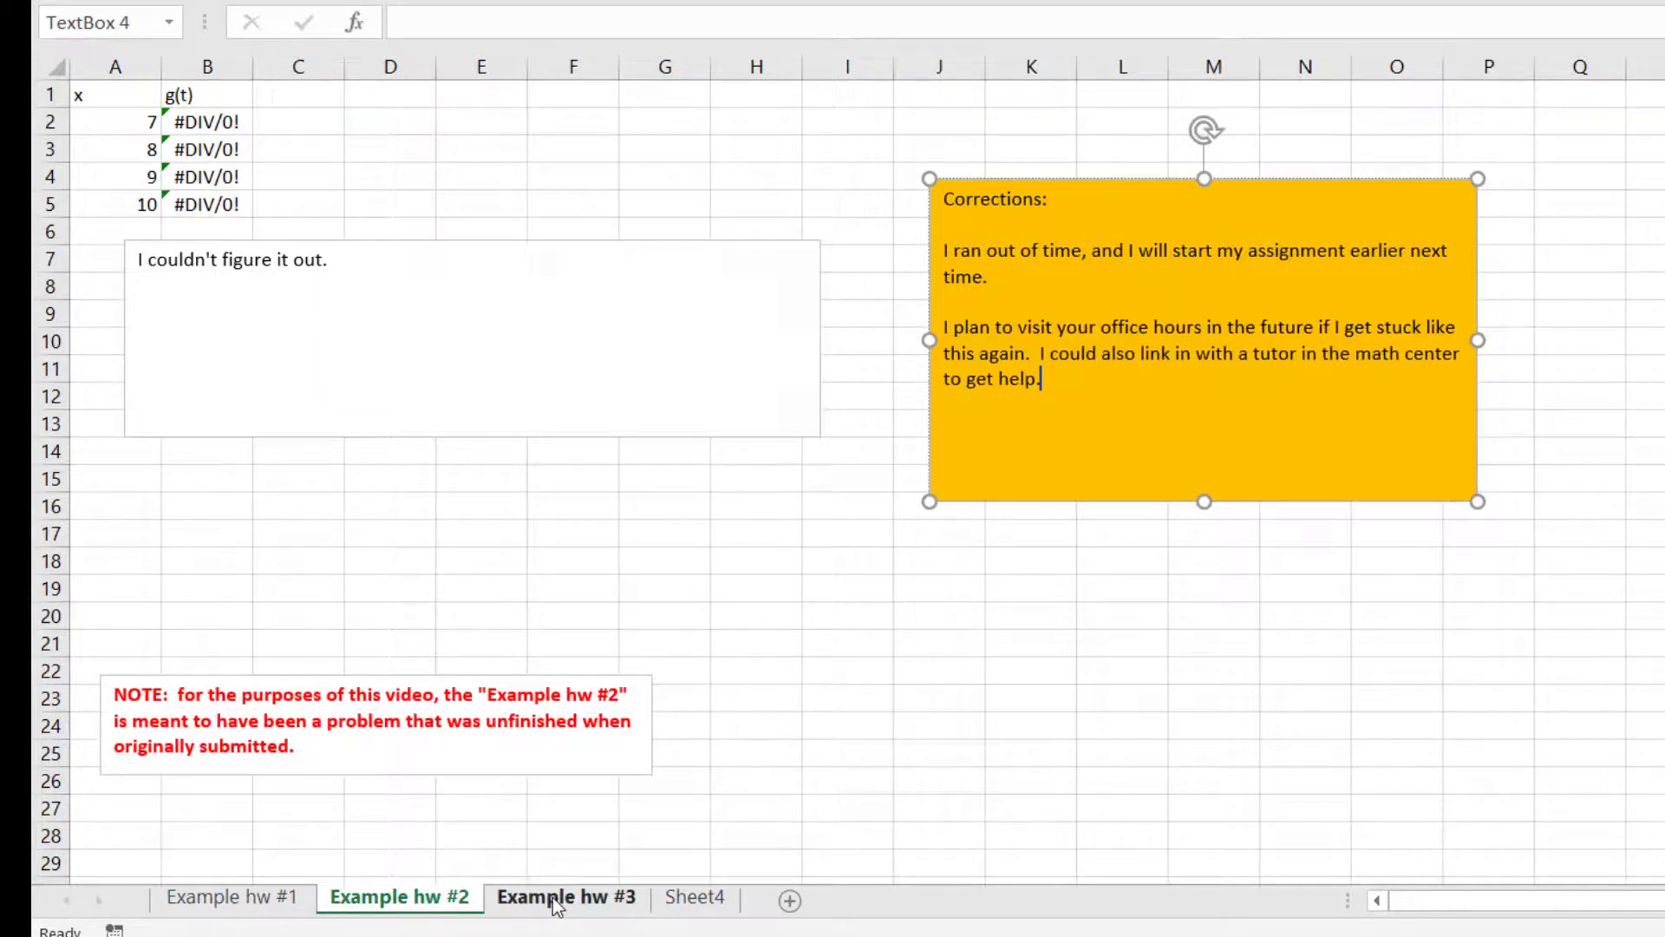
Open Example hw #3 and review its p/Q(p) table, chart and intercept answers.
{"action": "left_click", "coordinate": [555, 900]}
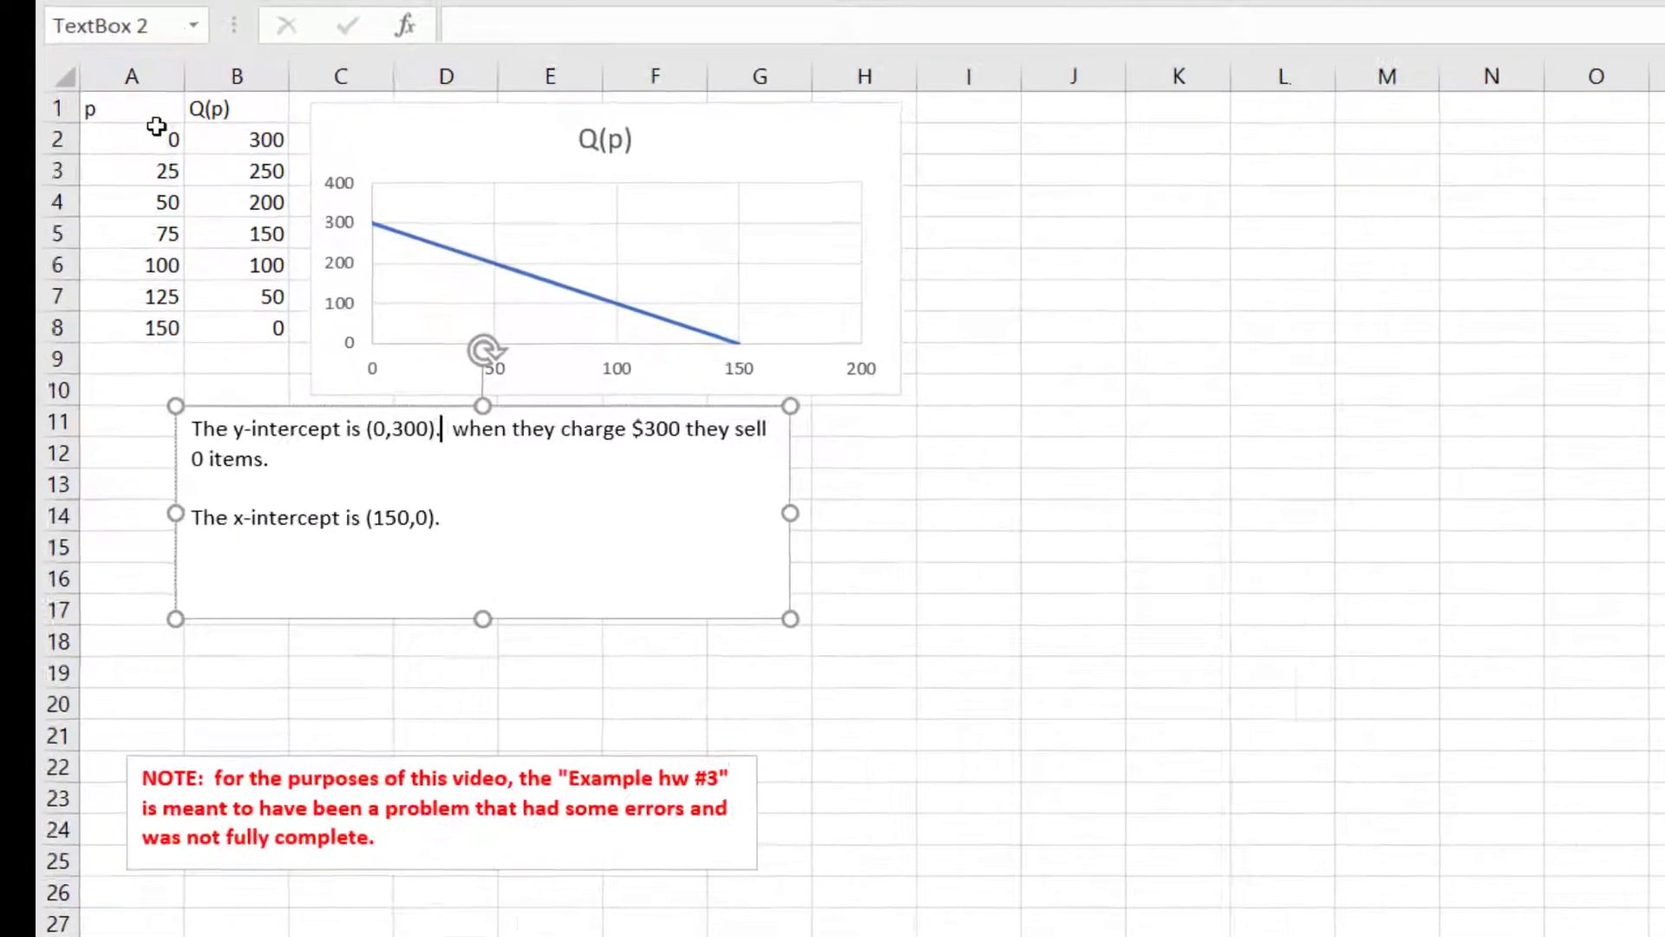
{"action": "left_click_drag", "start_coordinate": [168, 111], "coordinate": [224, 227]}
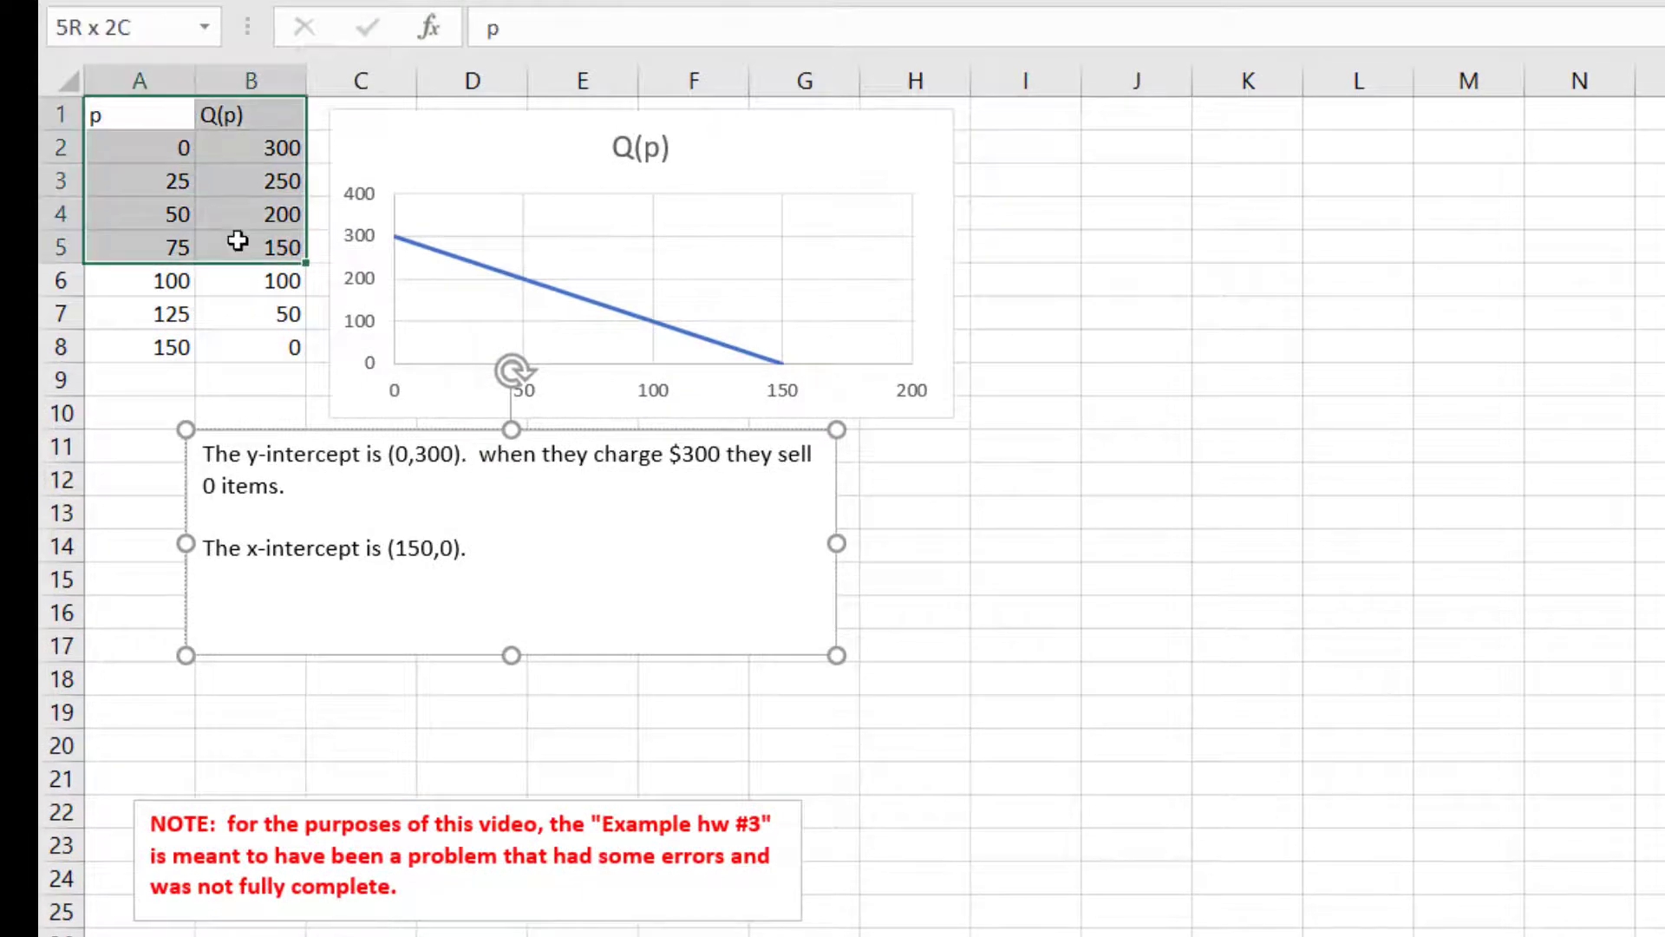
{"action": "left_click", "coordinate": [392, 145]}
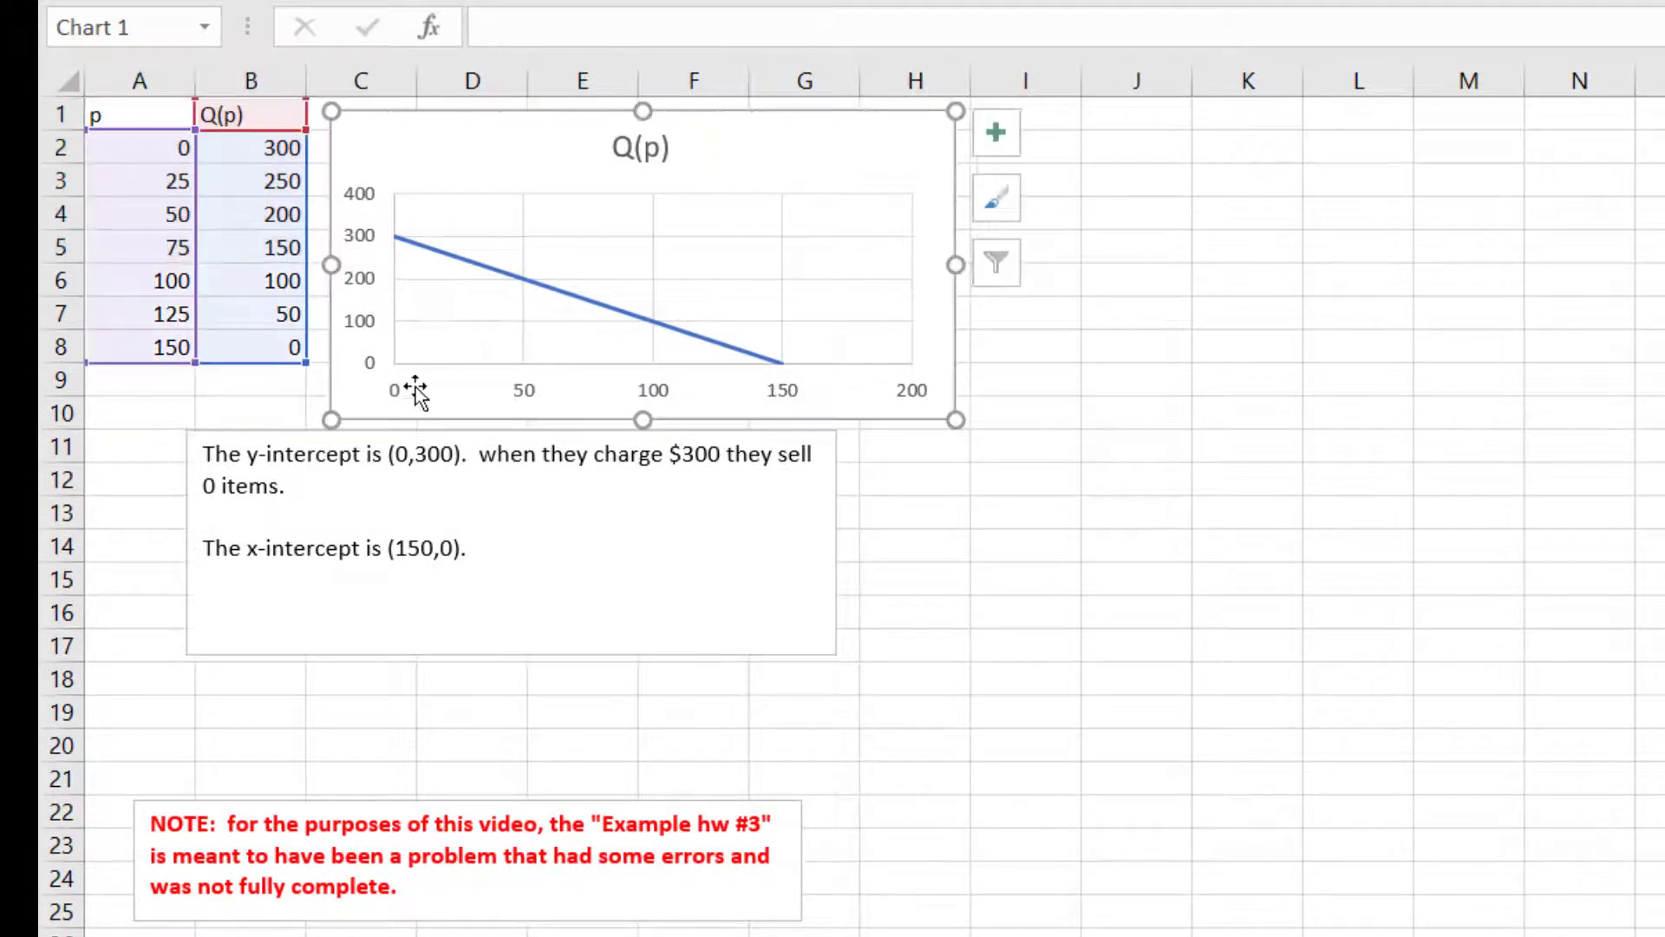
{"action": "left_click", "coordinate": [409, 488]}
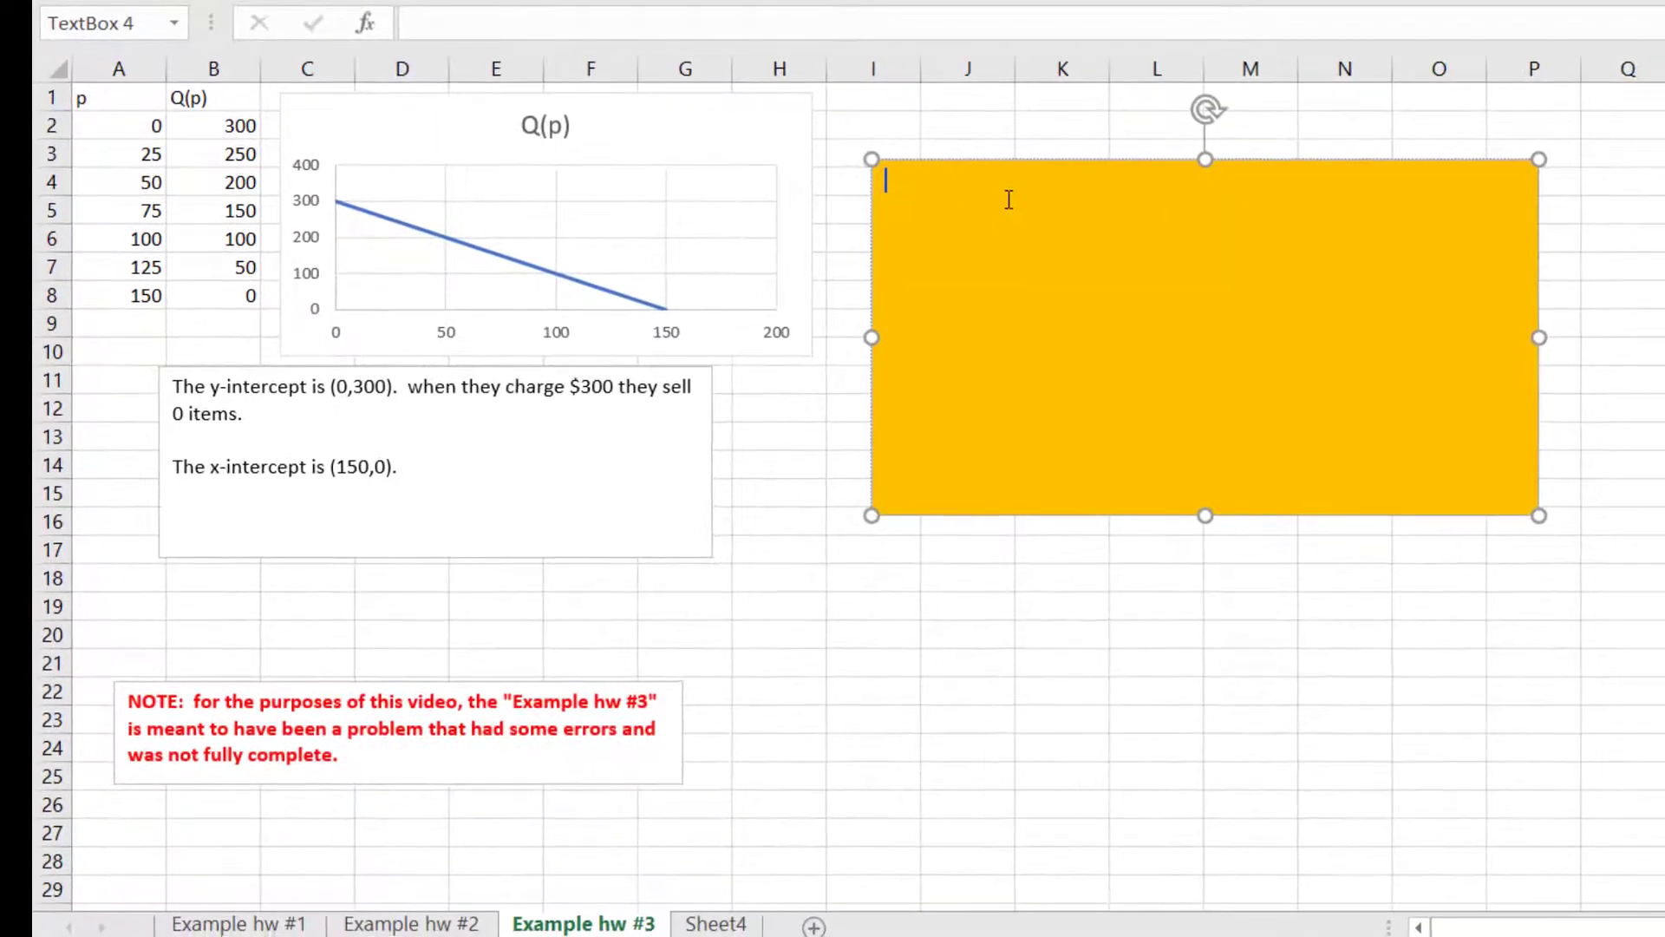
Type 'Corrections:' and note the missing context labels: p is price per item, Q items sold.
{"action": "type", "text": "Co"}
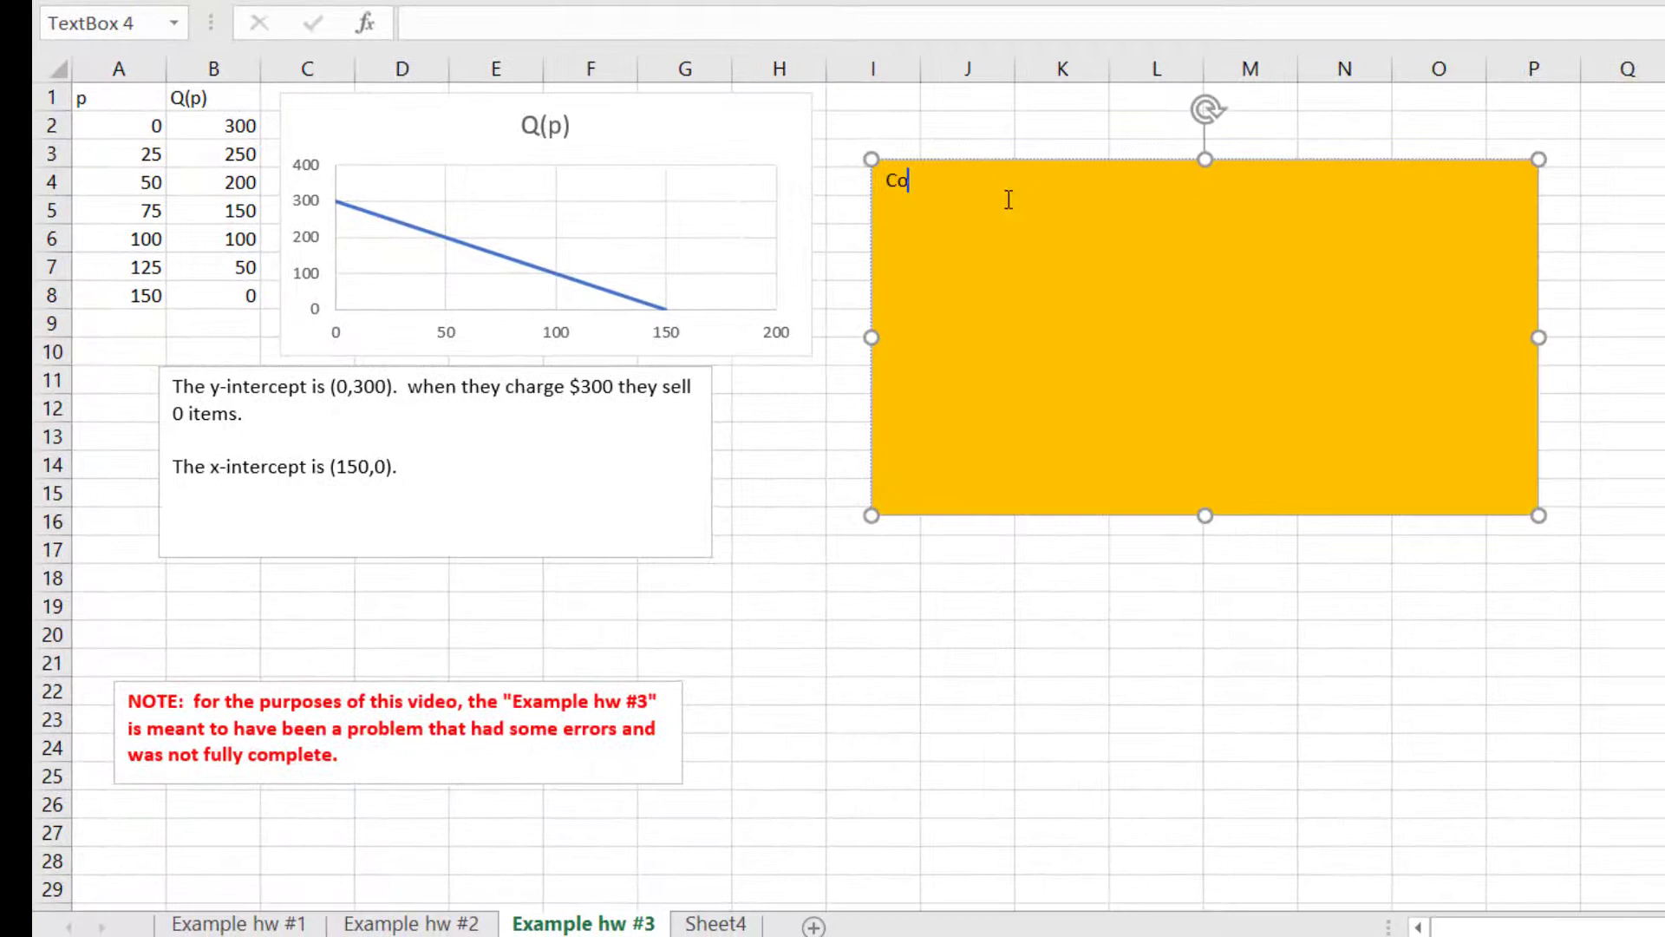
{"action": "type", "text": "rrections:"}
{"action": "key", "text": "Return"}
{"action": "type", "text": "I didn't h"}
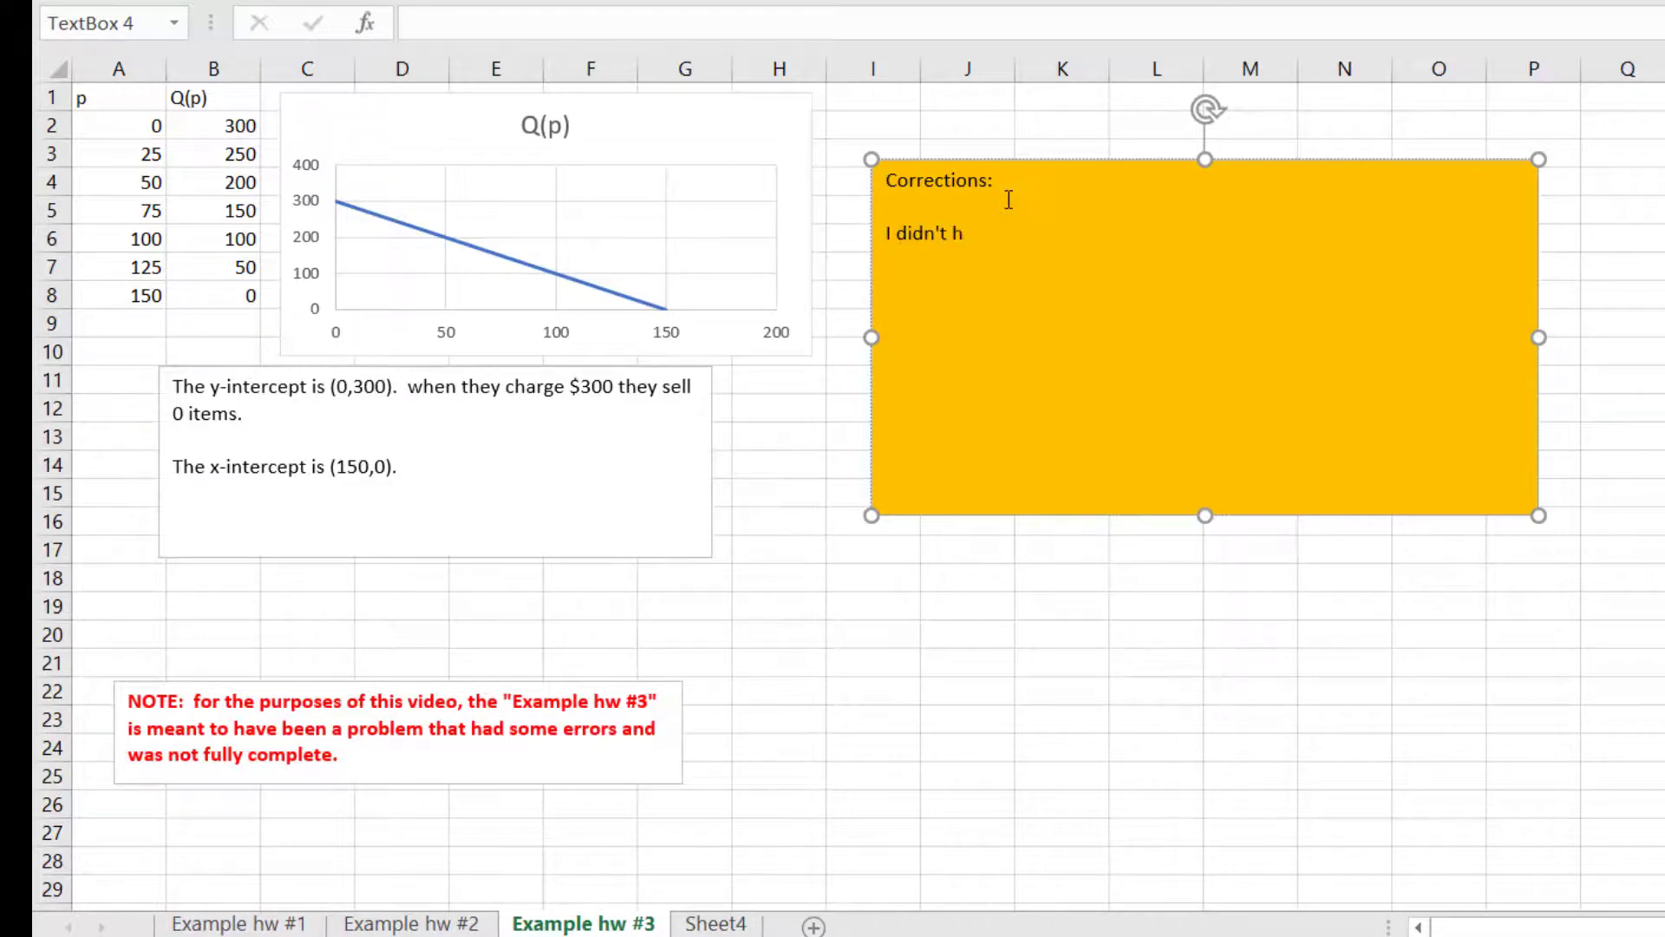
{"action": "type", "text": "ave labels in context on the ta"}
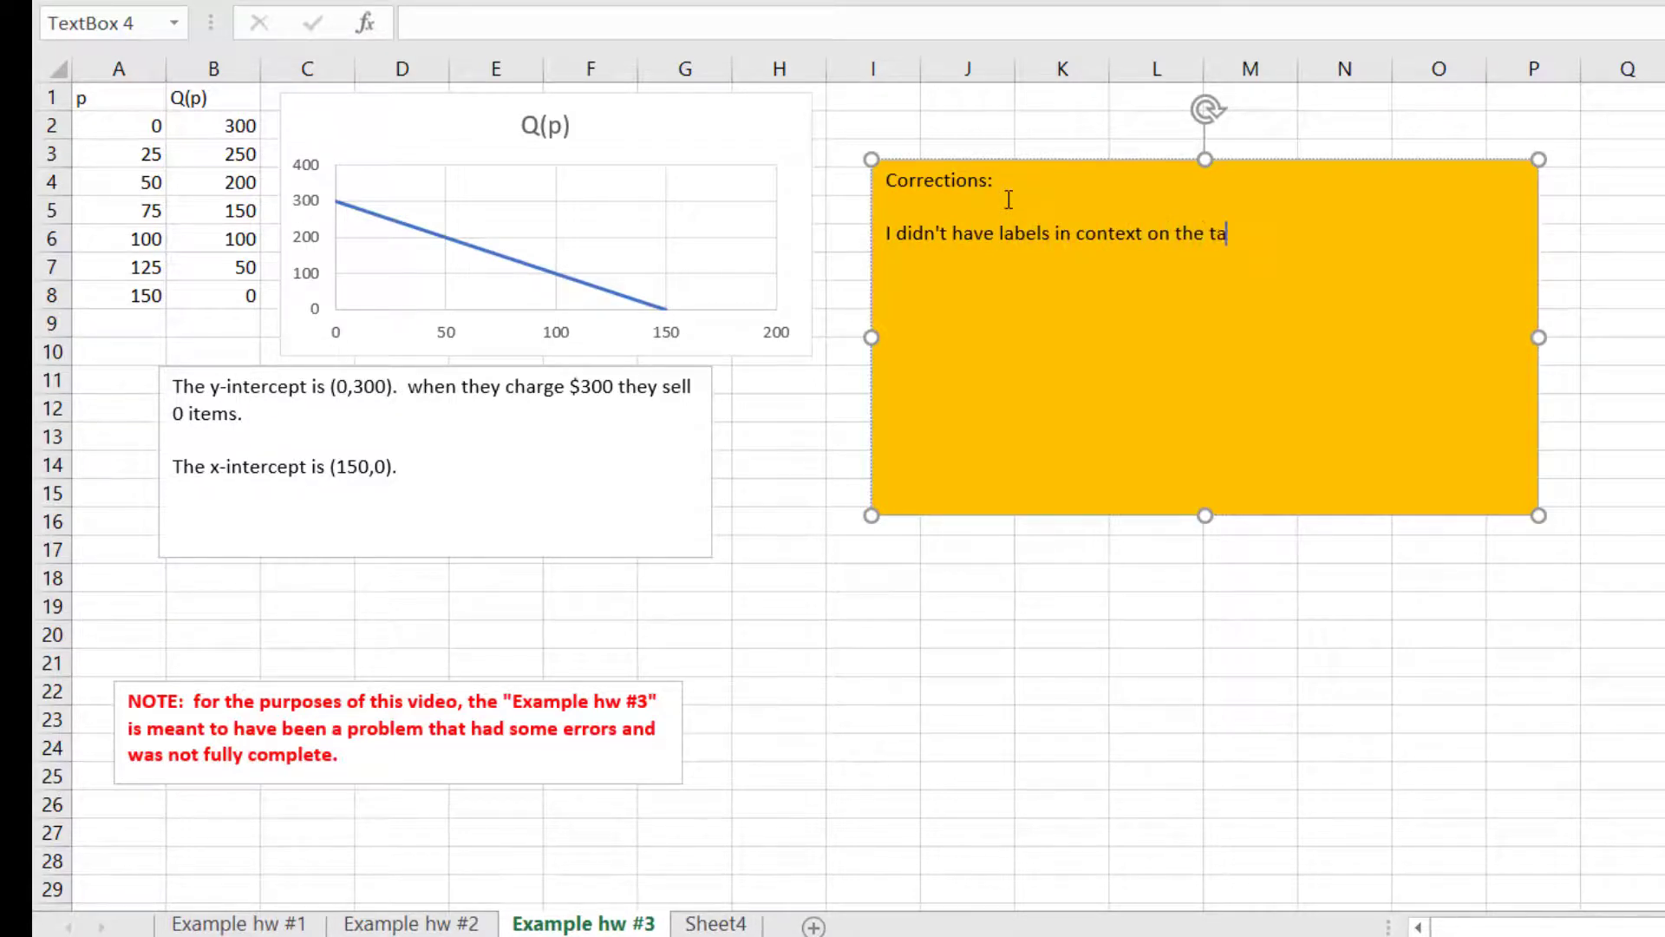
{"action": "type", "text": "ble or the graph.  p i"}
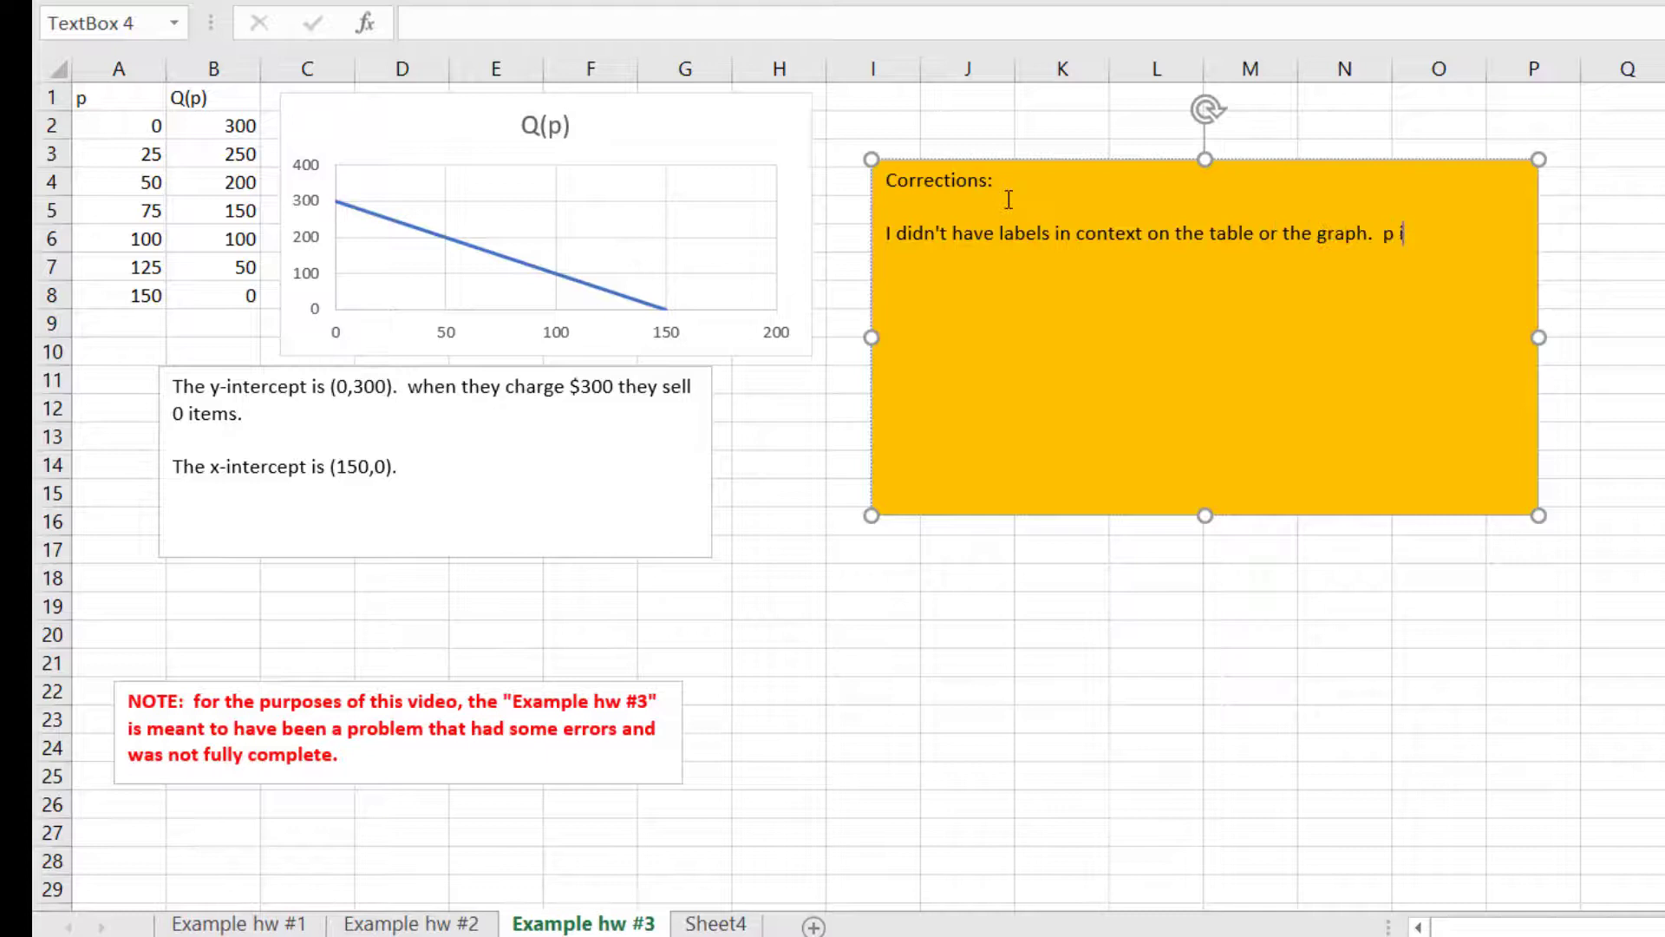
{"action": "type", "text": "s price per item which should"}
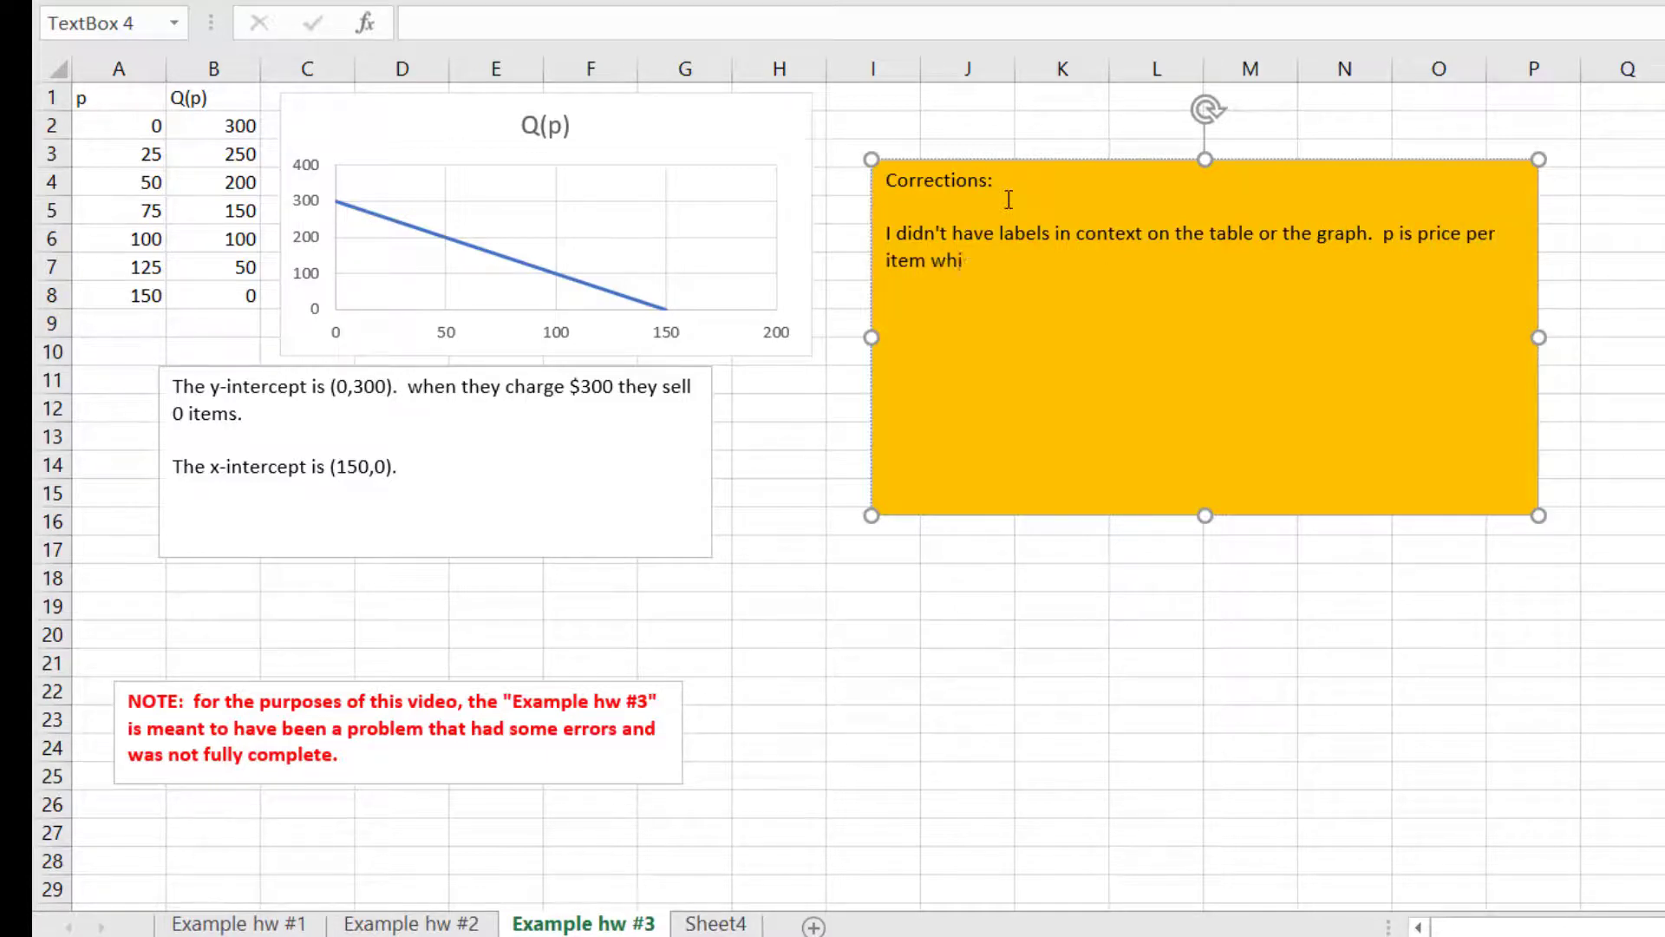
{"action": "type", "text": " b"}
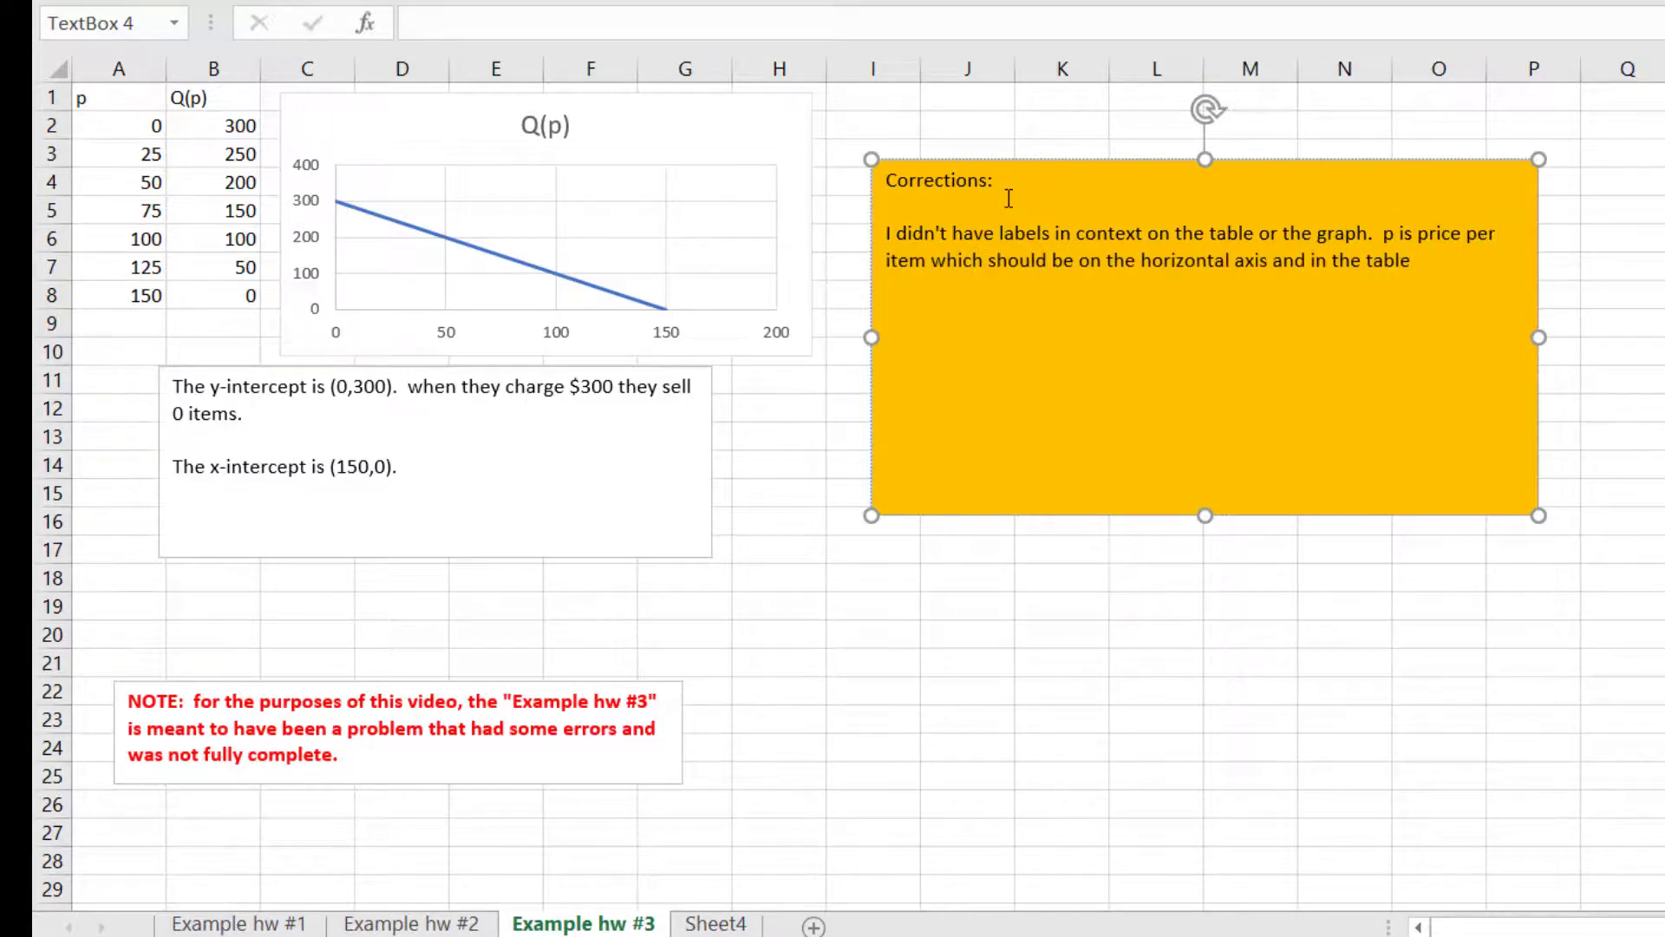
{"action": "type", "text": ".  Q is the number of items sold and should be on the vertical axis and also the table."}
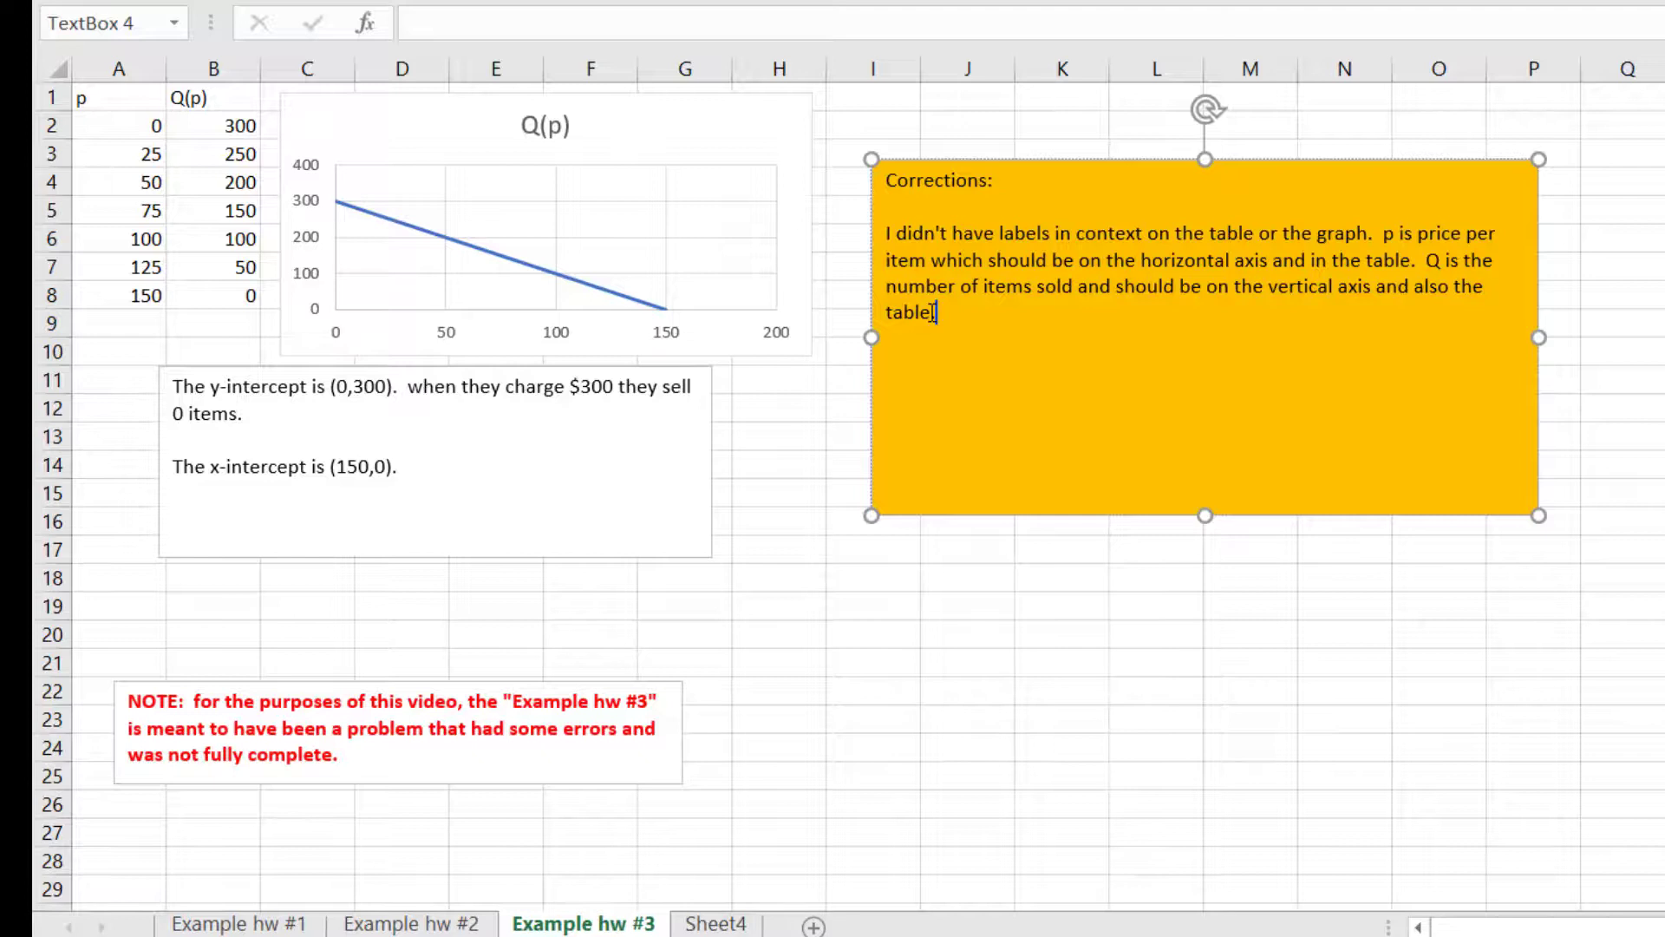
{"action": "type", "text": "."}
Add a correction that the y-intercept sentence is wrong: 0 is the price, 300 the number sold.
{"action": "left_click_drag", "start_coordinate": [460, 409], "coordinate": [422, 388]}
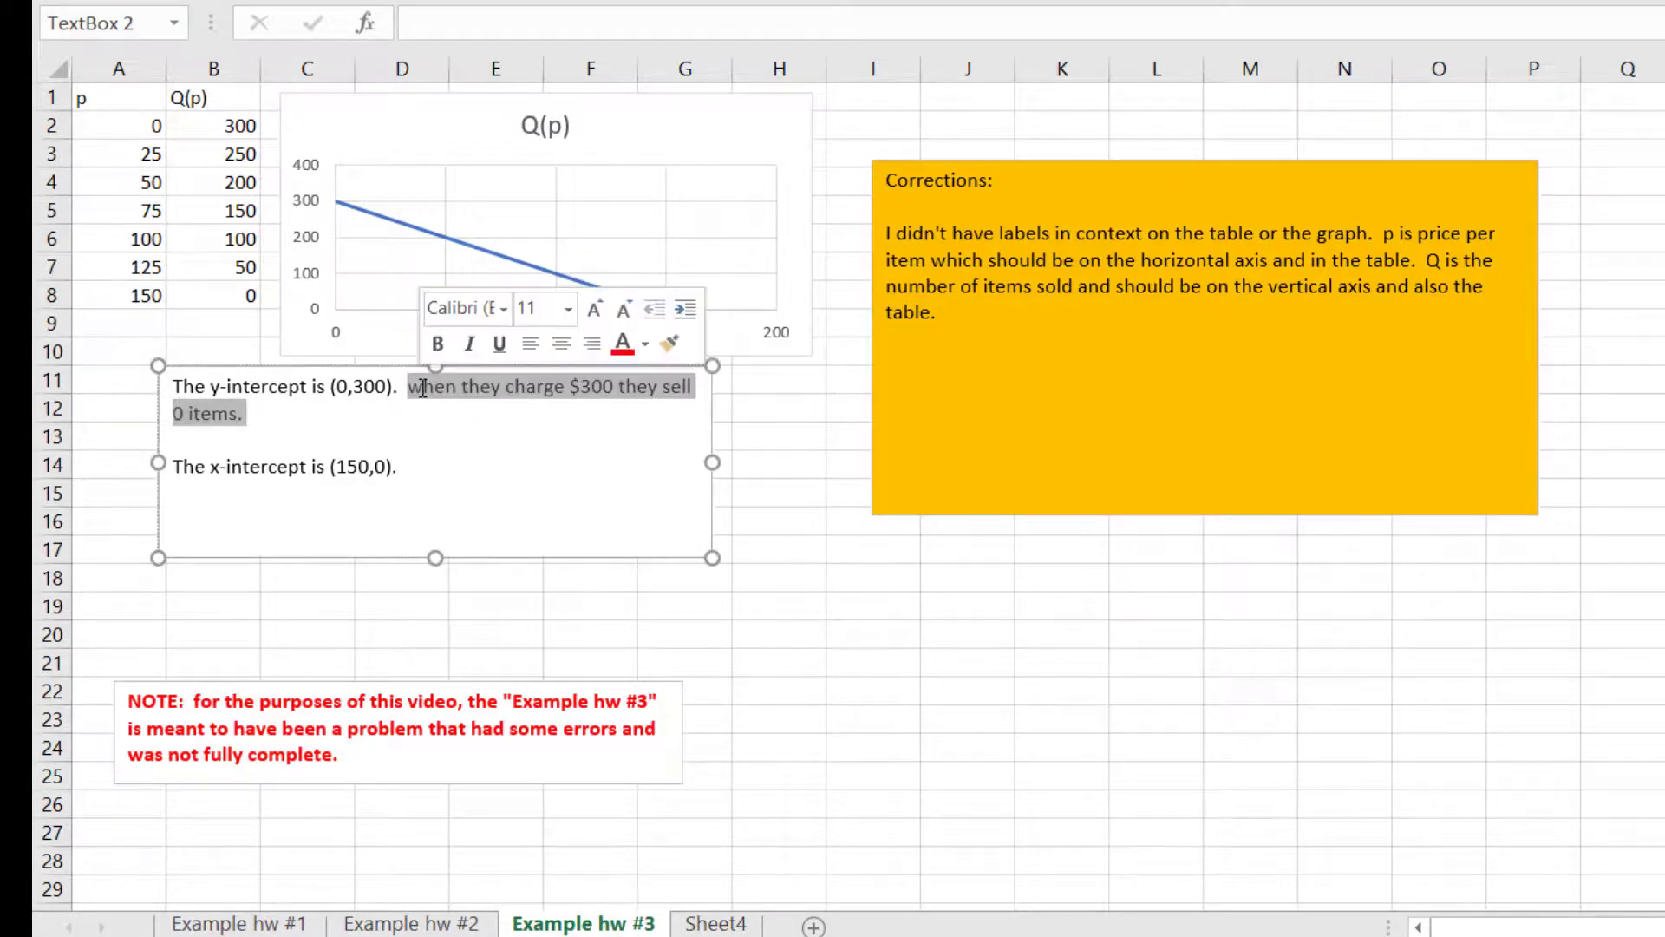
{"action": "left_click", "coordinate": [946, 371]}
{"action": "type", "text": "The"}
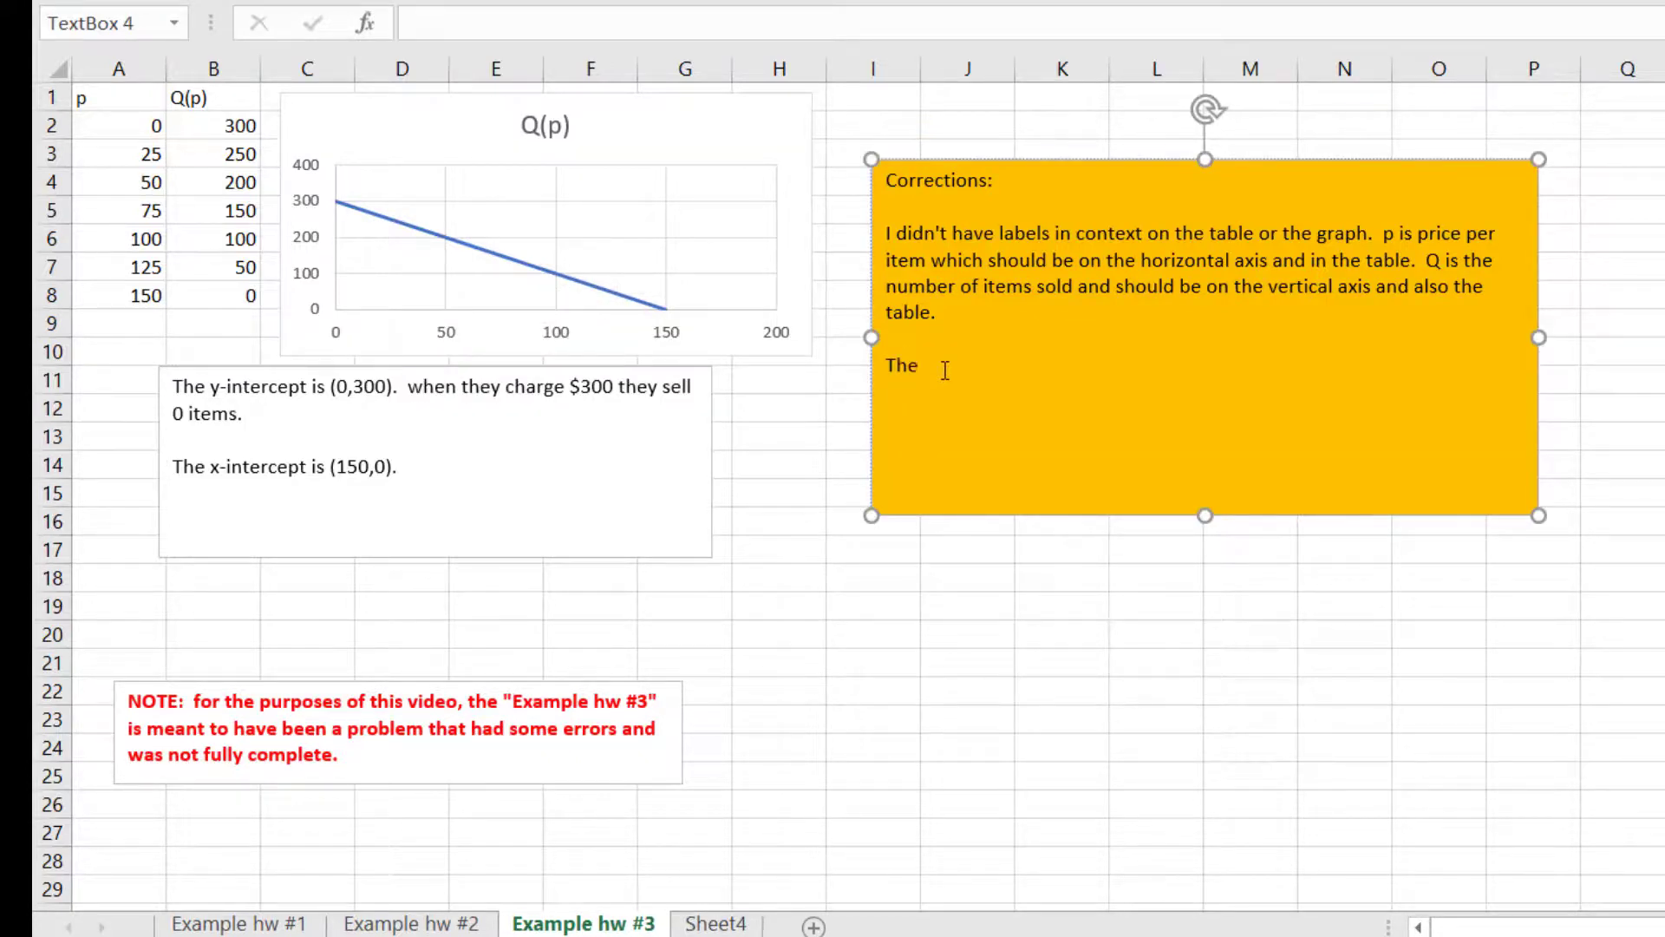
{"action": "type", "text": " y-intercept contextual sen"}
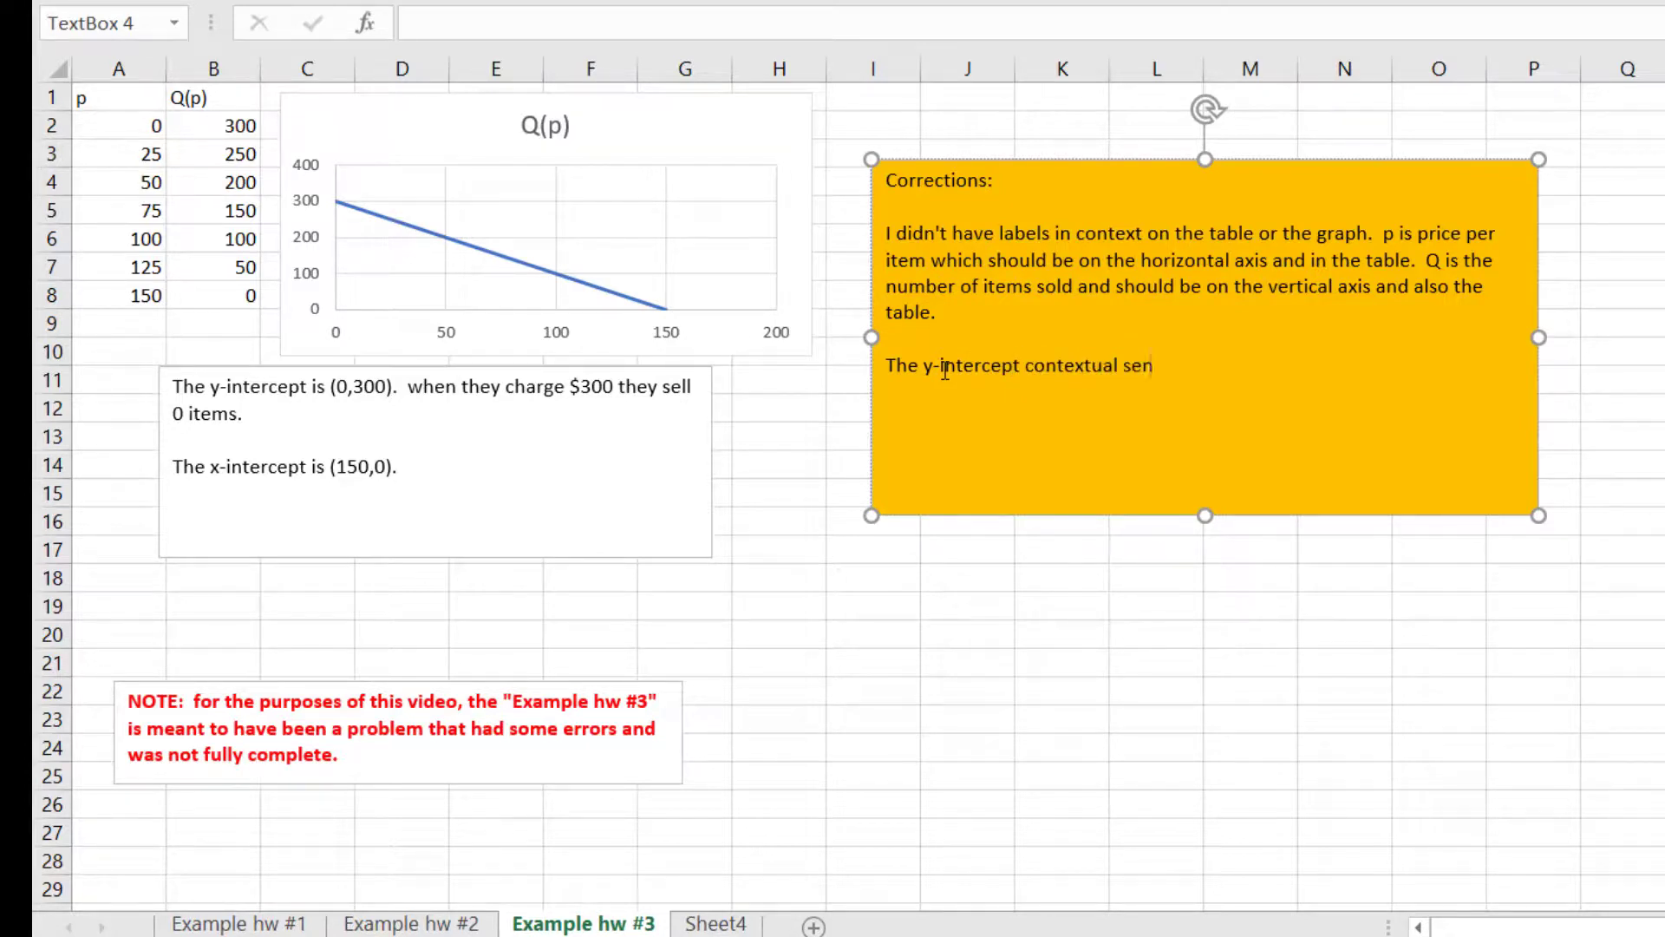
{"action": "type", "text": "tence is wrong.  0 is the price"}
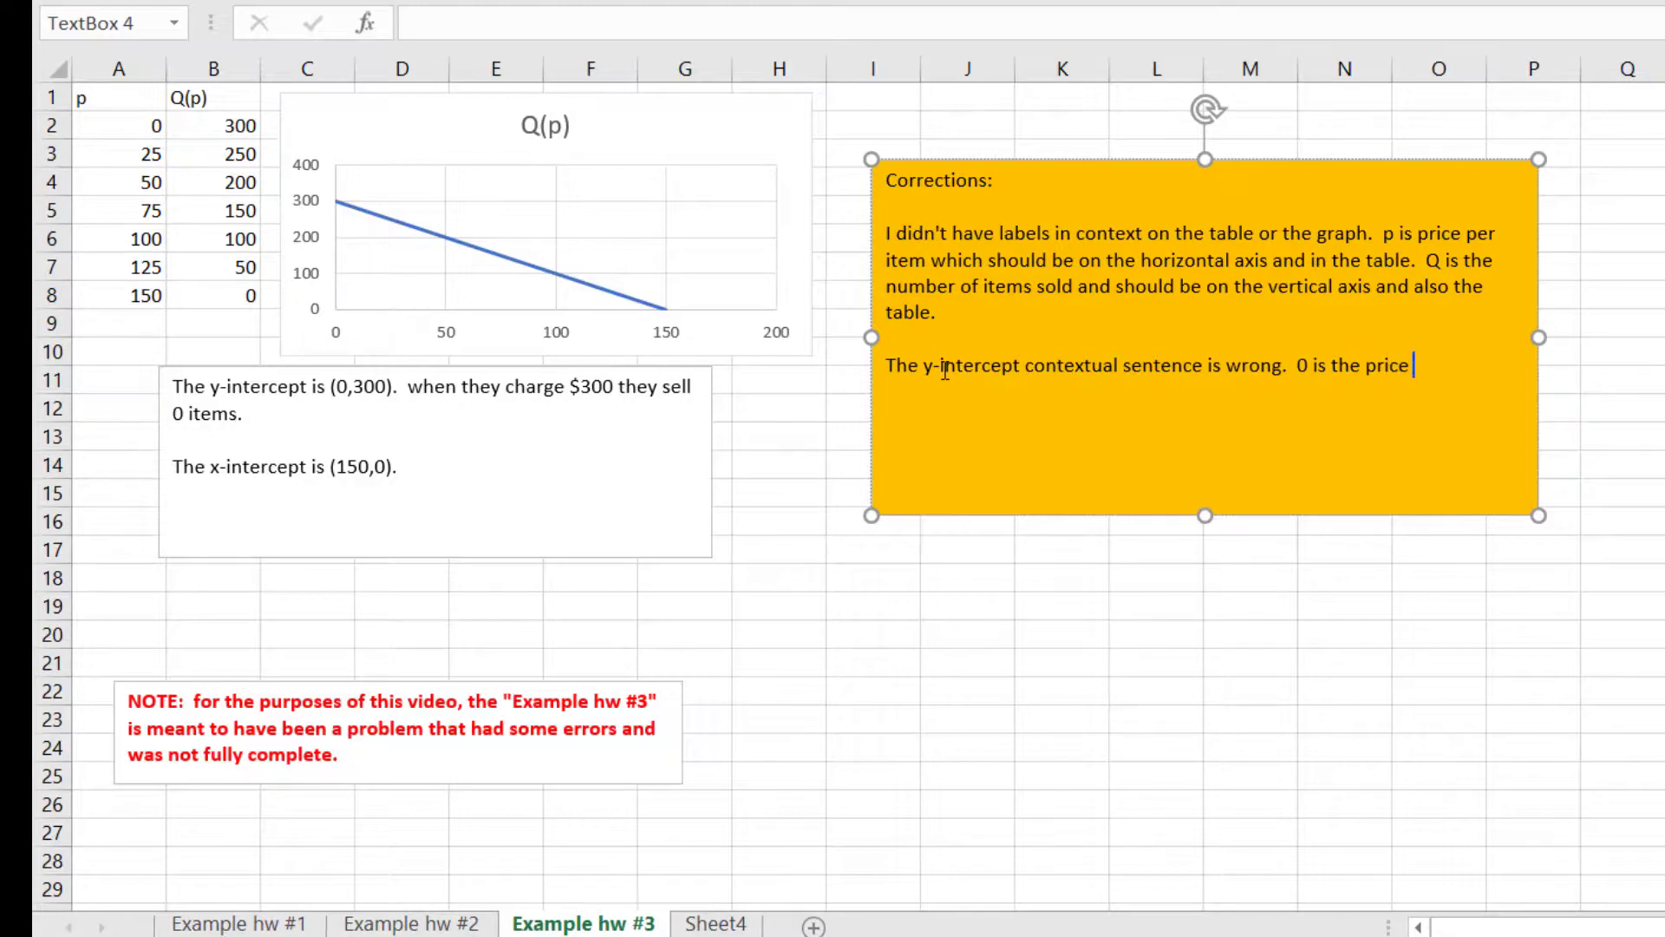
{"action": "type", "text": " and 300 i the number so"}
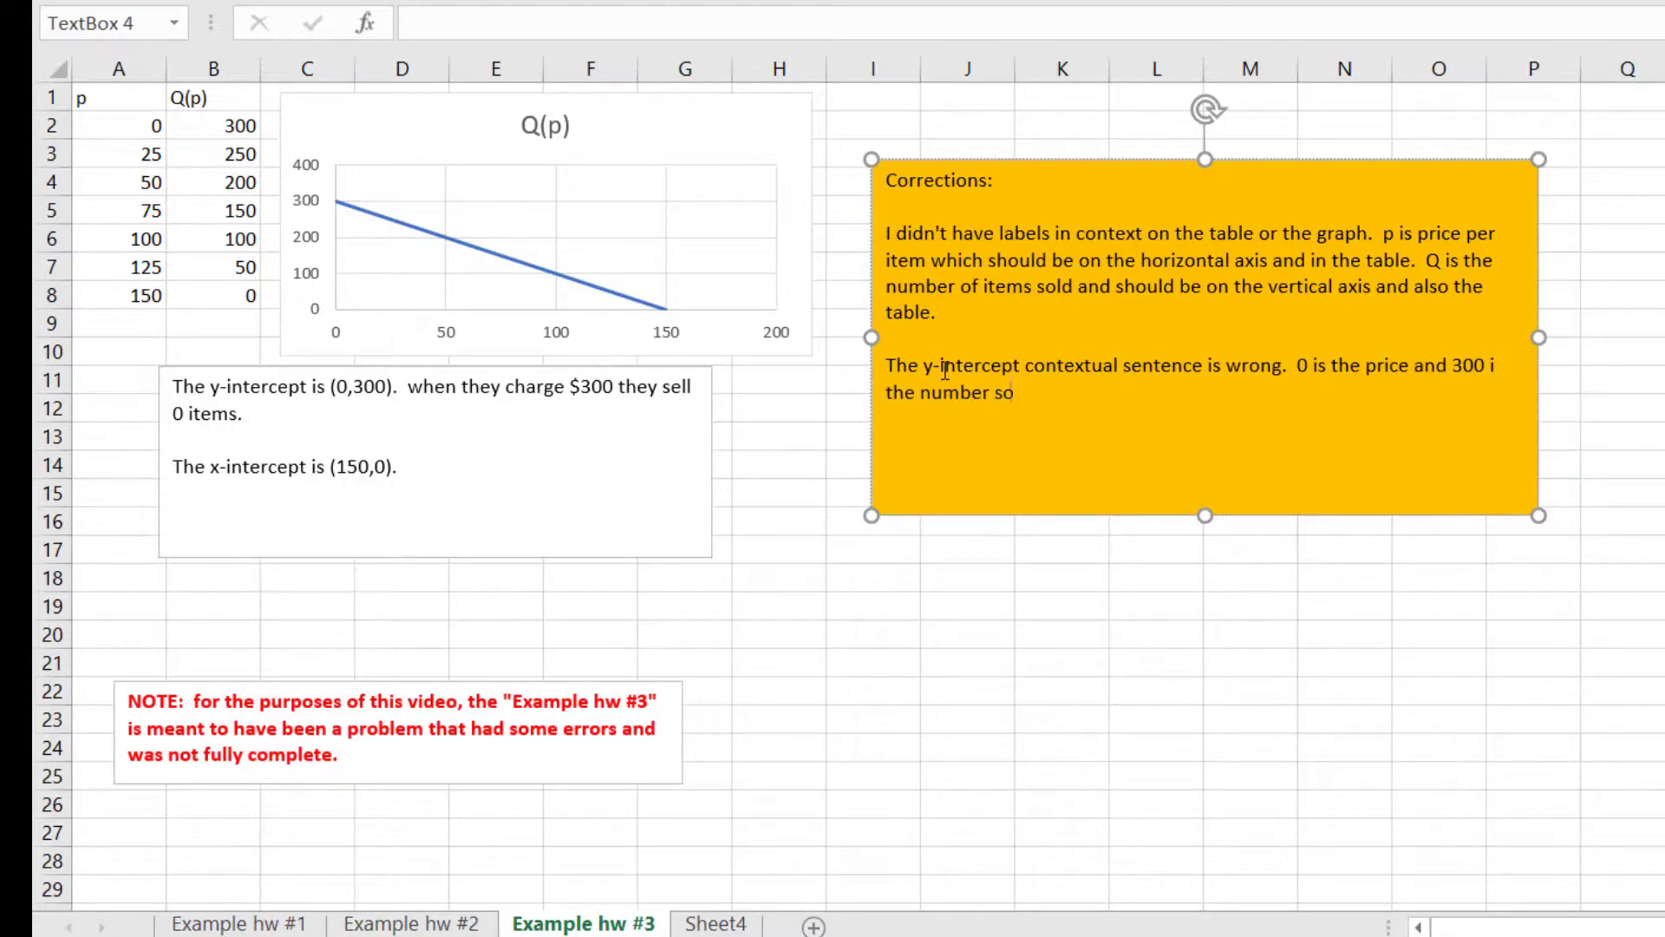
{"action": "type", "text": "ld."}
{"action": "key", "text": "Return"}
Add a correction that the contextual sentence for the x-intercept is missing.
{"action": "left_click_drag", "start_coordinate": [397, 467], "coordinate": [337, 468]}
{"action": "left_click", "coordinate": [404, 466]}
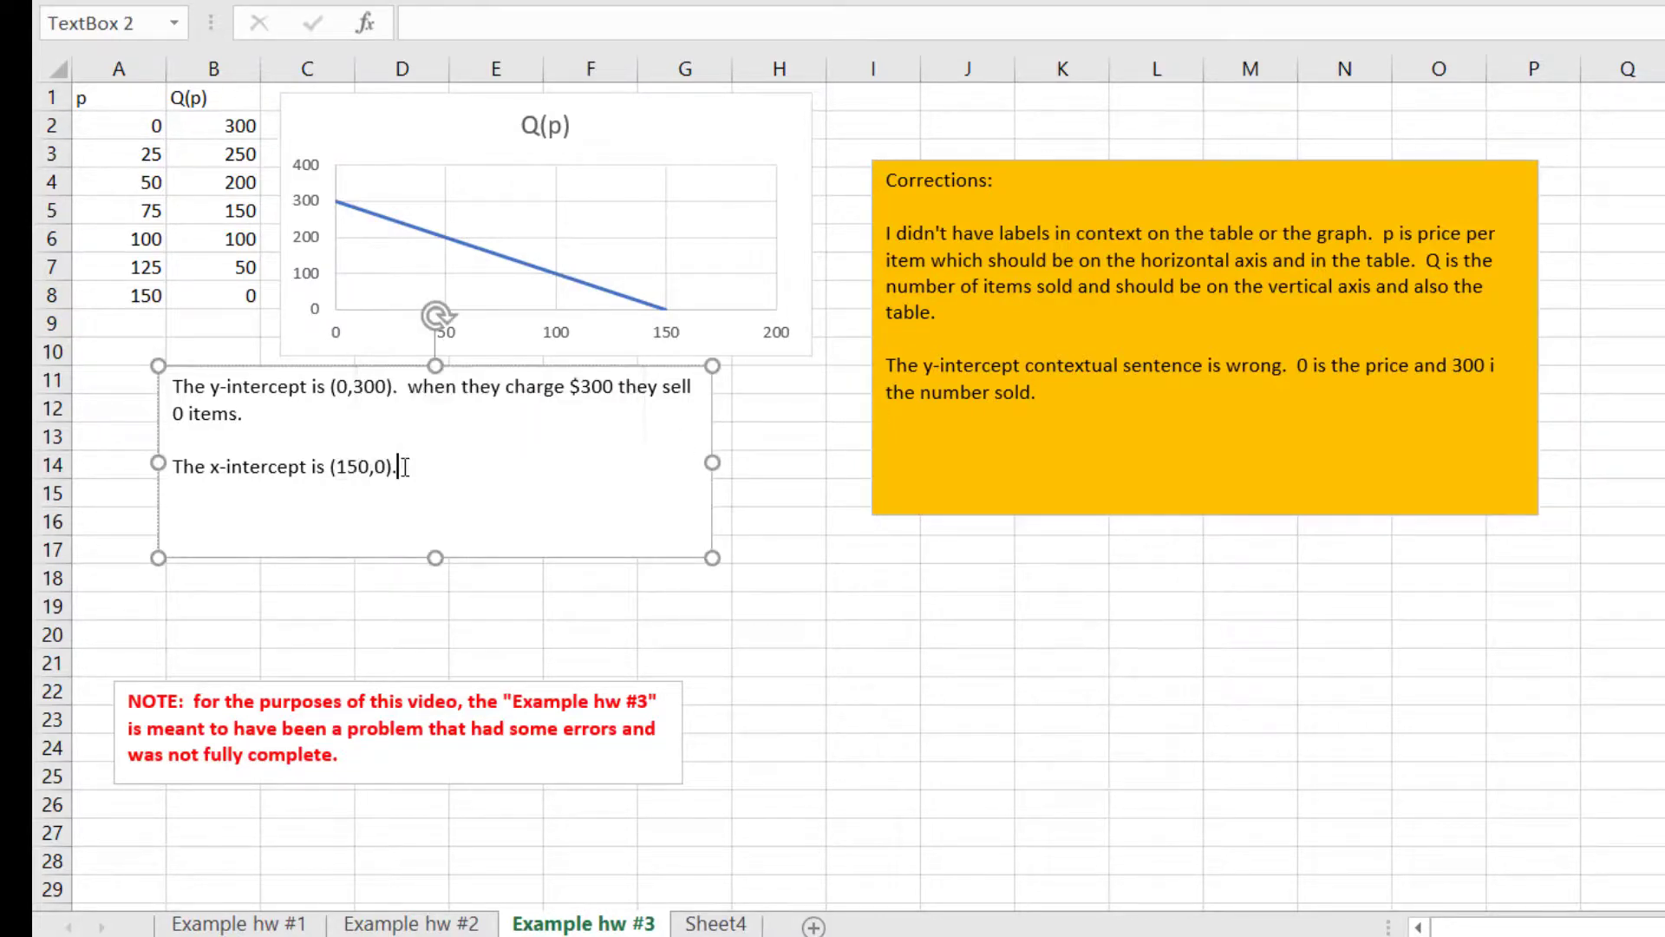
{"action": "left_click", "coordinate": [908, 474]}
{"action": "type", "text": "I am mis"}
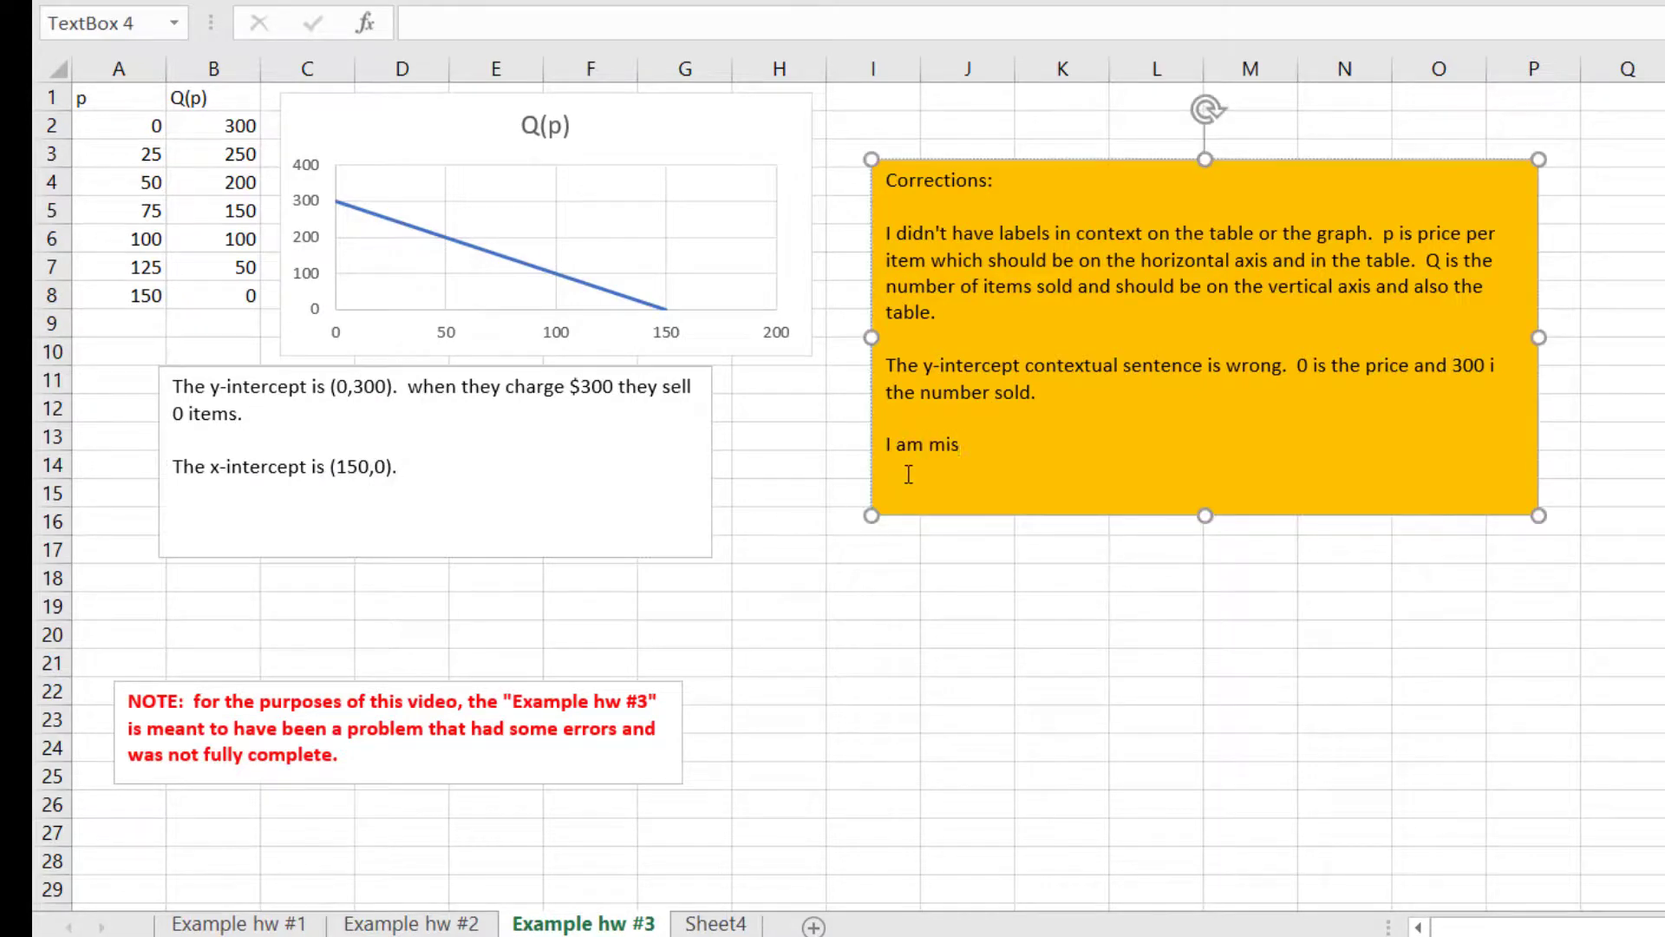
{"action": "type", "text": "sing the contextua"}
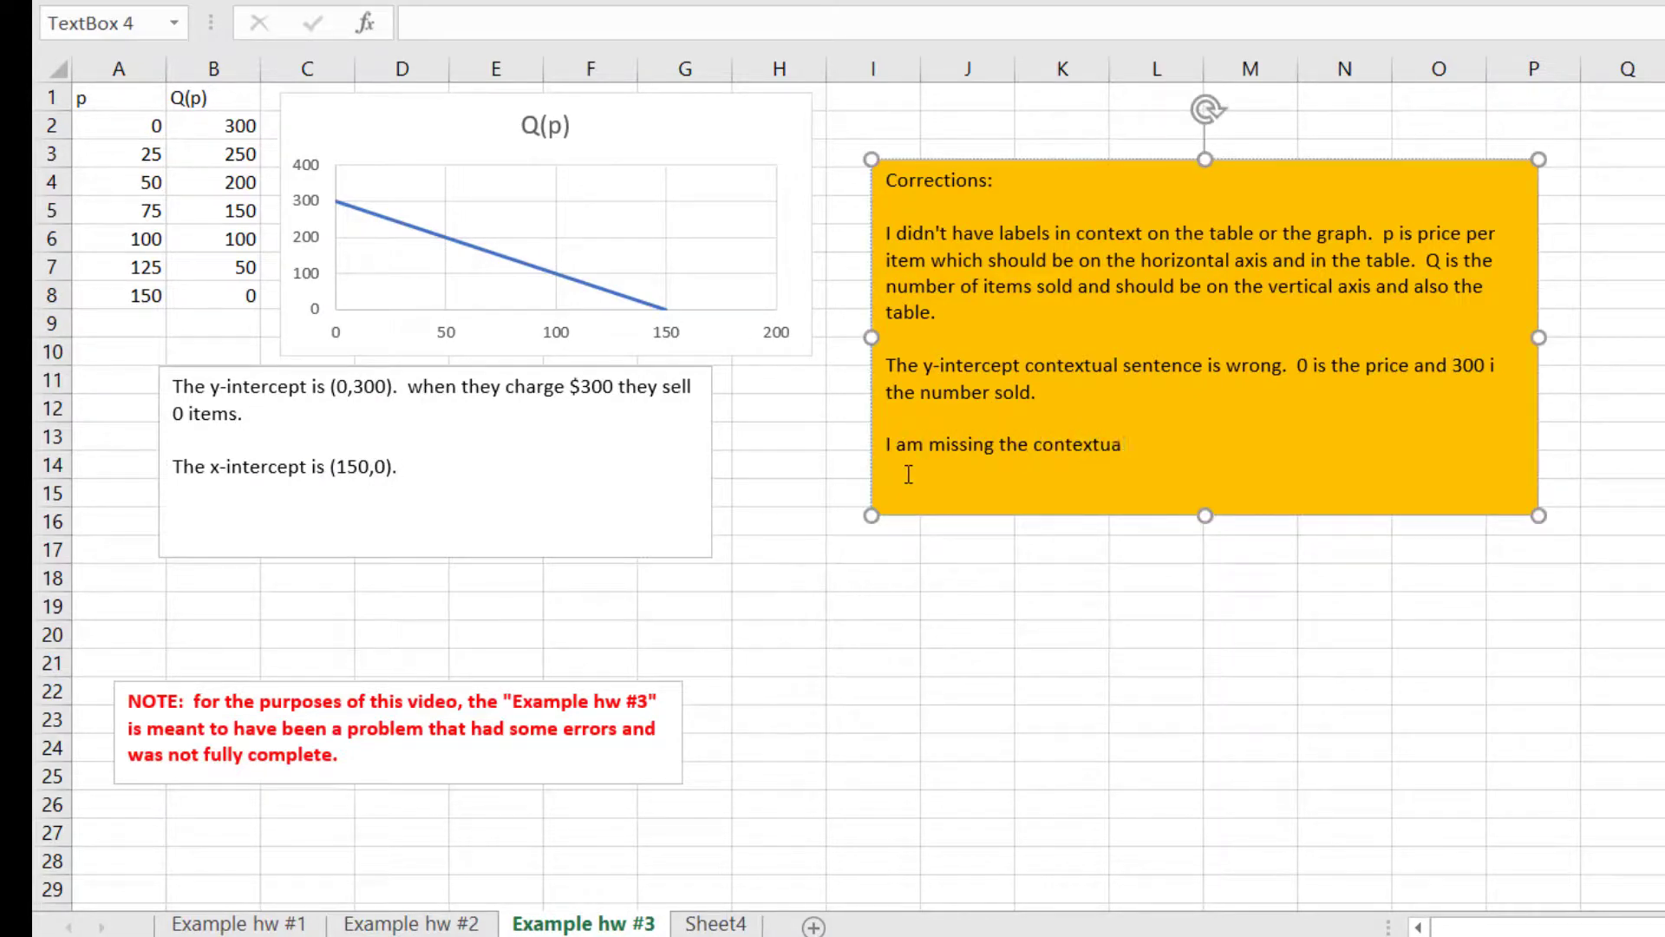
{"action": "type", "text": "l sentece for the the x-inte"}
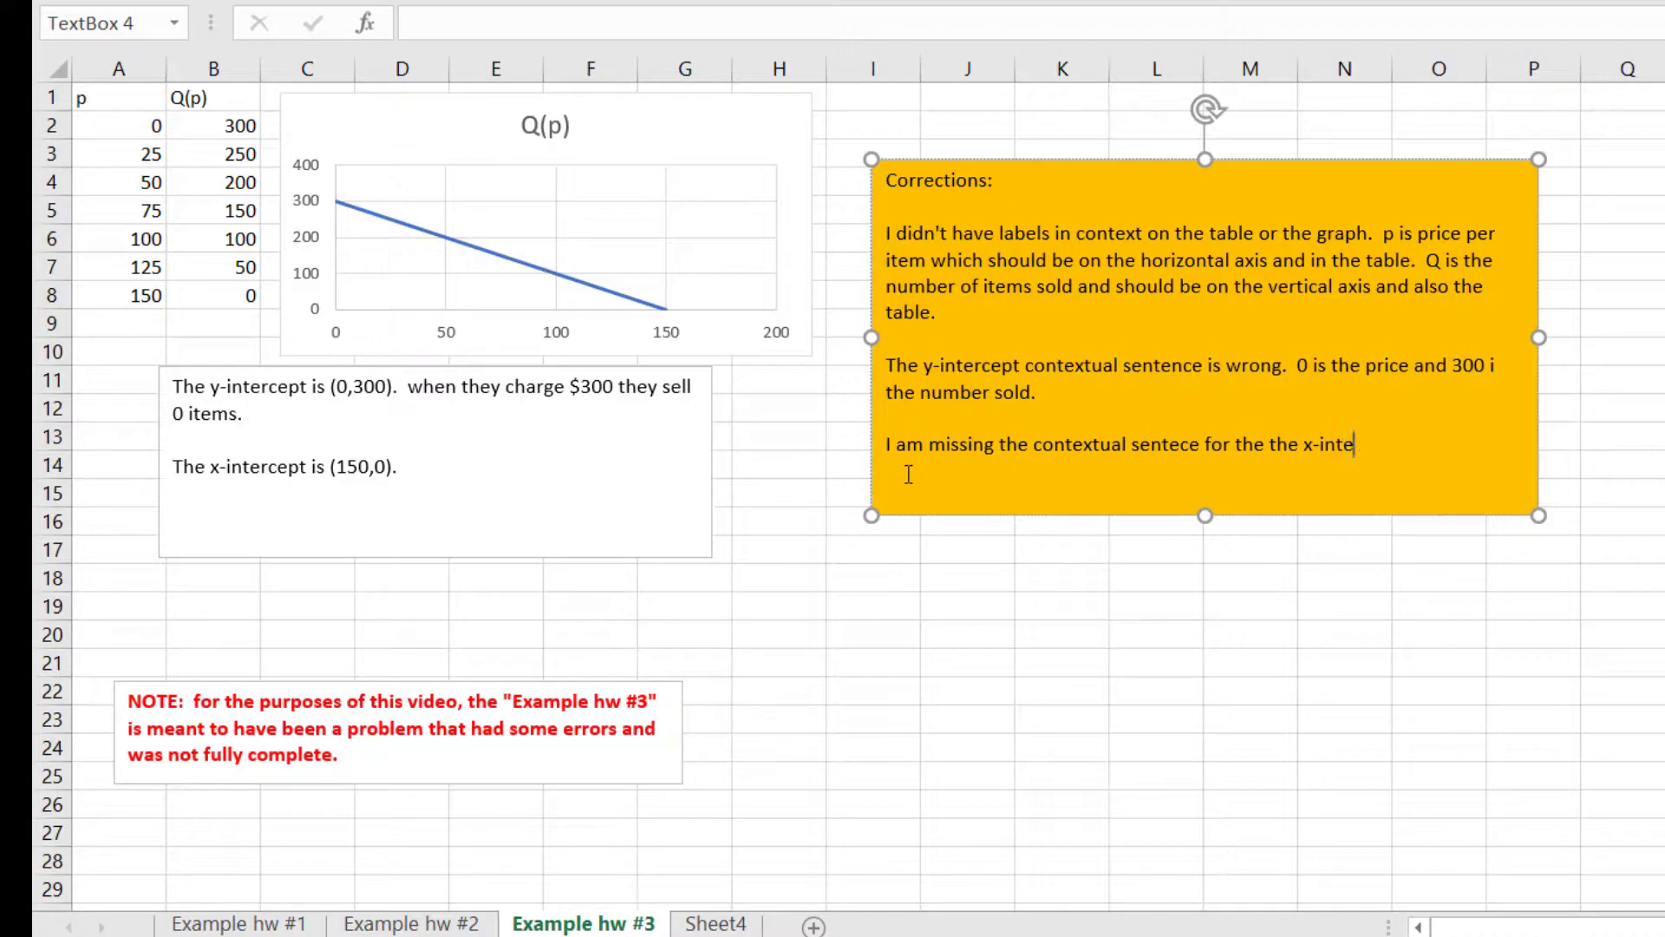
{"action": "type", "text": "rcept."}
Review the y-intercept, x-intercept and labels corrections in the Example hw #3 box.
{"action": "left_click_drag", "start_coordinate": [1042, 392], "coordinate": [923, 363]}
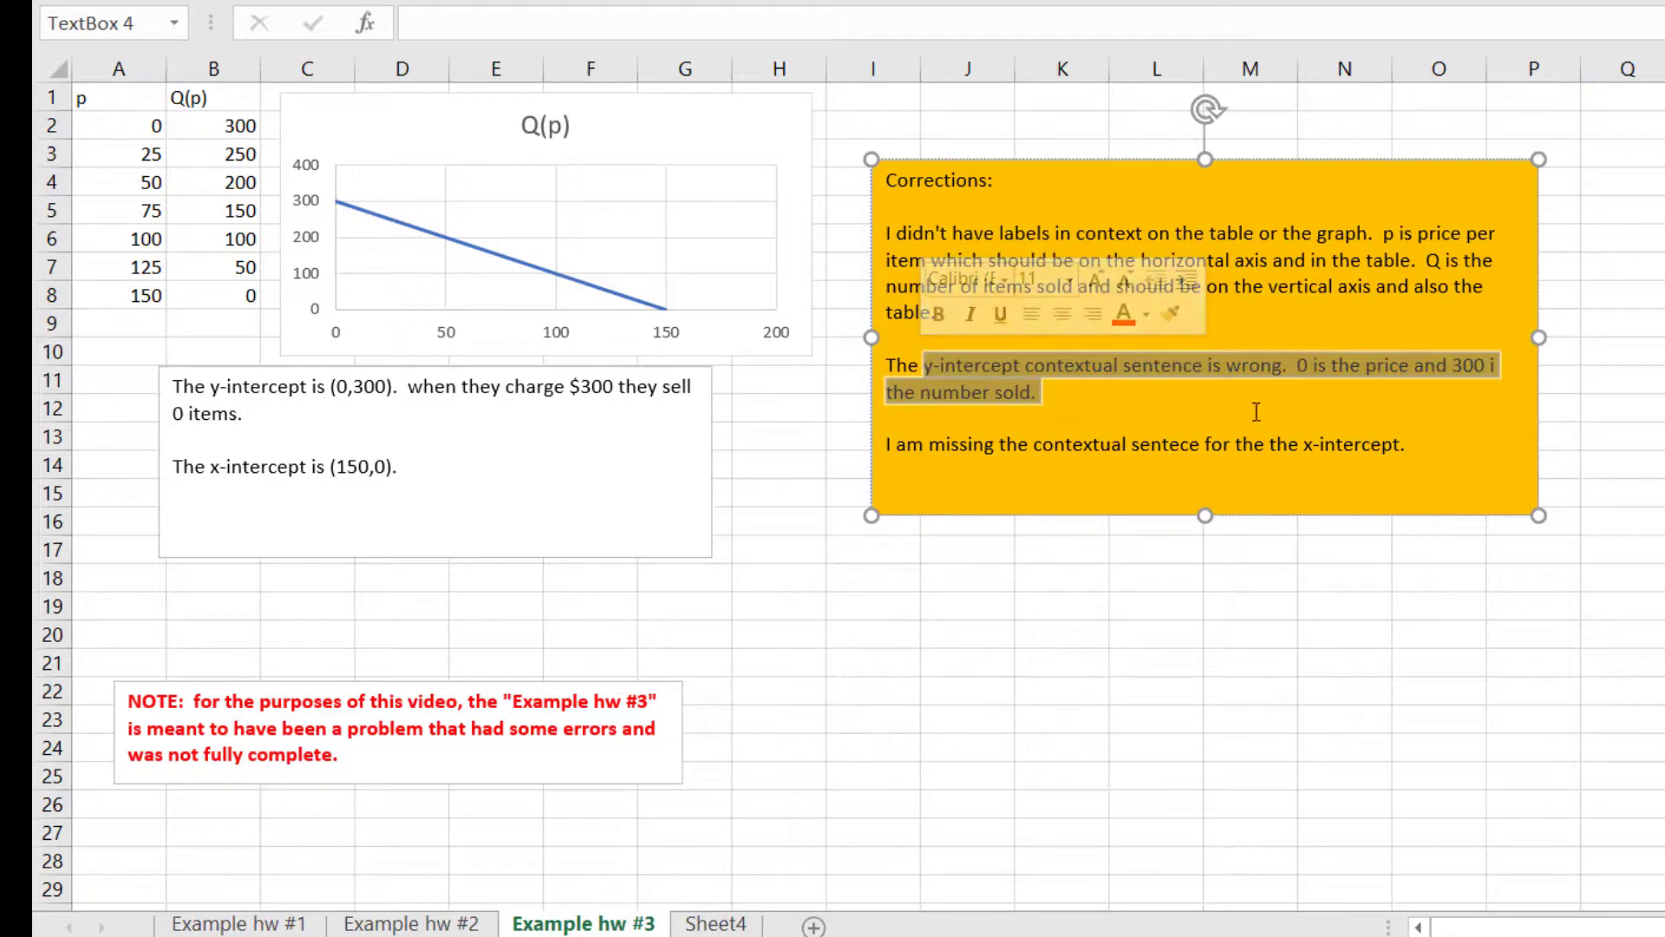
{"action": "left_click_drag", "start_coordinate": [1419, 446], "coordinate": [890, 470]}
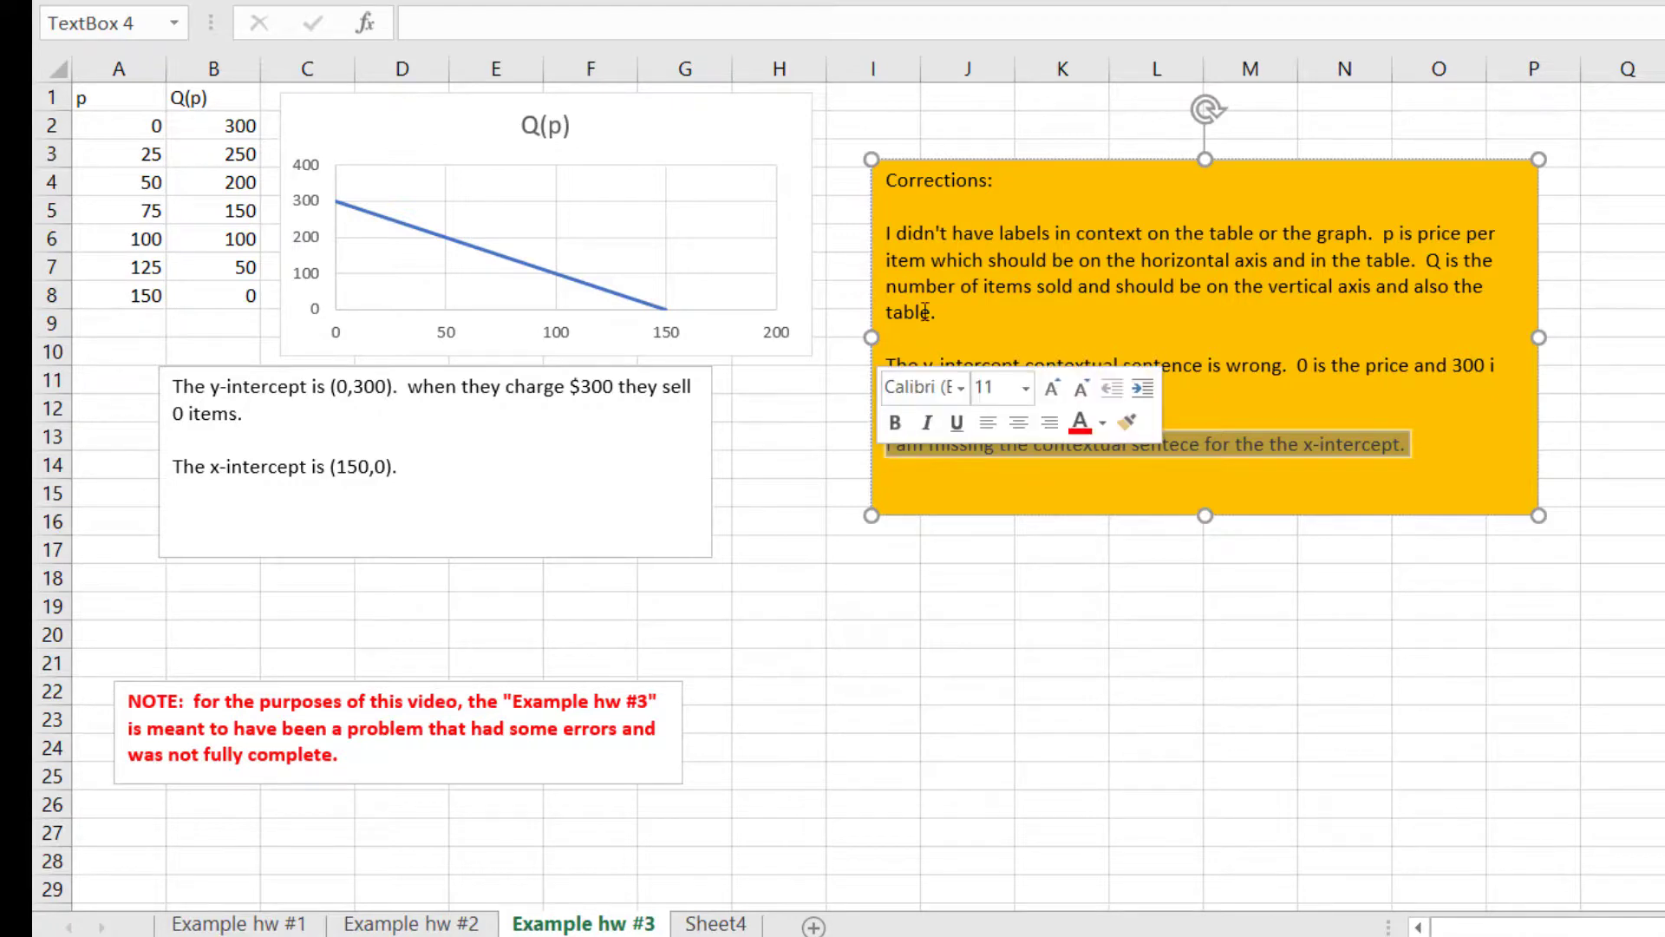
{"action": "left_click_drag", "start_coordinate": [938, 313], "coordinate": [918, 227]}
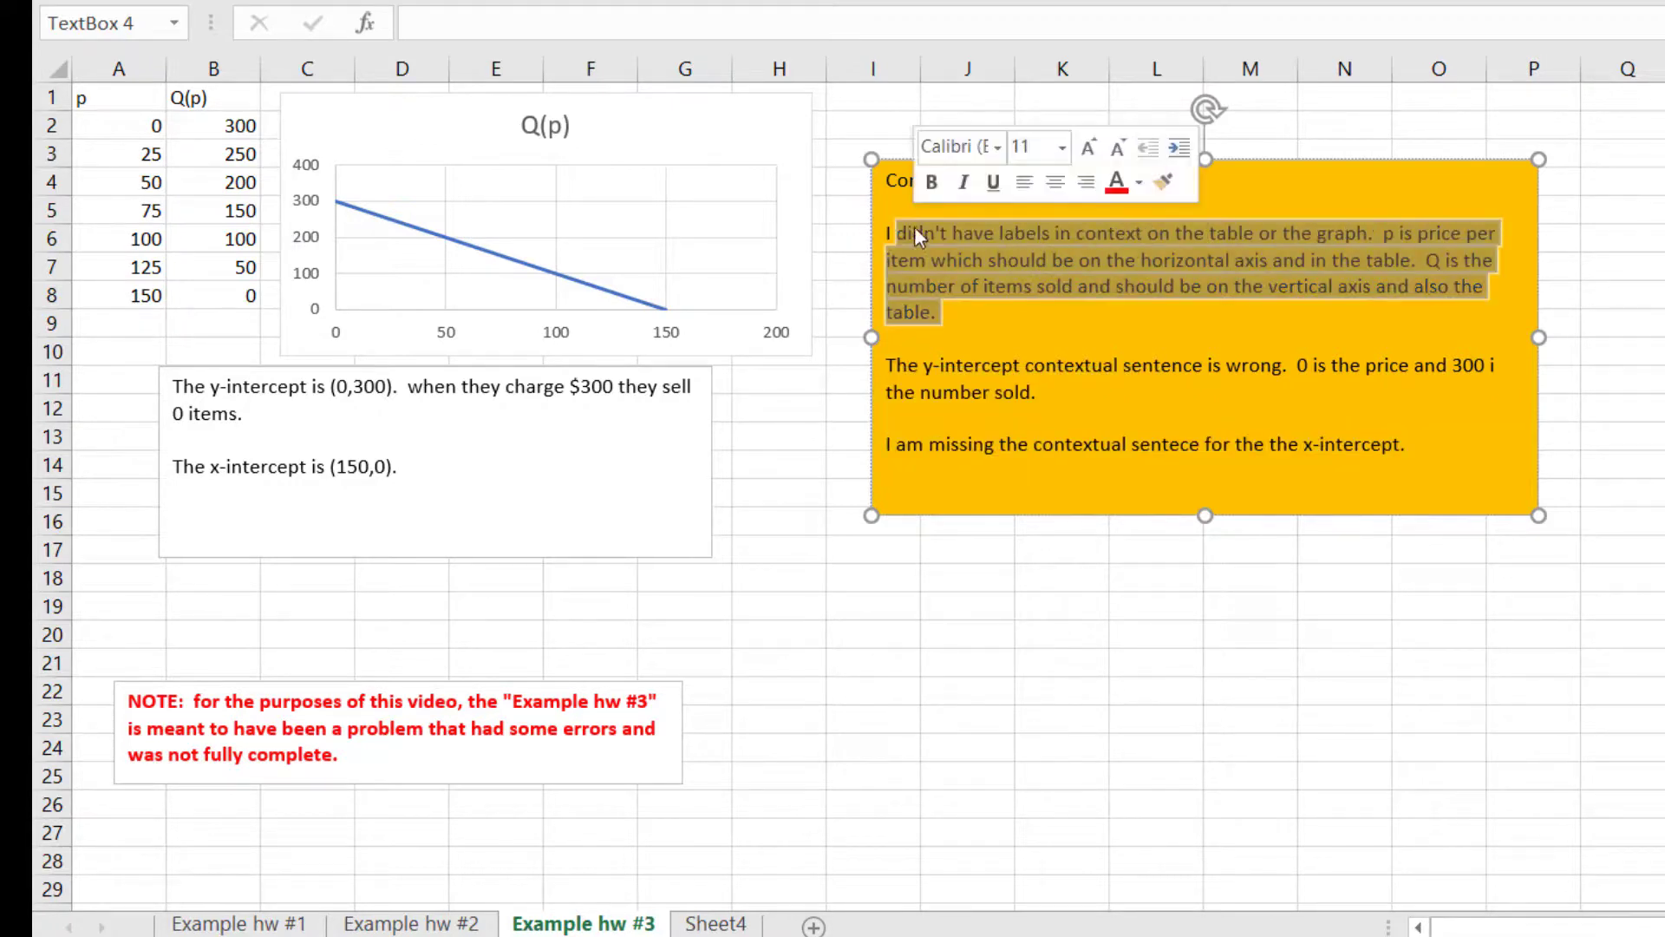
{"action": "left_click", "coordinate": [947, 259]}
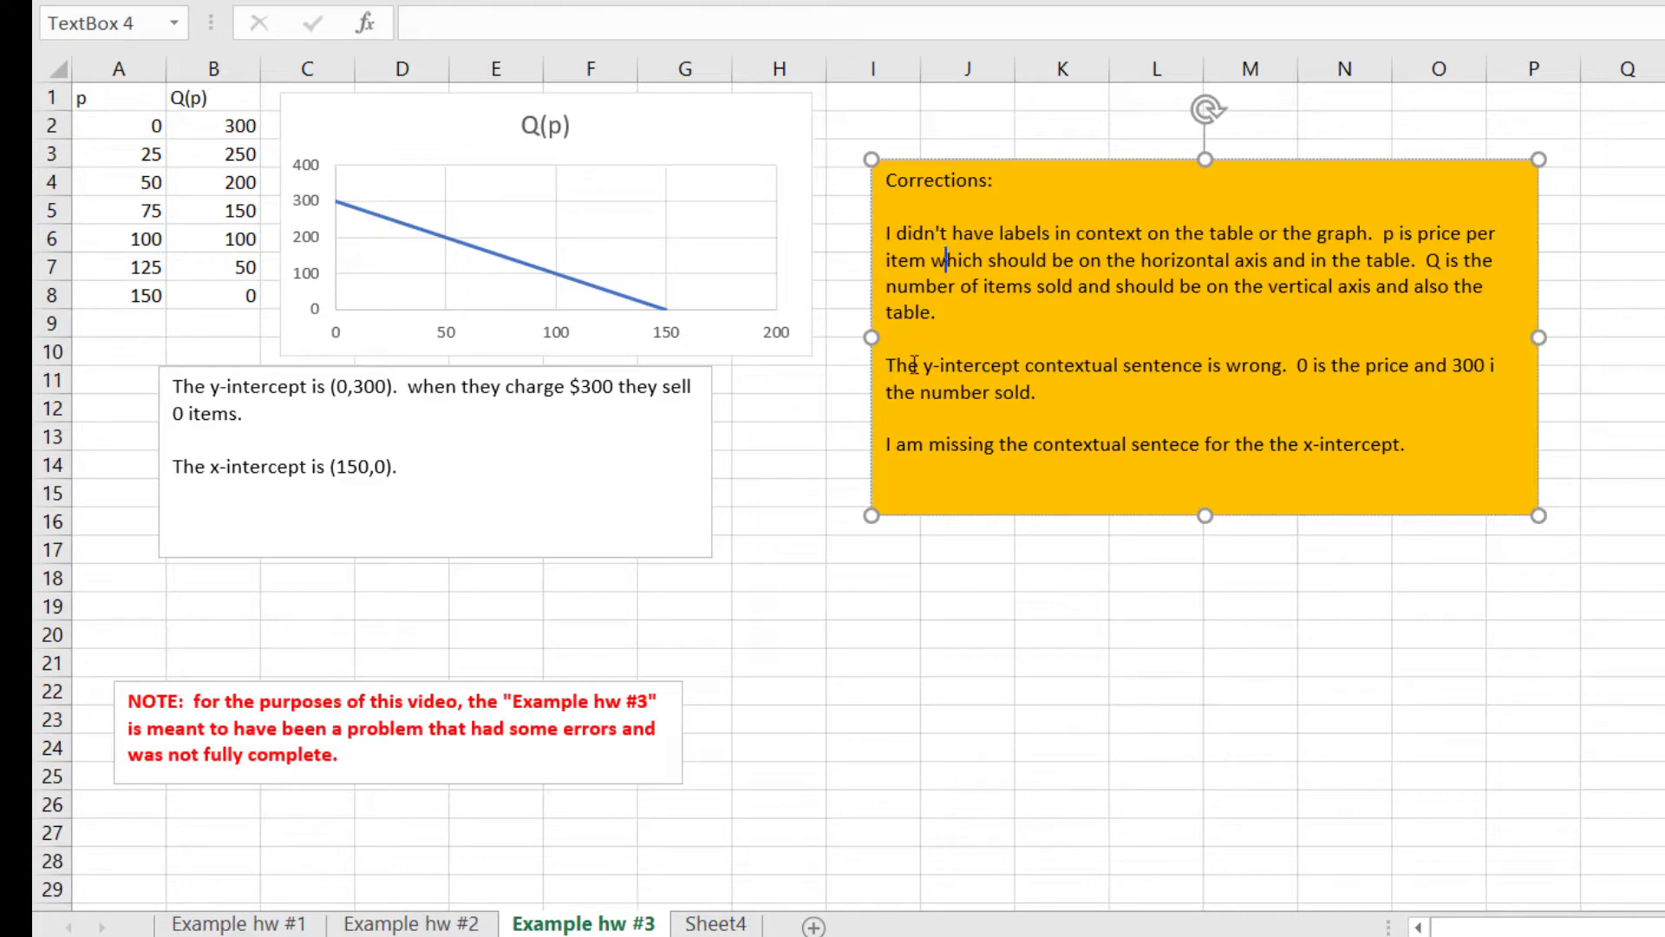
Back in the Brightspace forum, highlight the line 'Attached HERE are complete solutions to Excel HW 1.2.'.
{"action": "key", "text": "alt+Tab"}
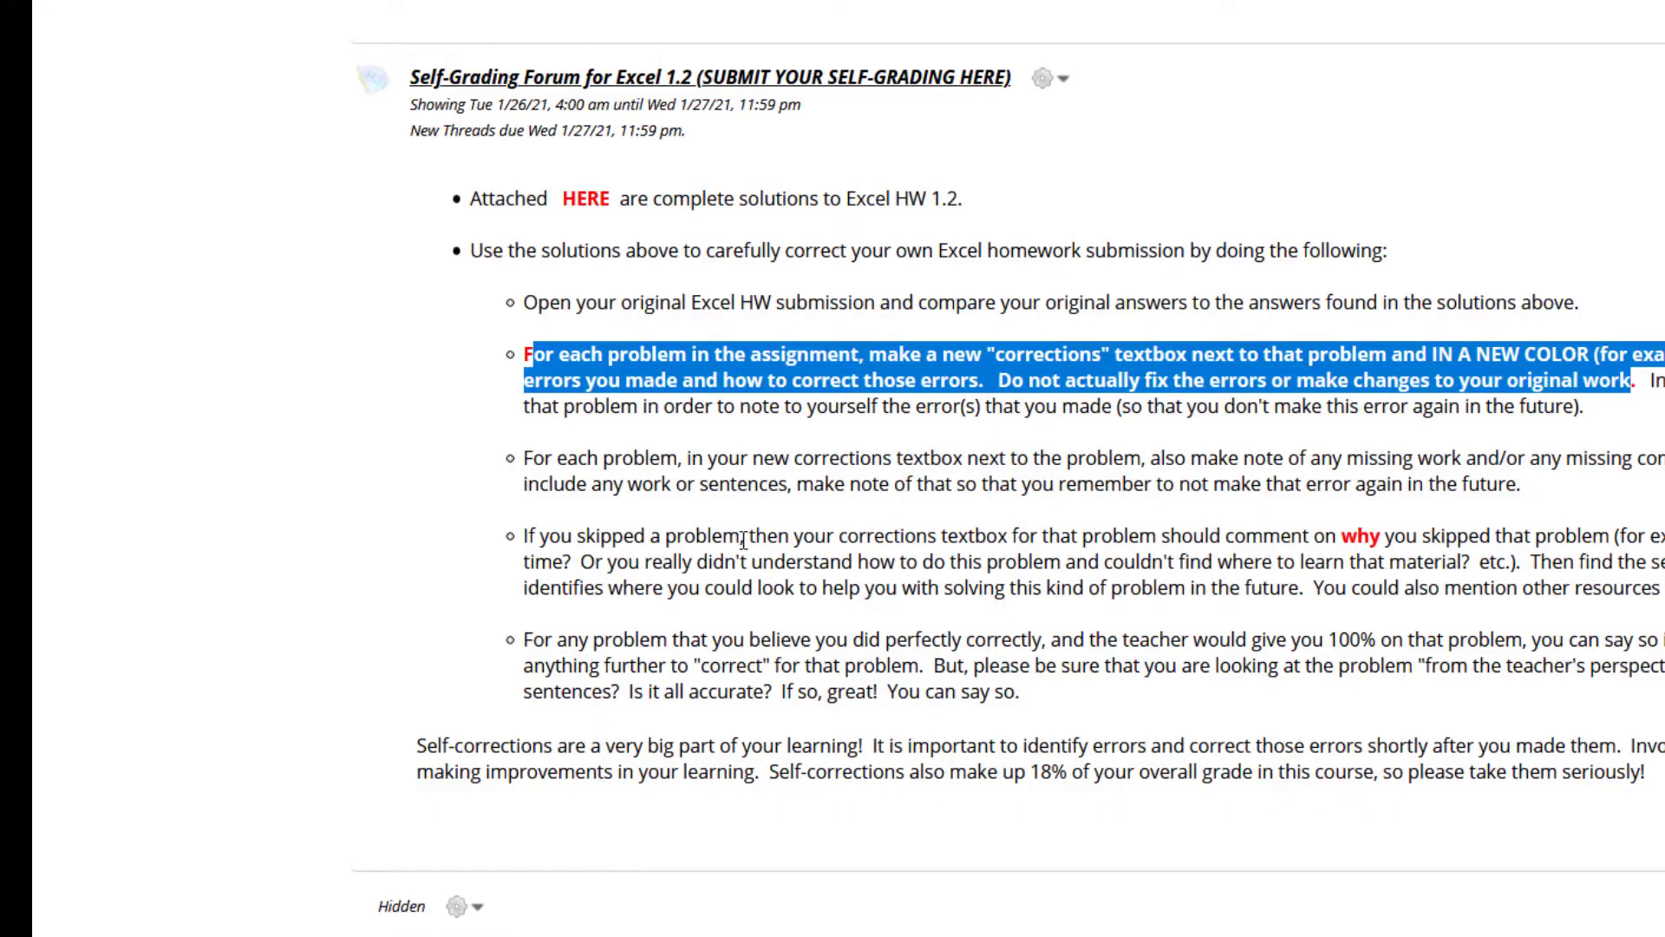
{"action": "left_click_drag", "start_coordinate": [965, 199], "coordinate": [469, 198]}
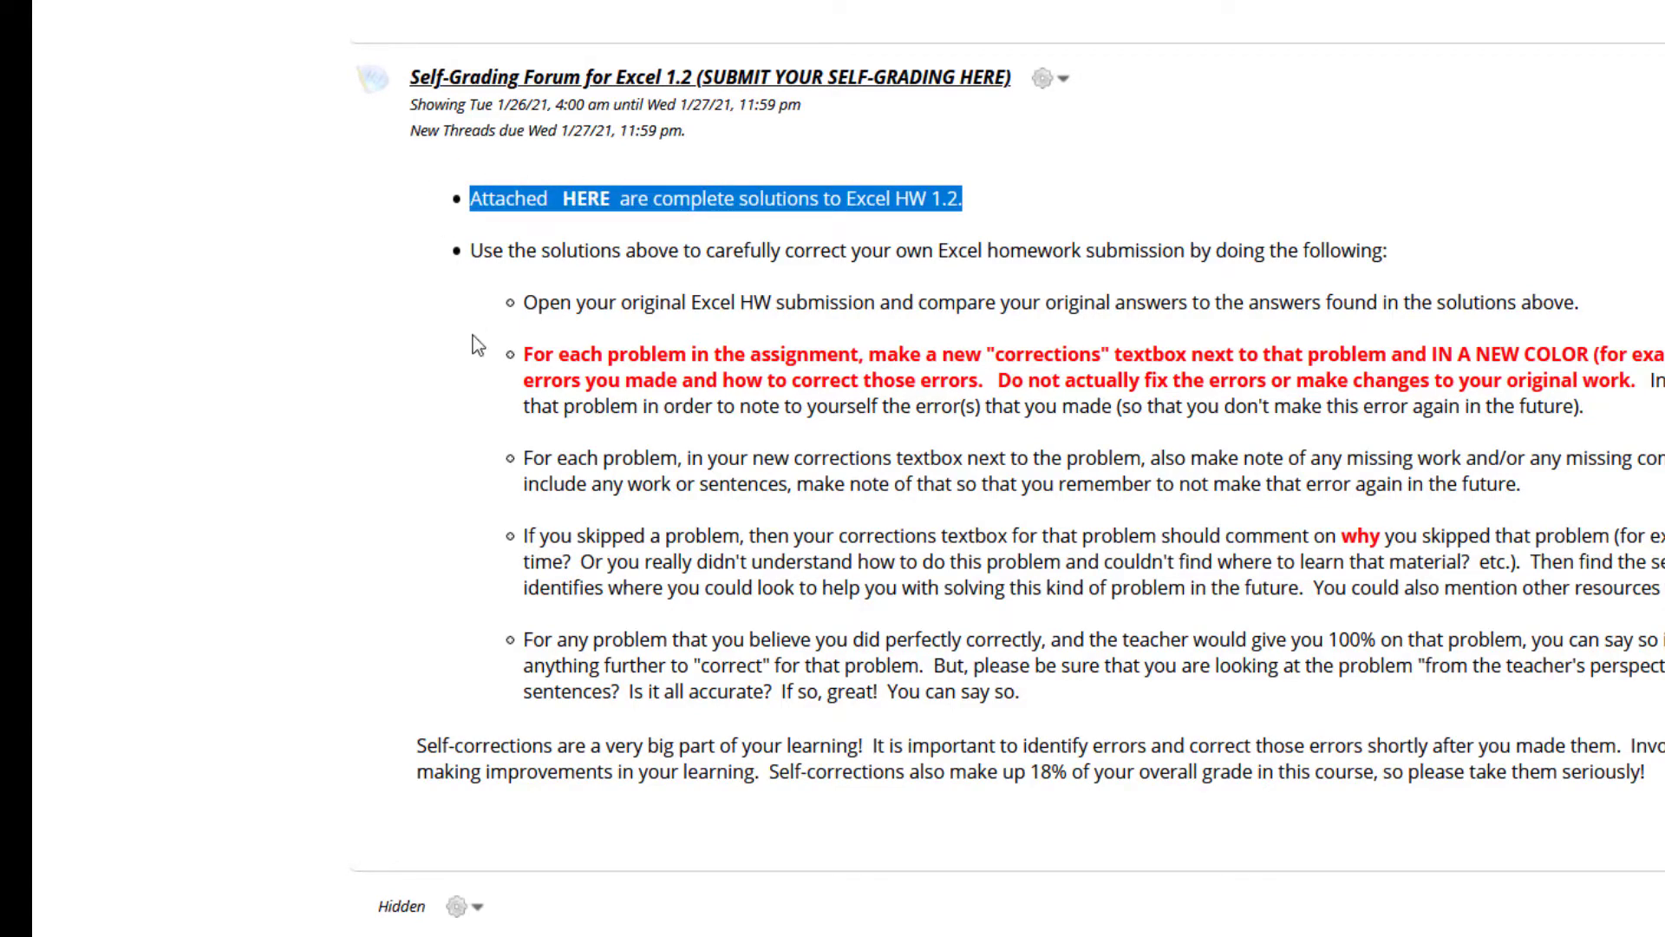